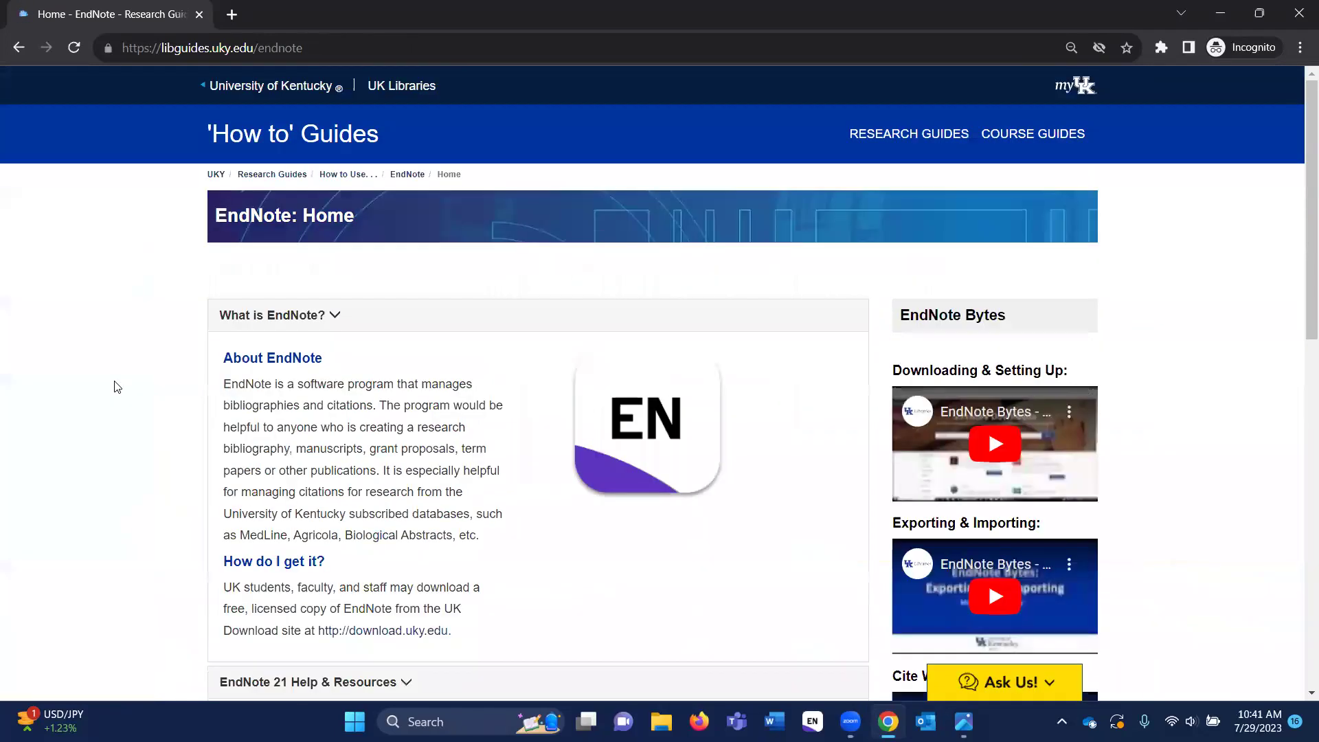
# - Expand the EndNote 21 Help & Resources section of the UK LibGuides EndNote guide
pyautogui.scroll(-2, 131, 433)
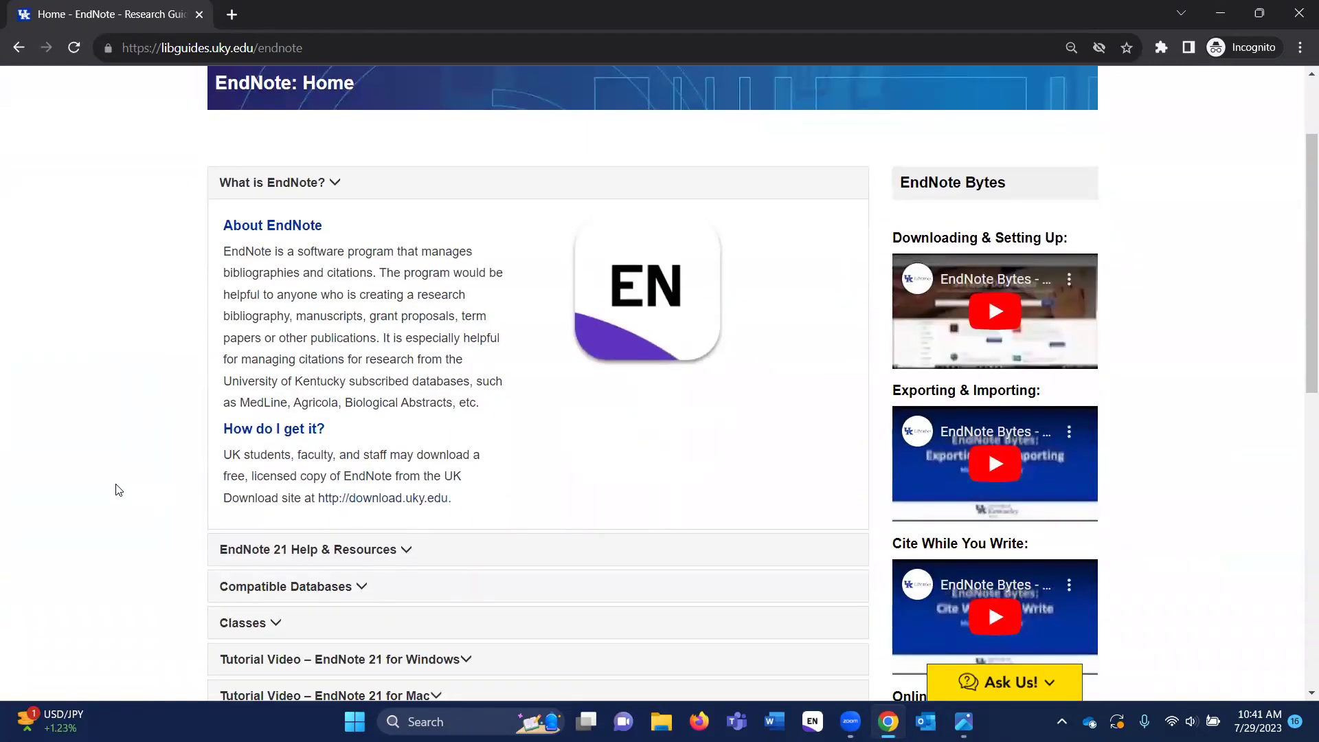
pyautogui.scroll(-2, 118, 490)
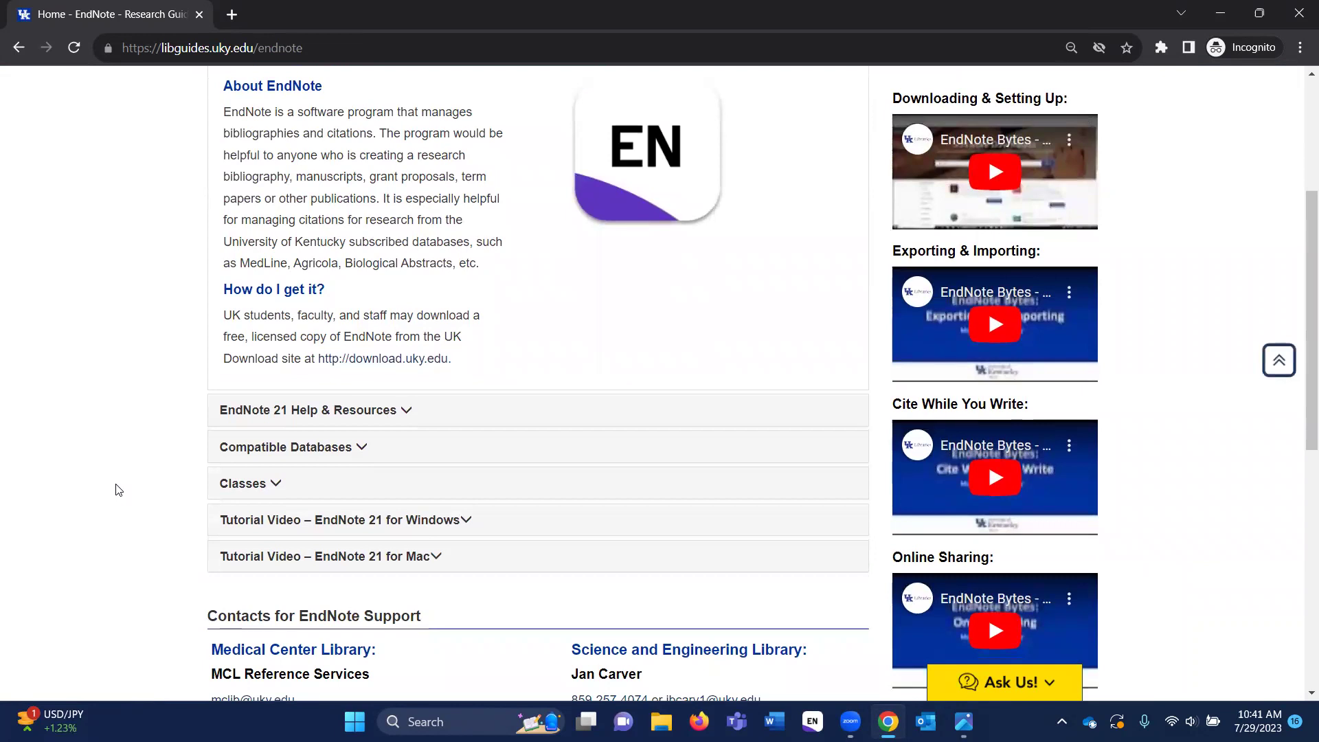
pyautogui.scroll(-1, 118, 490)
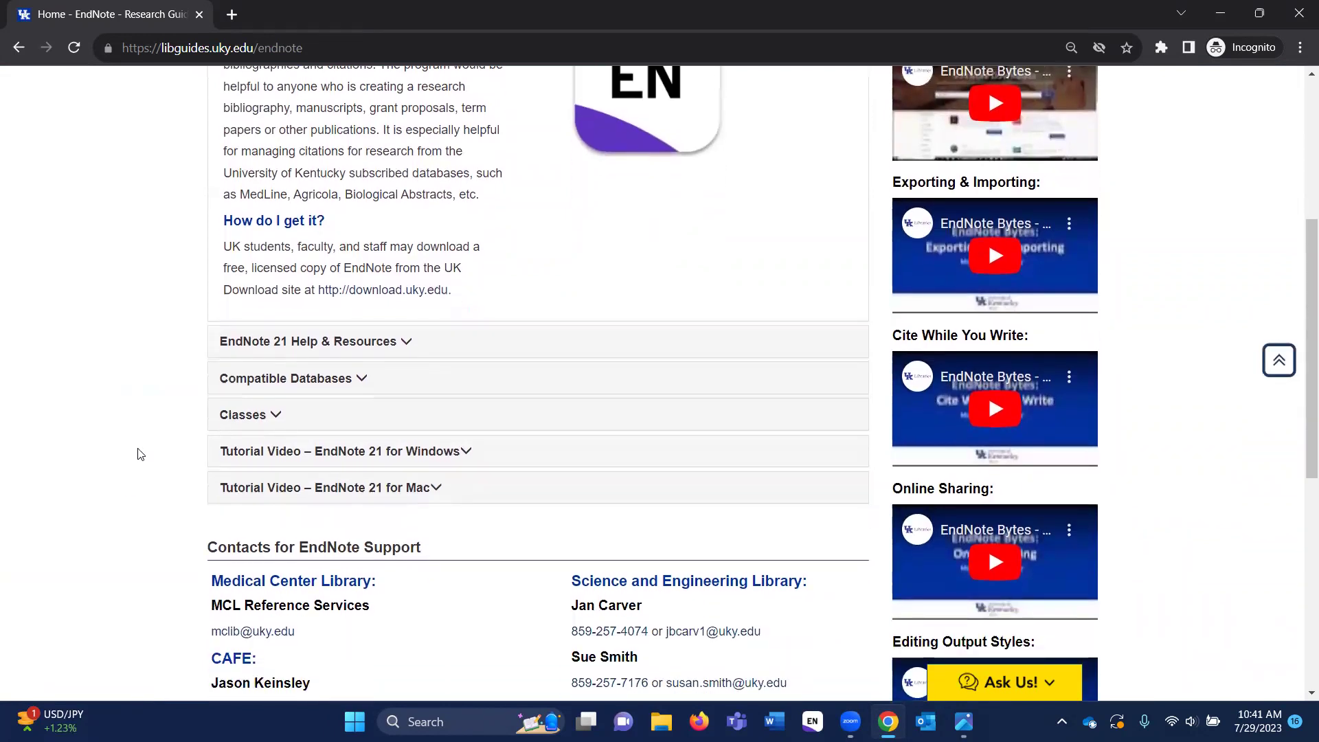
pyautogui.click(267, 342)
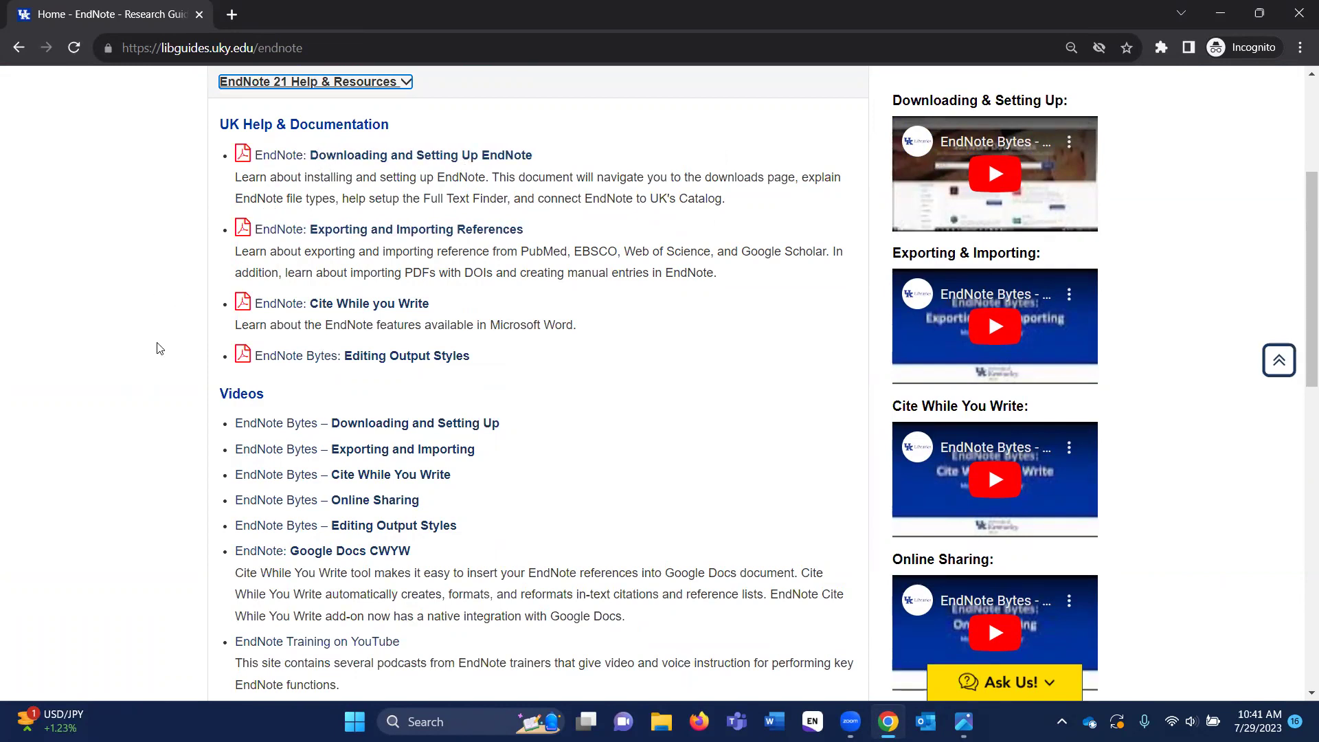
# - Expand the EndNote 21 for Windows tutorial section to show its seven-minute video
pyautogui.scroll(-2, 159, 348)
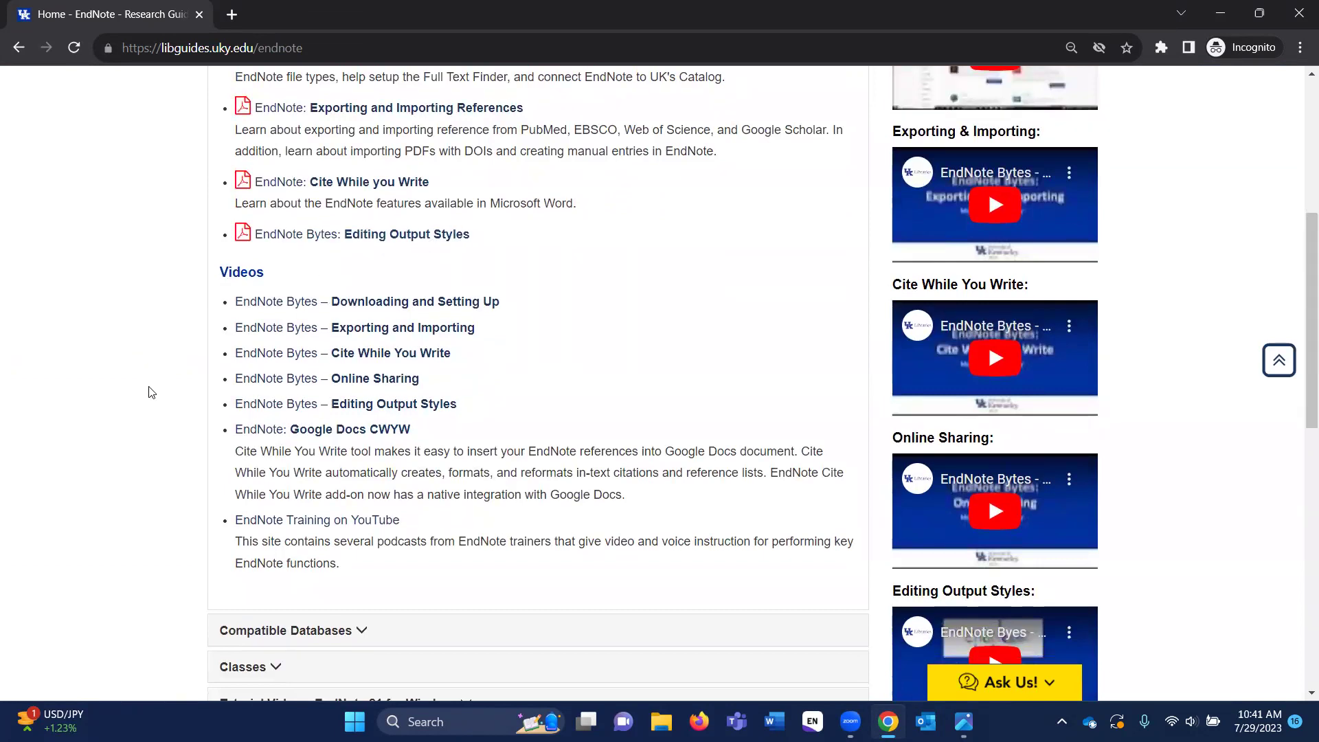
pyautogui.scroll(-5, 152, 400)
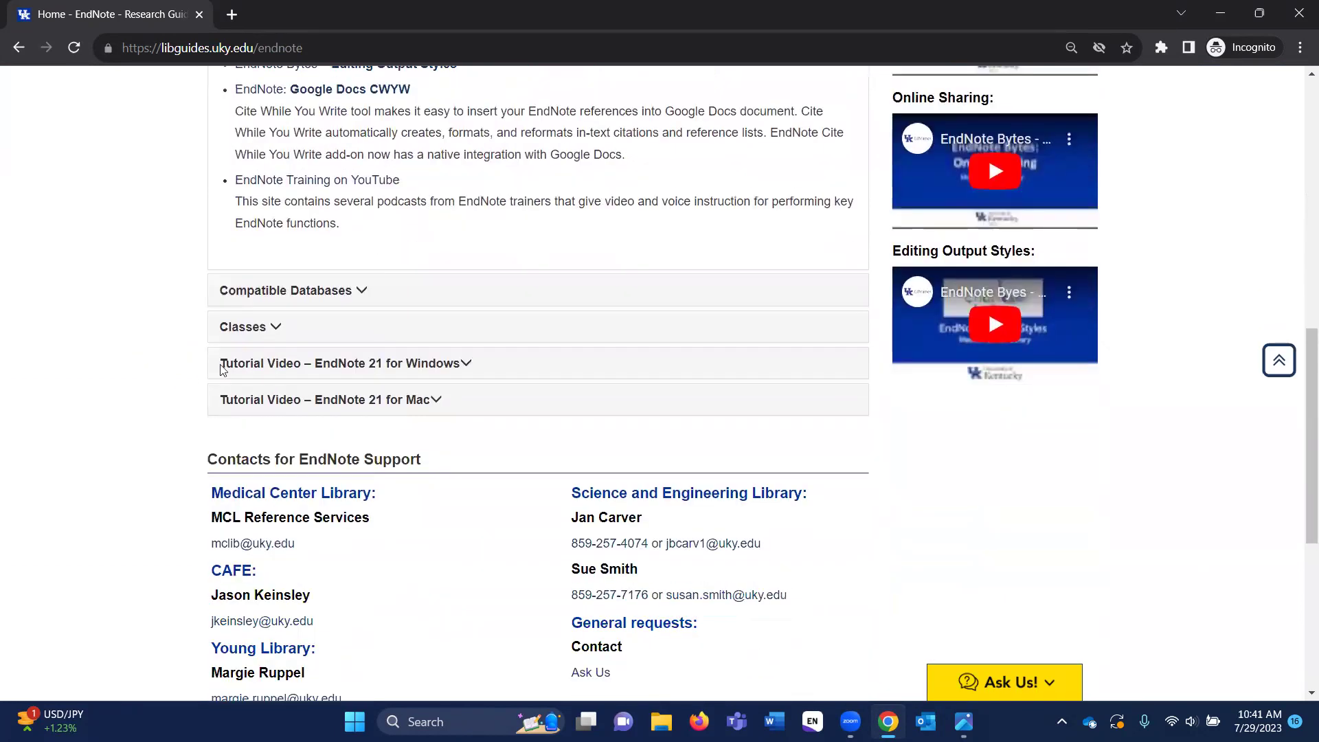
pyautogui.click(294, 364)
pyautogui.scroll(-5, 323, 316)
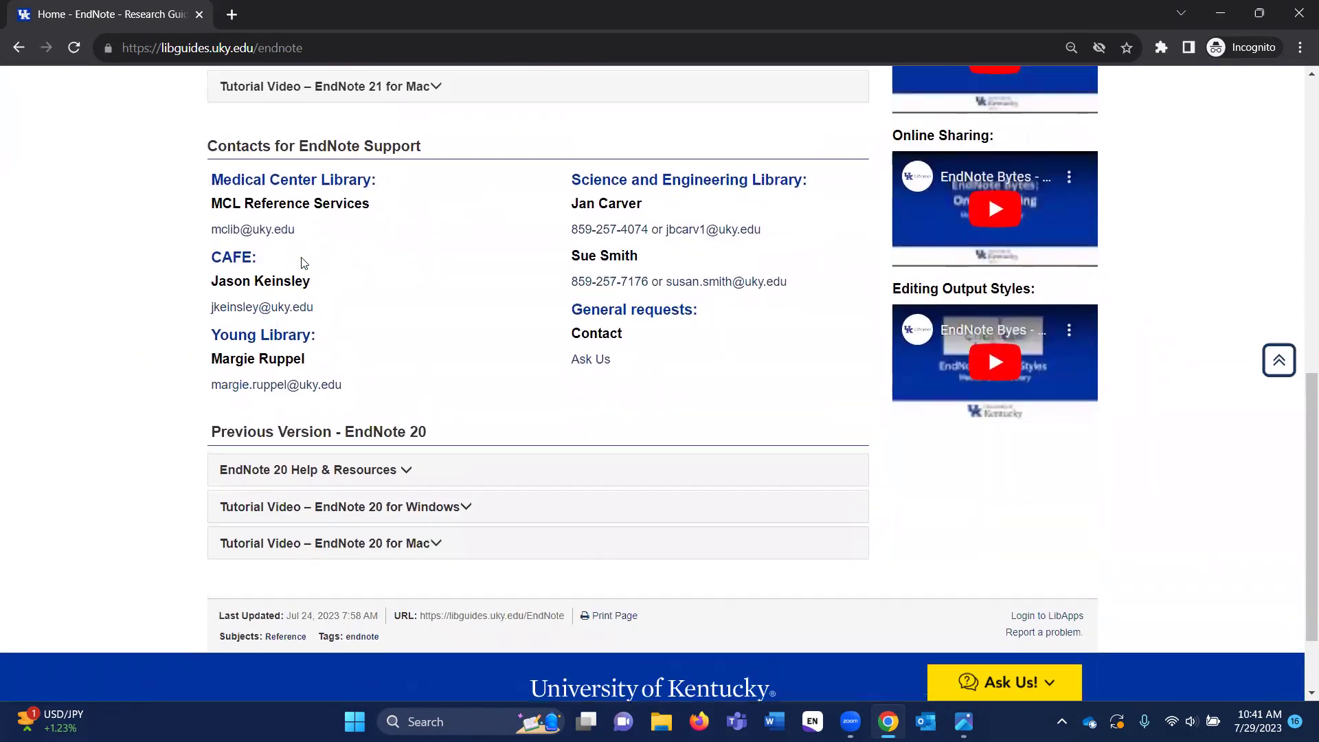
pyautogui.scroll(2, 303, 263)
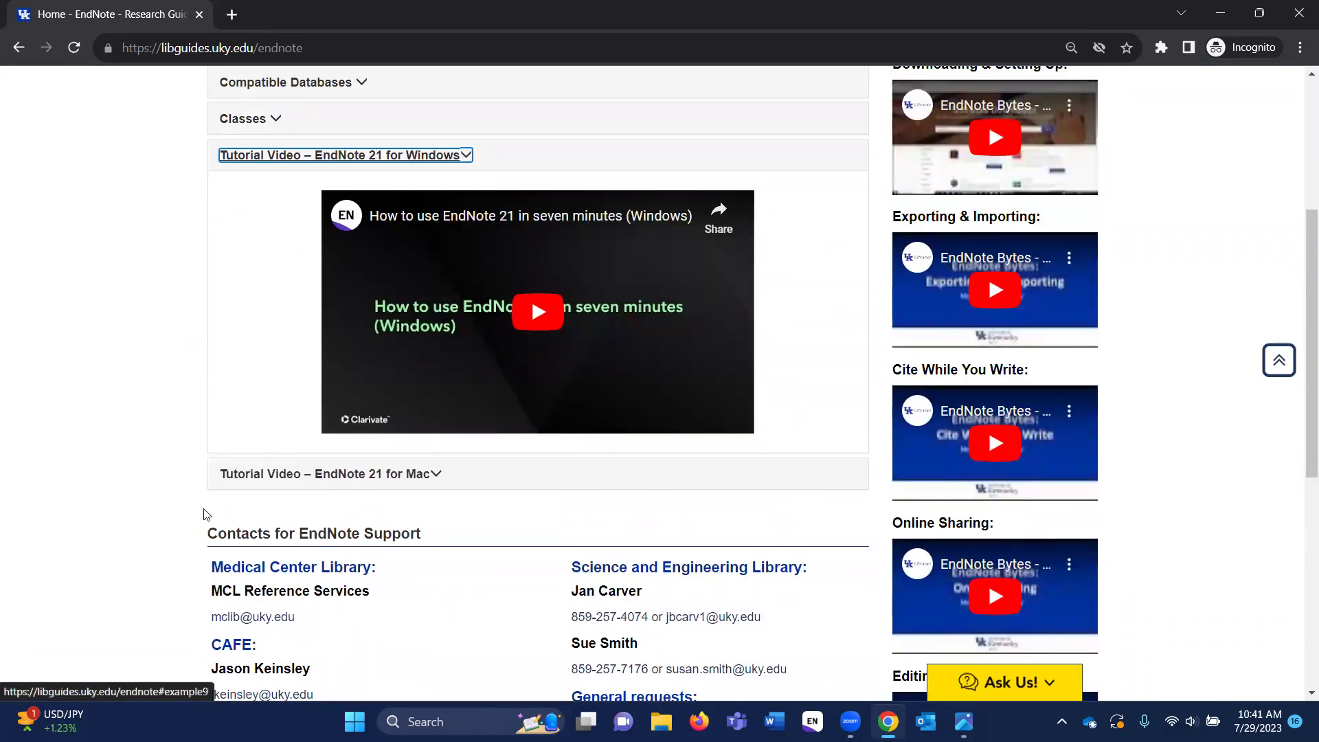
pyautogui.scroll(-7, 150, 524)
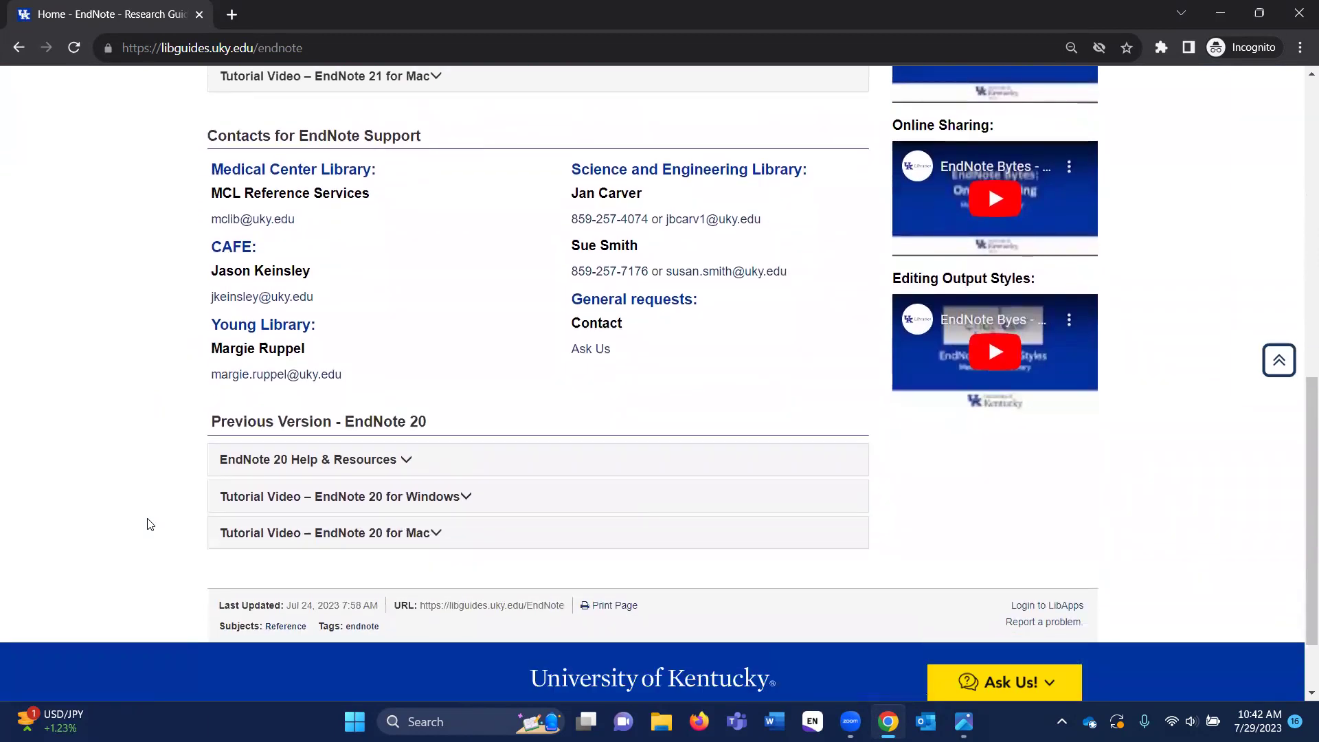
pyautogui.scroll(-1, 122, 376)
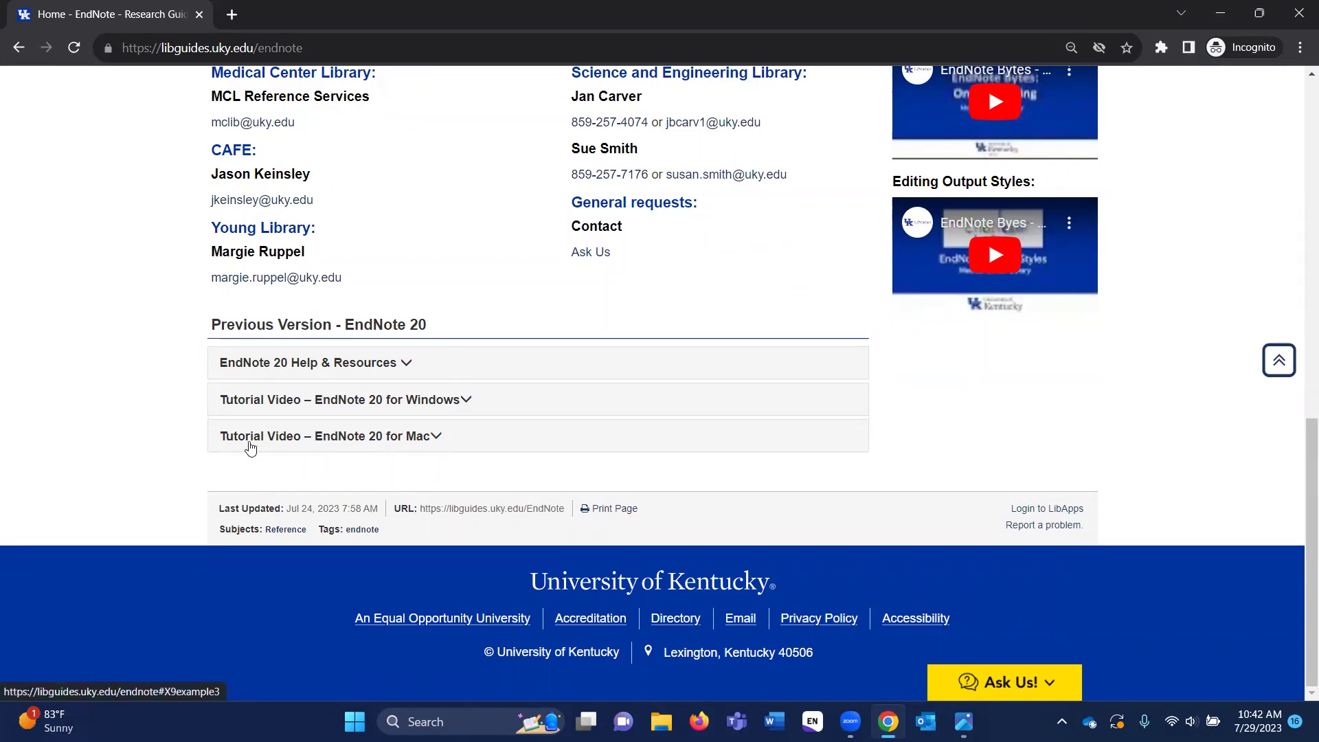
pyautogui.scroll(12, 251, 448)
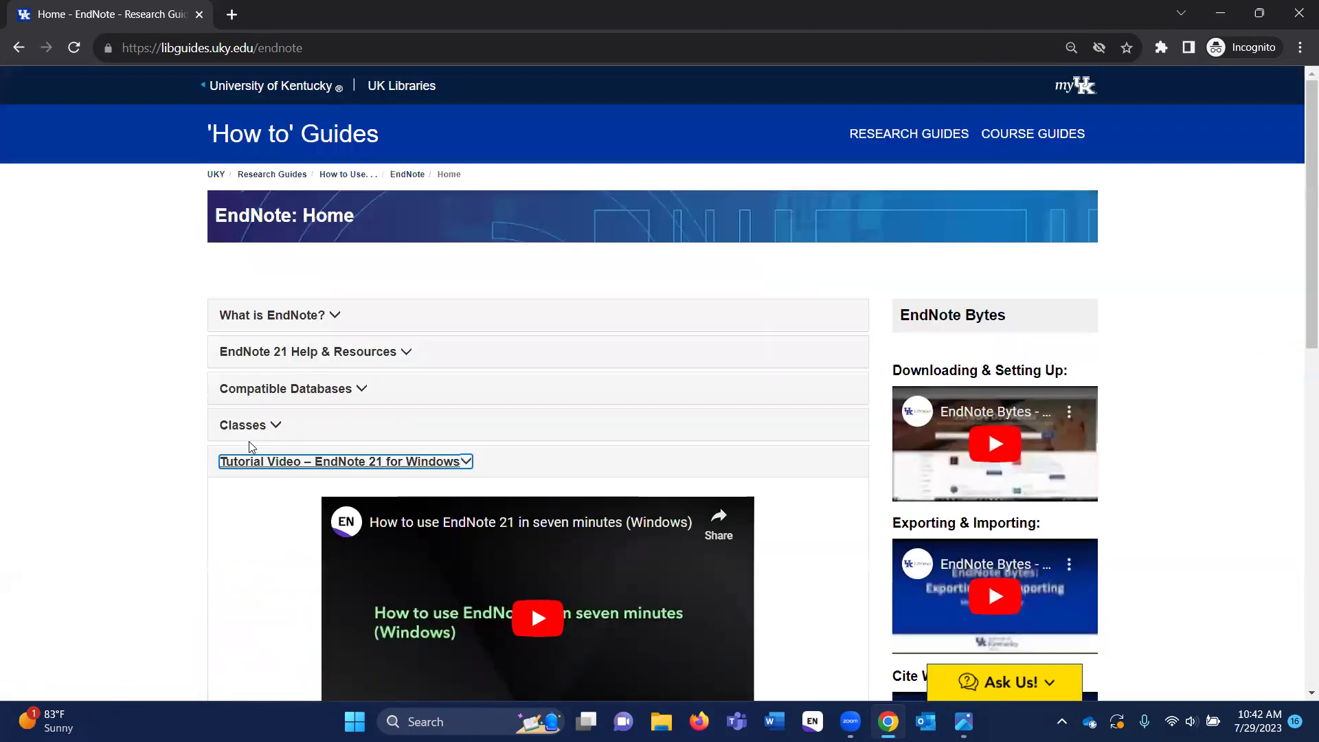
pyautogui.click(311, 318)
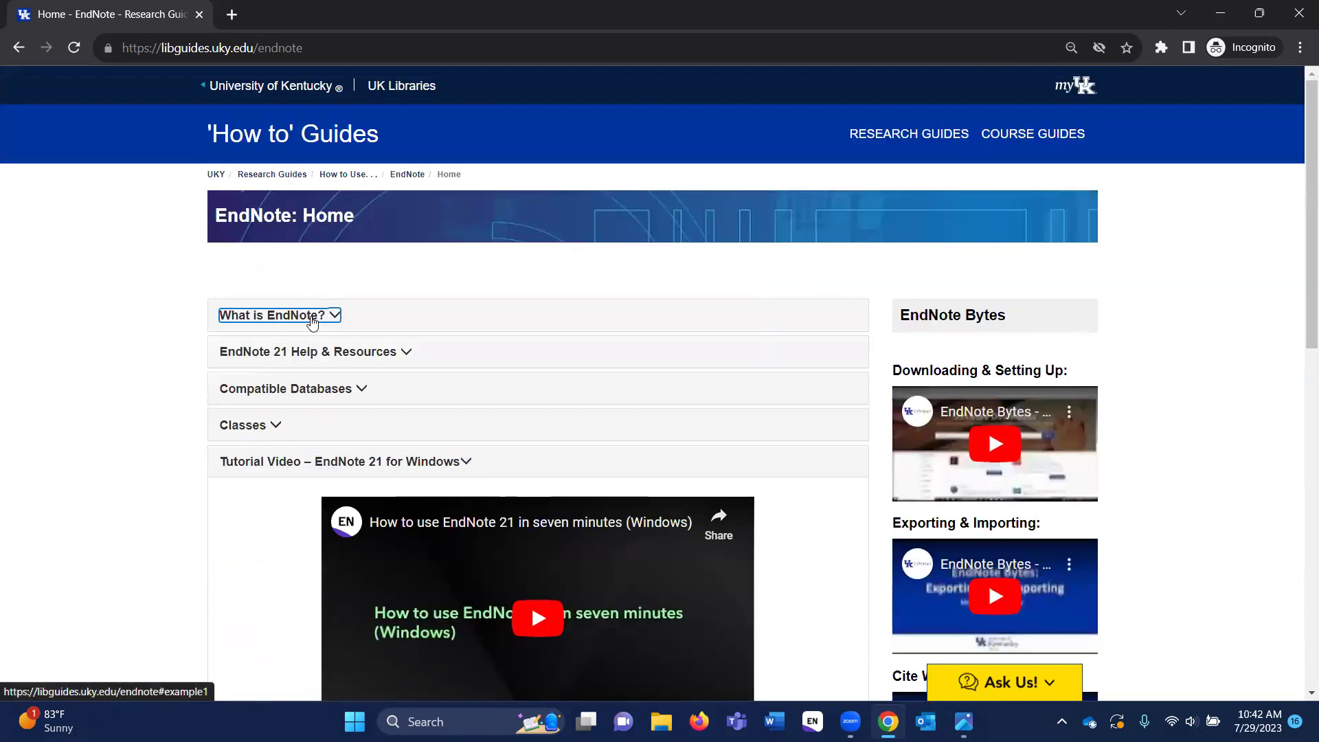
# - Scroll down the EndNote guide past the collapsed sections to the support contacts, then open Start
pyautogui.scroll(-3, 124, 473)
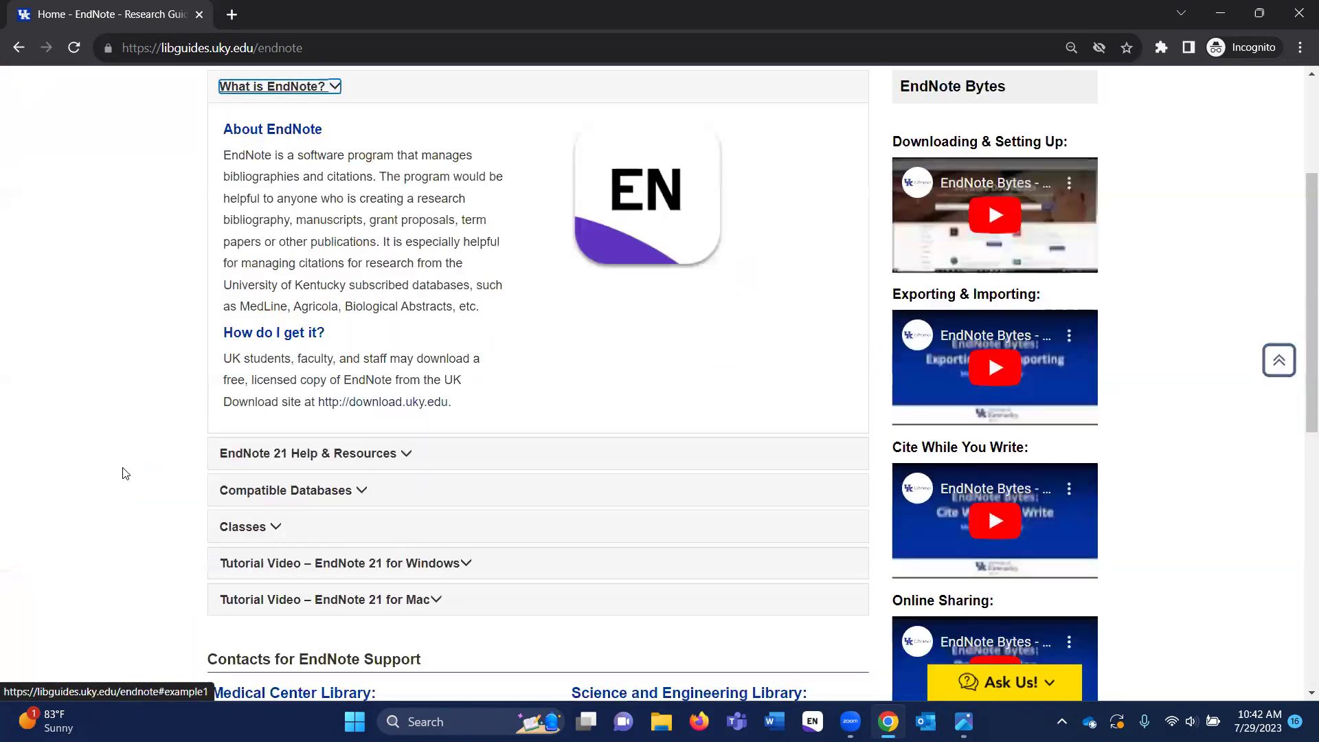
pyautogui.scroll(-1, 125, 472)
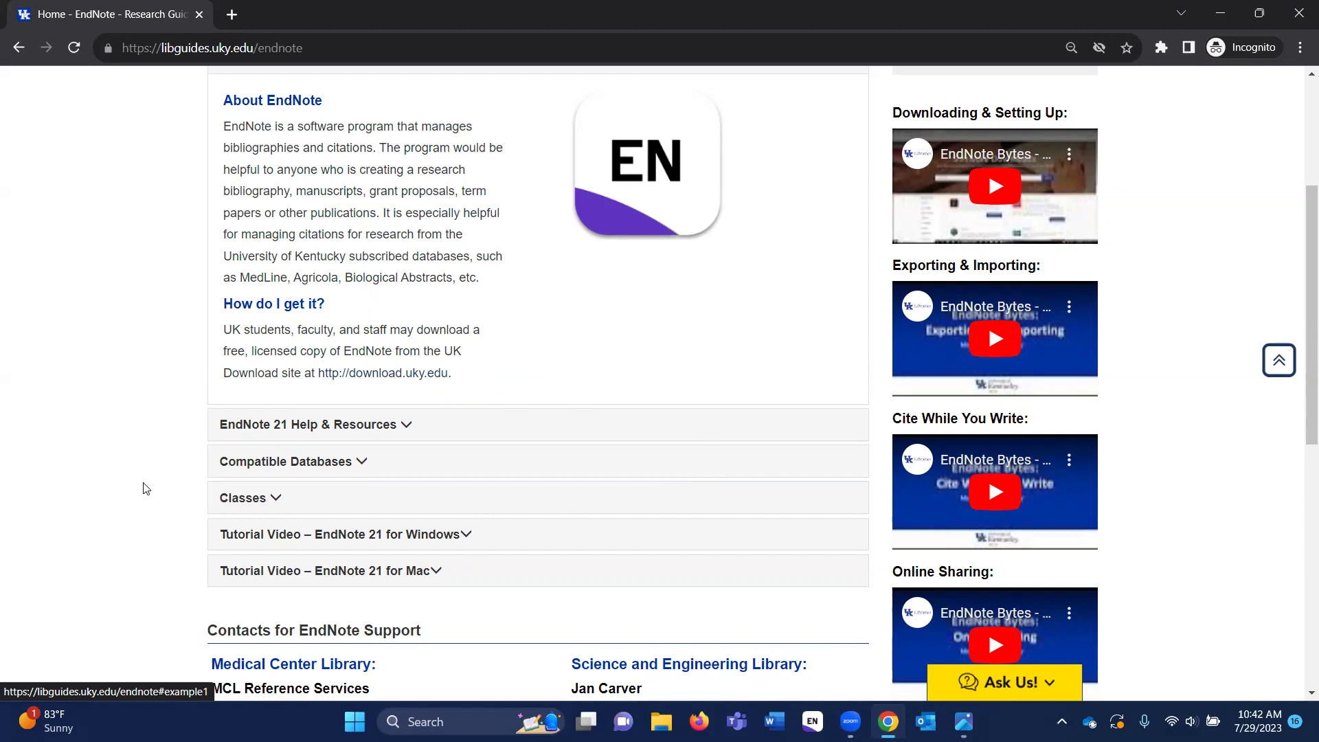
pyautogui.scroll(-2, 145, 488)
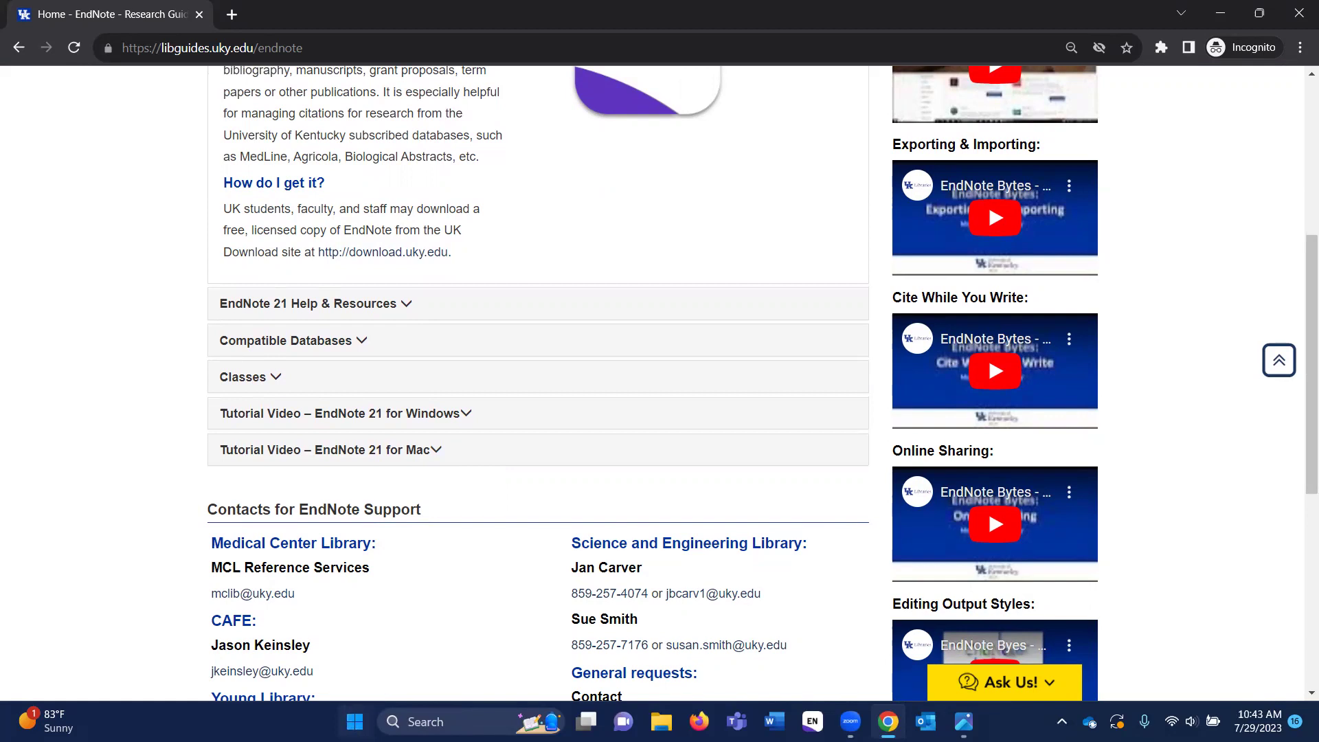
pyautogui.click(355, 721)
# - Open Settings' Add or remove programs list and bring the EndNote 20 entry into view
pyautogui.click(615, 292)
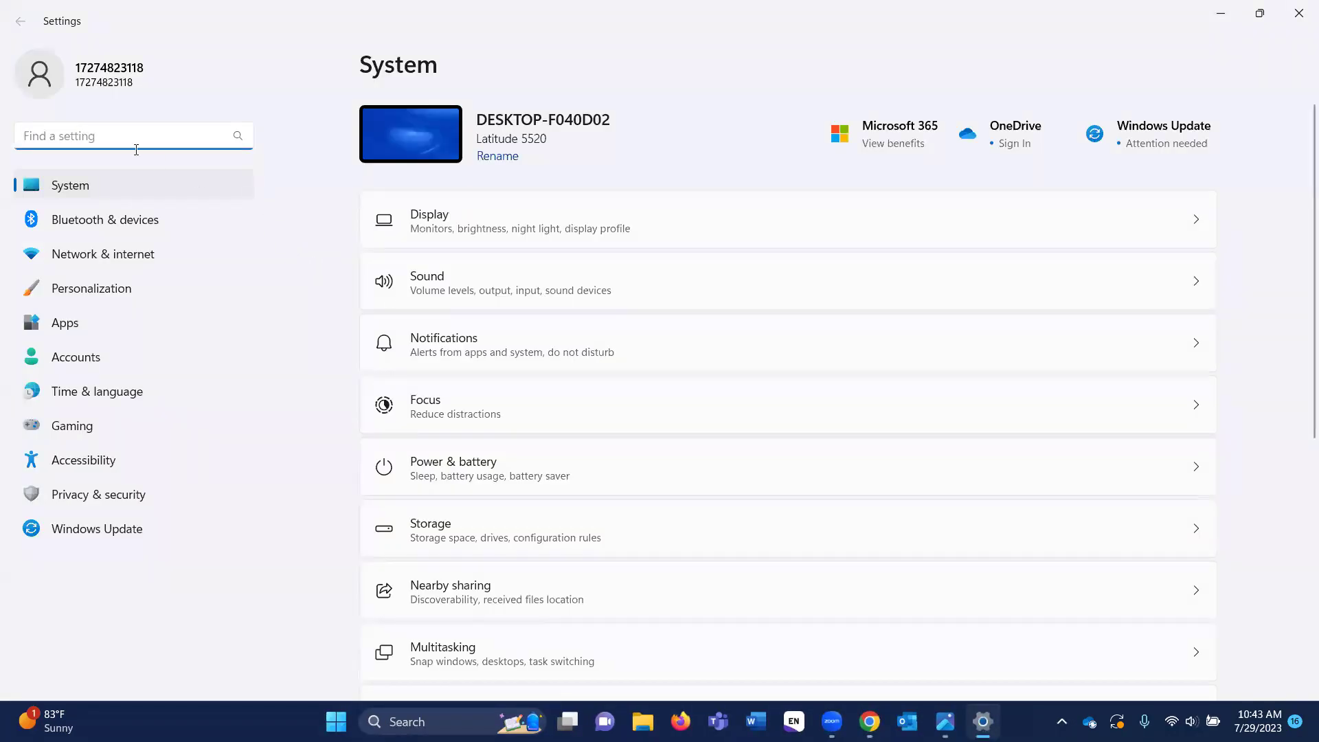
pyautogui.write('a')
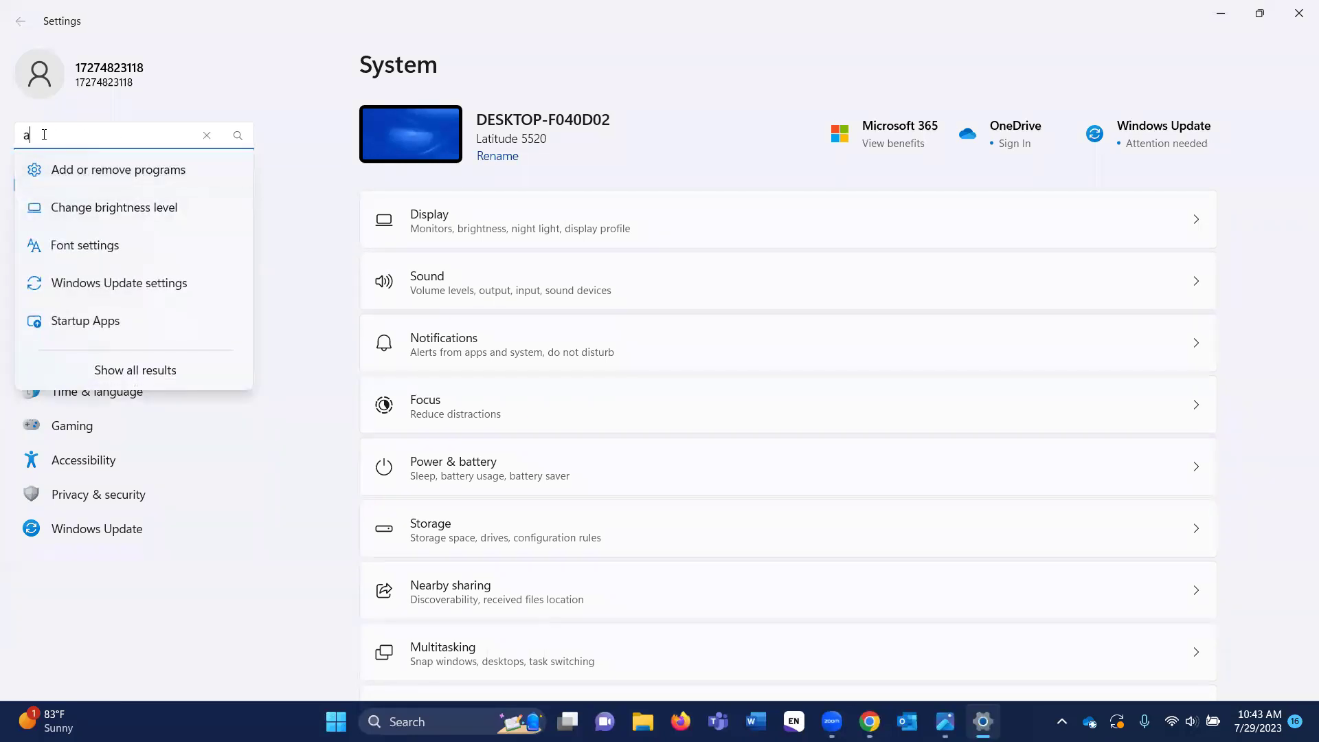
pyautogui.click(119, 171)
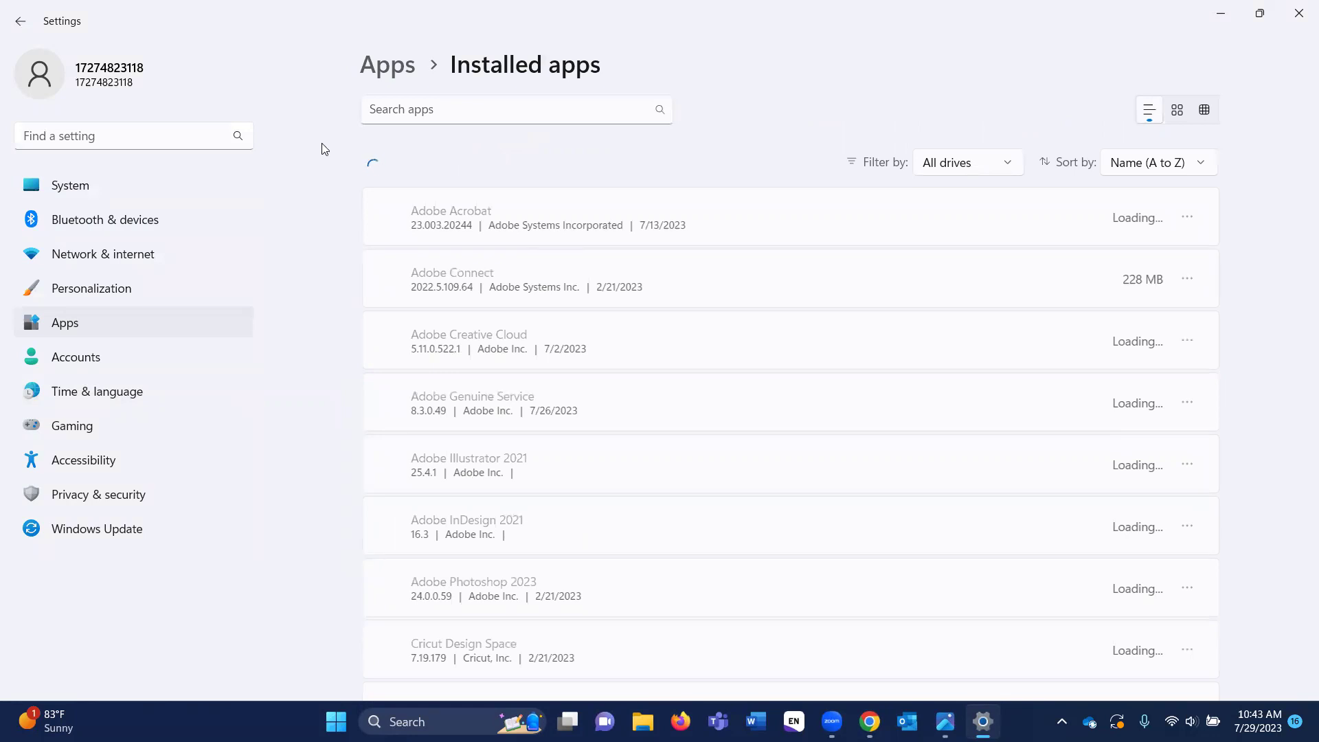
pyautogui.scroll(-10, 881, 317)
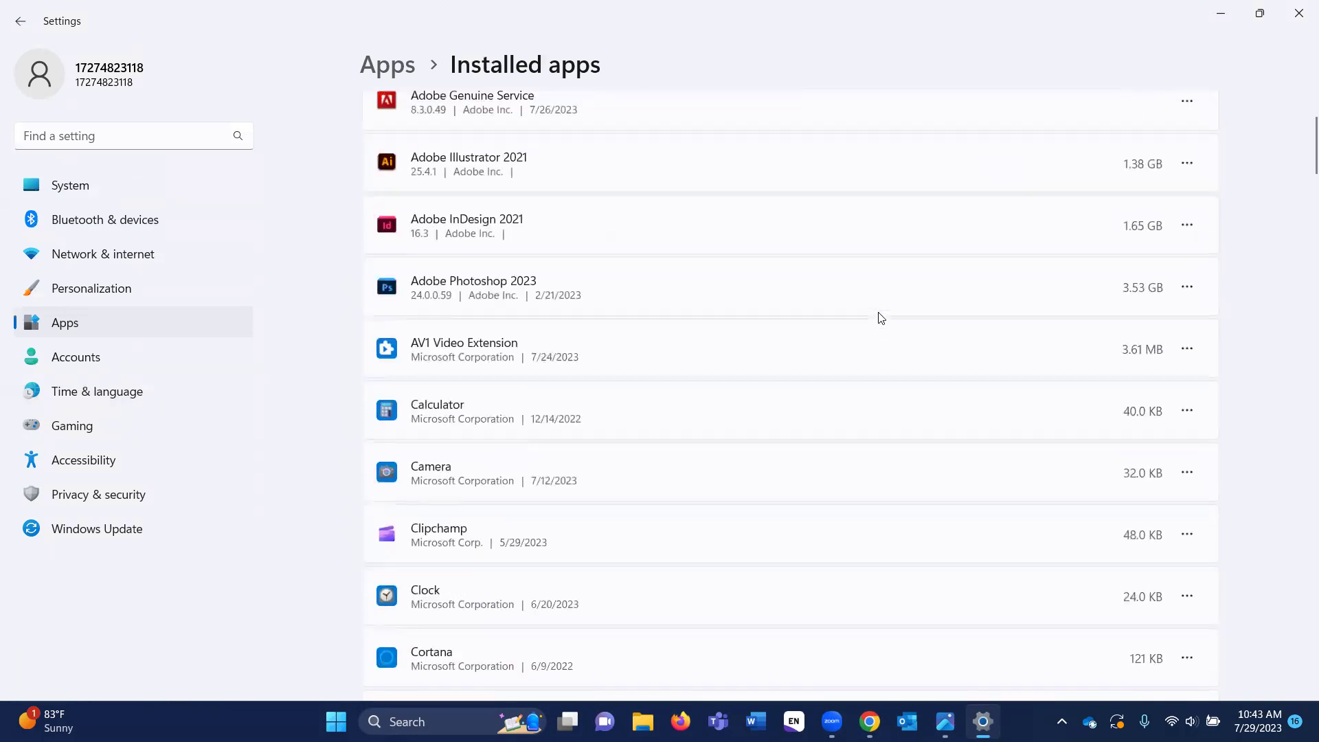
pyautogui.scroll(-10, 881, 317)
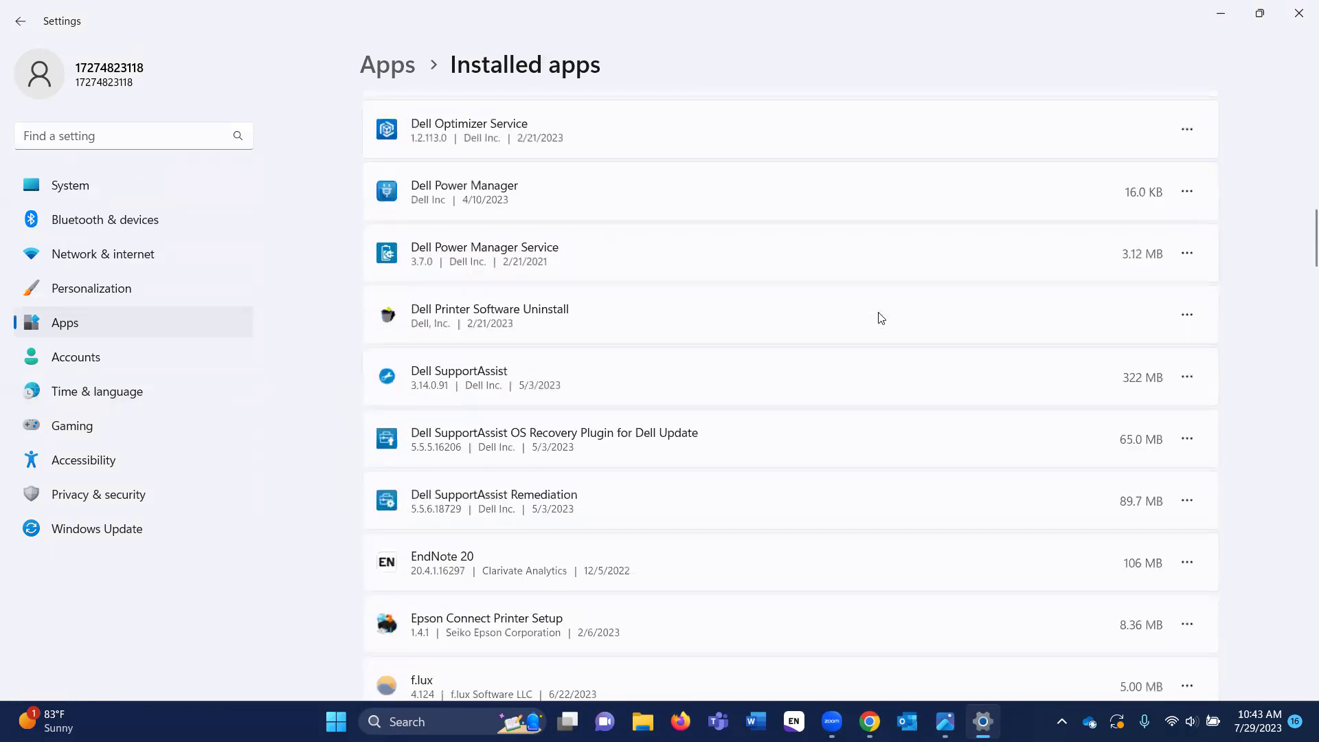
pyautogui.scroll(1, 881, 317)
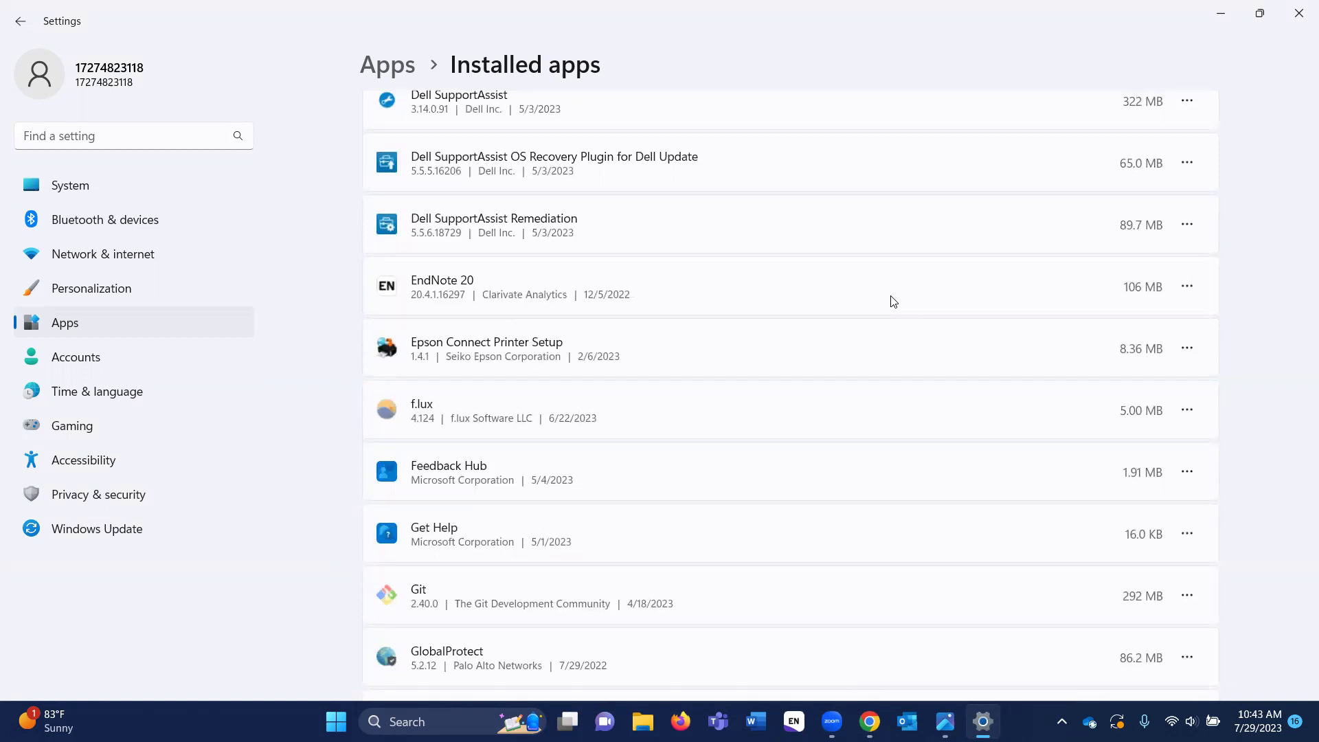
pyautogui.click(1186, 287)
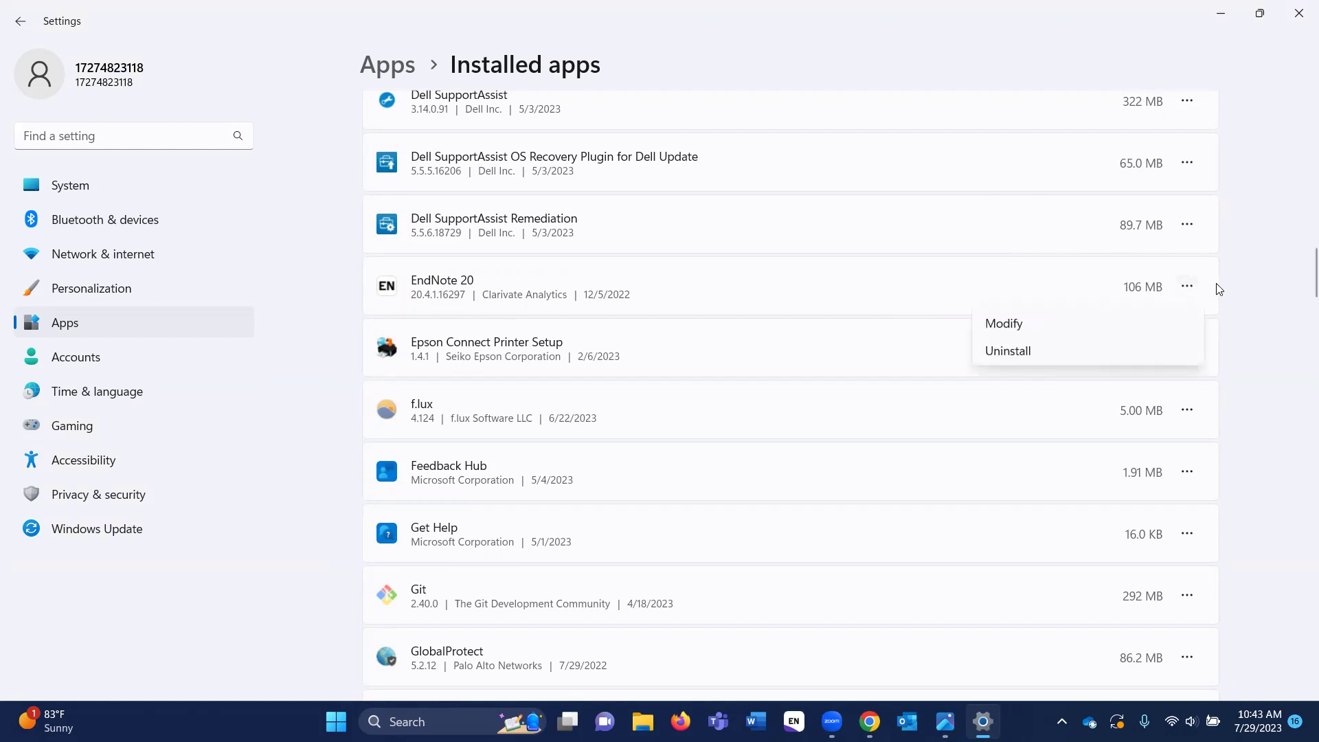
# - Uninstall EndNote 20, then follow the Chrome guide's link to the download.uky.edu site
pyautogui.click(1027, 355)
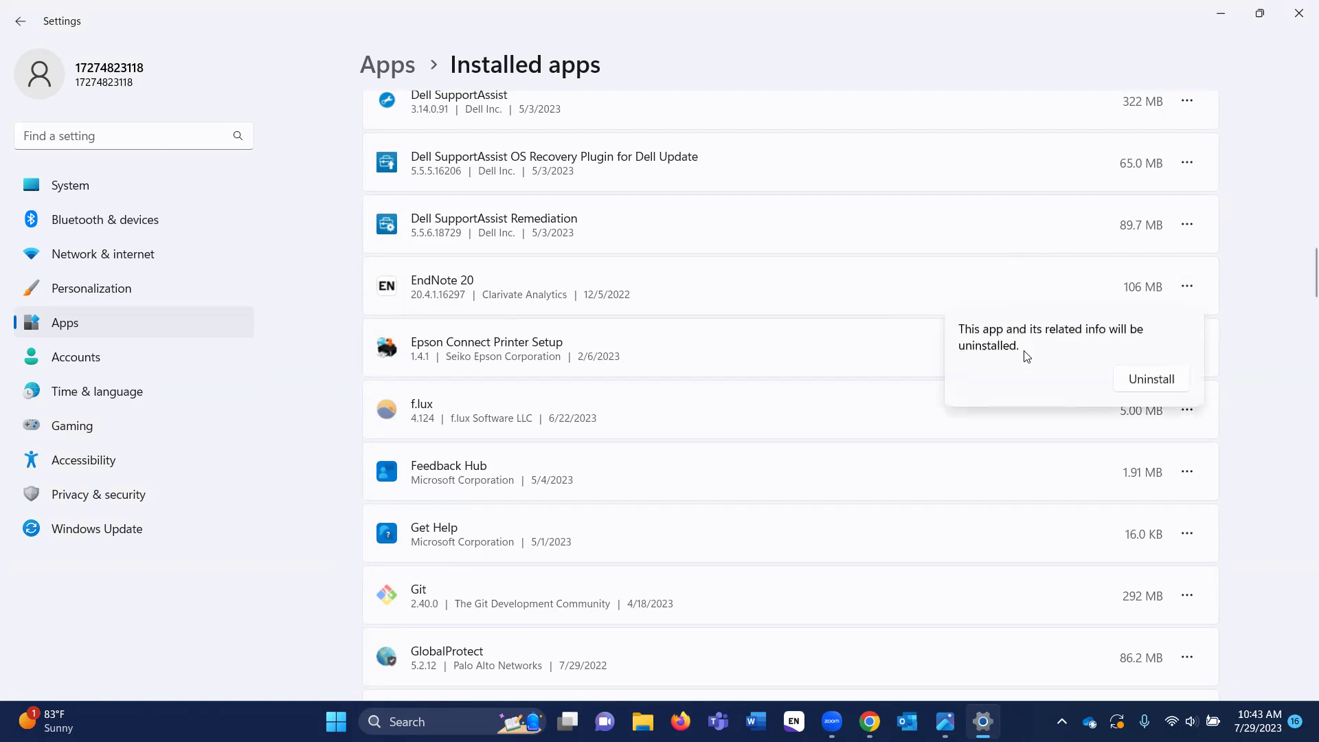
pyautogui.click(1152, 380)
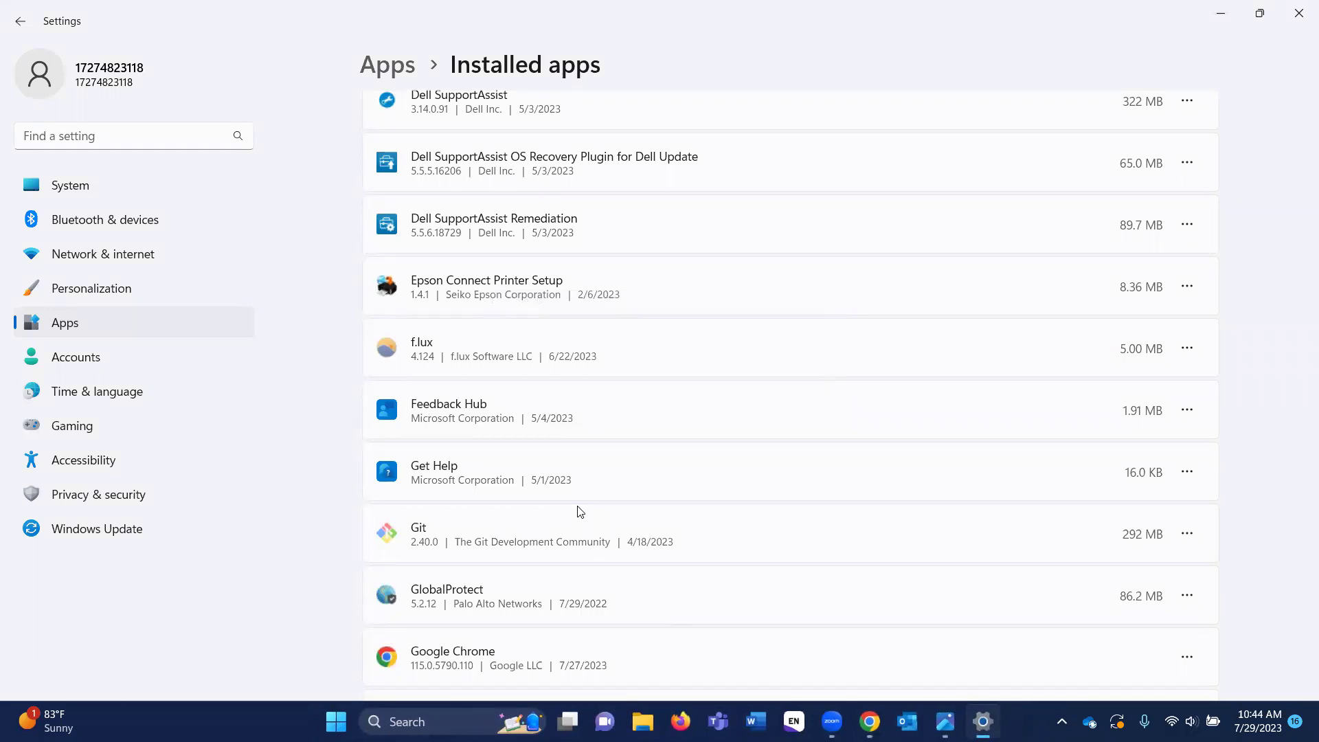
pyautogui.moveTo(989, 714)
pyautogui.scroll(1, 677, 423)
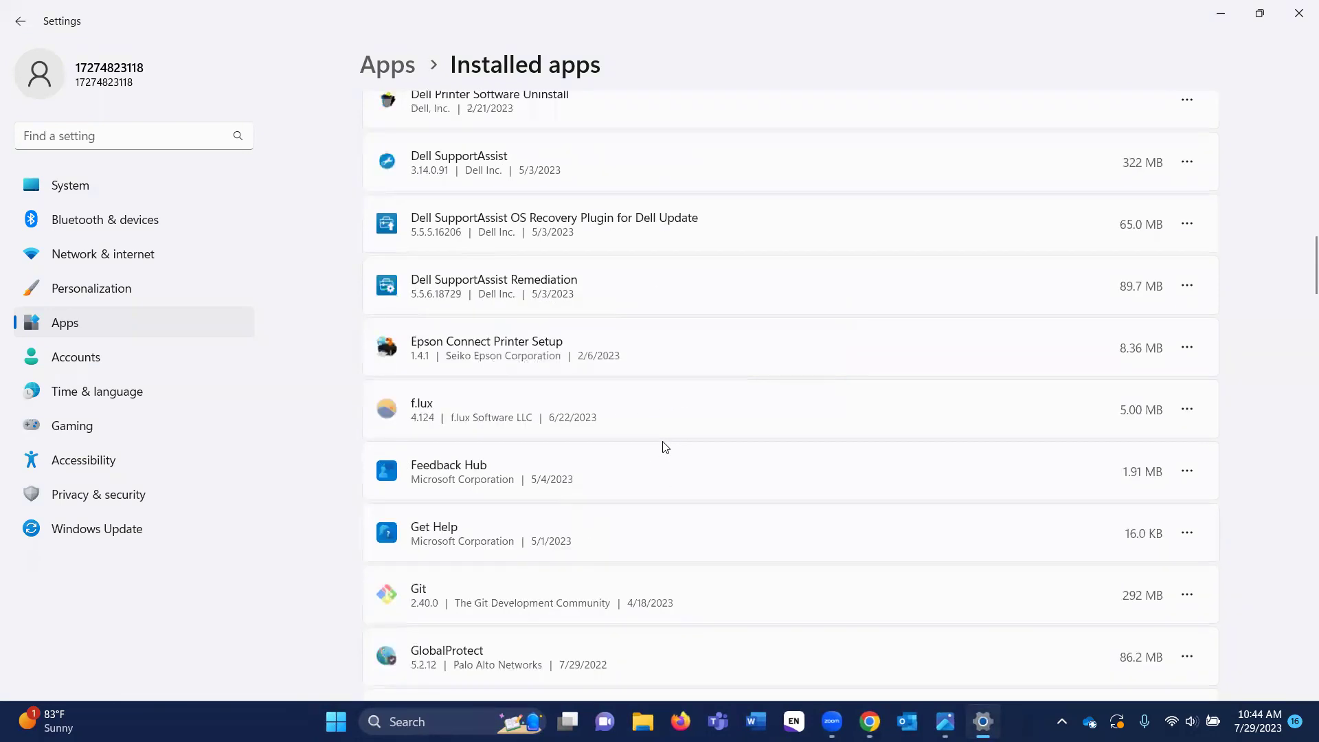
pyautogui.click(870, 721)
pyautogui.scroll(3, 607, 315)
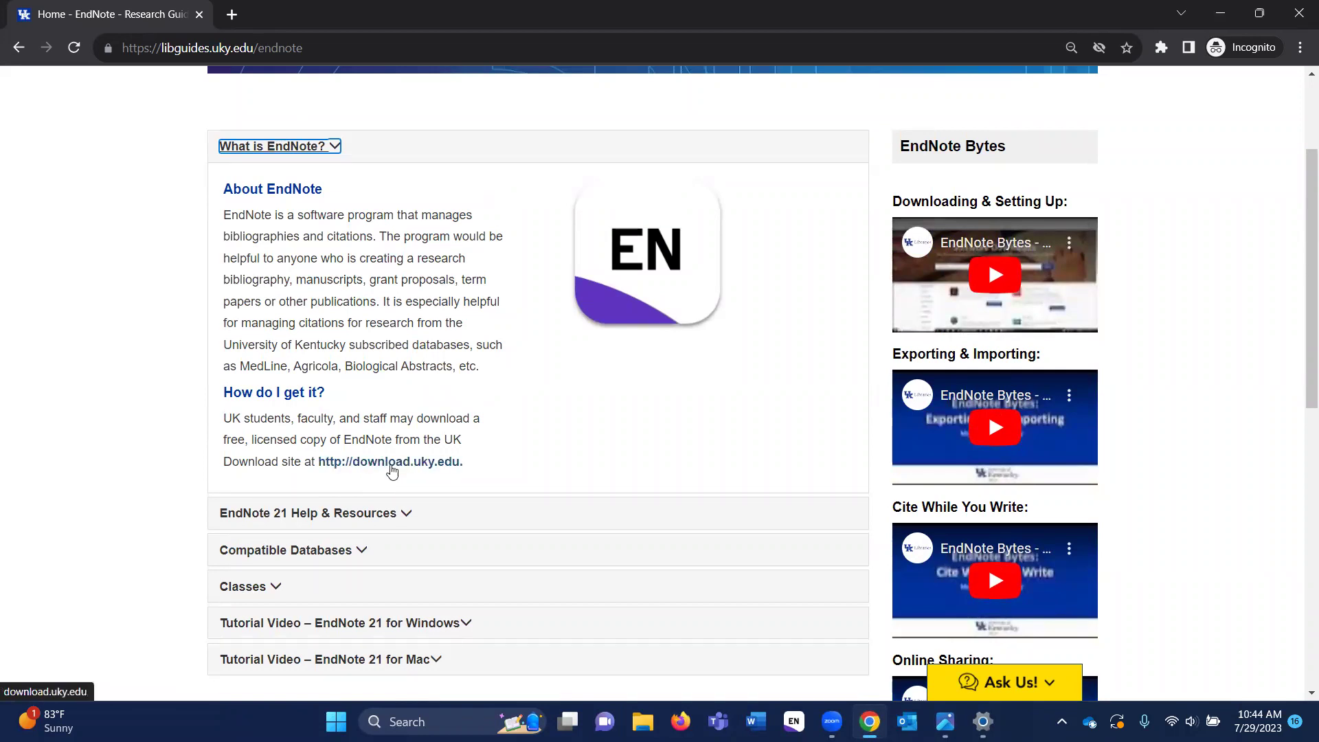
pyautogui.click(426, 466)
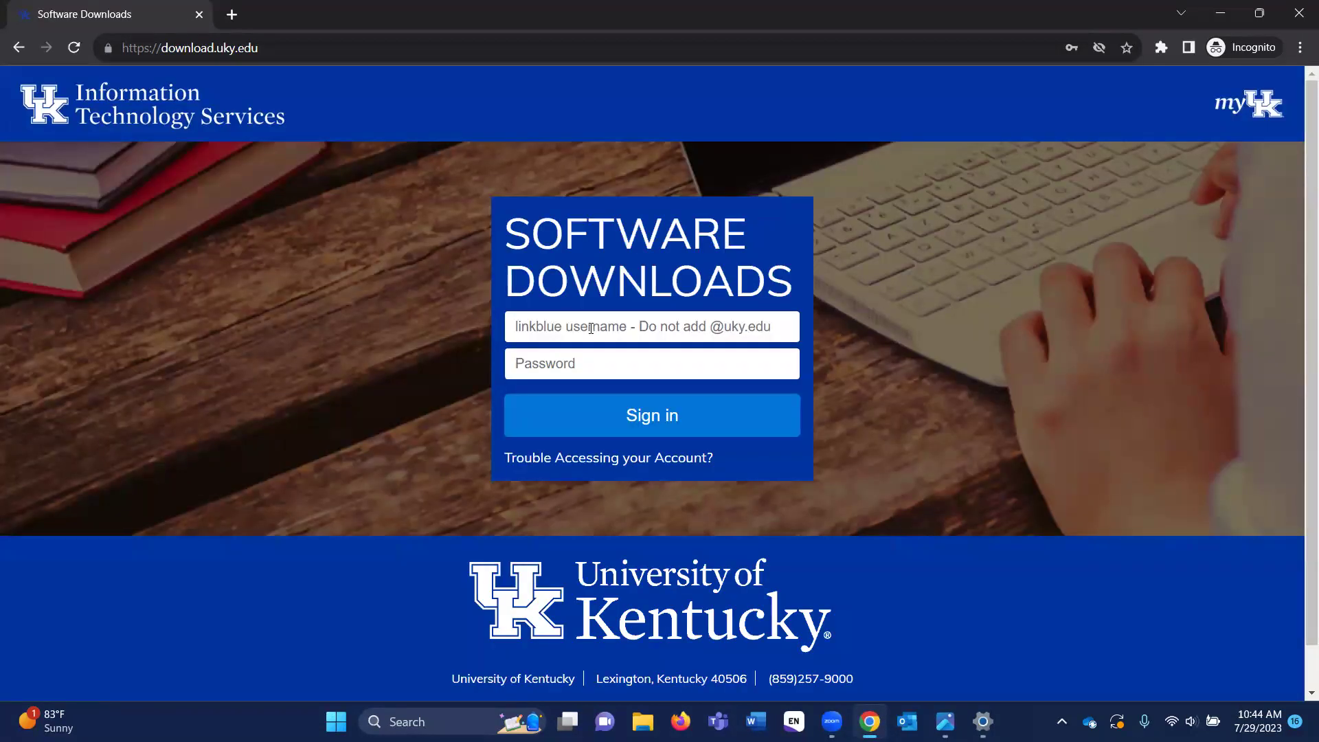
# - Sign in to UK Software Downloads with the university username and password
pyautogui.click(591, 327)
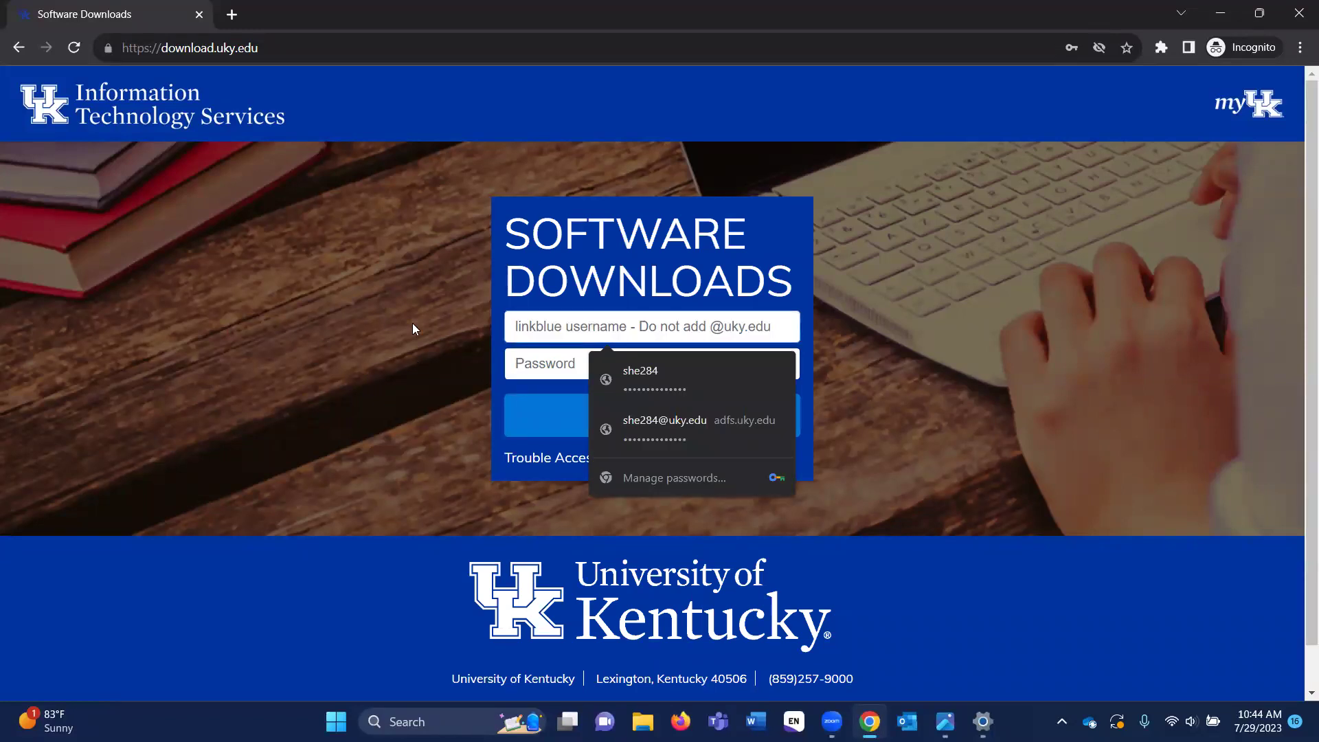
pyautogui.write('she2')
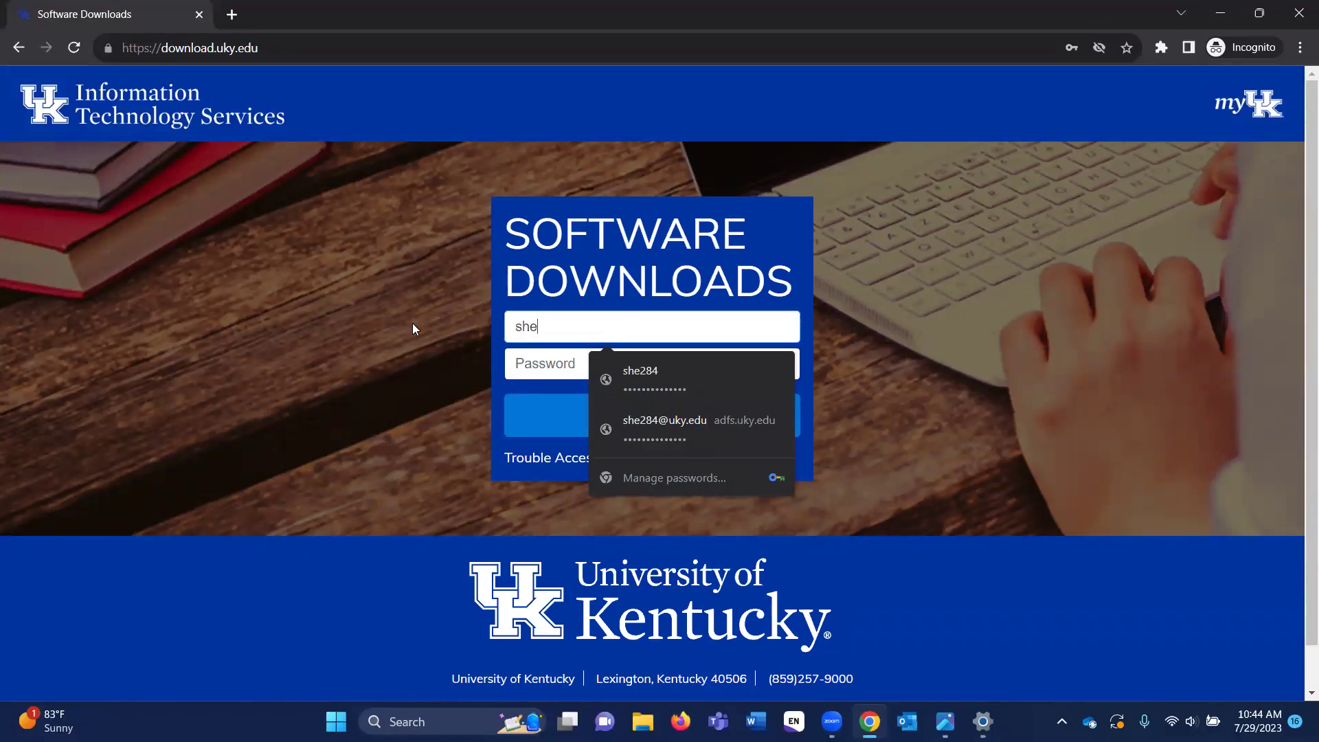
pyautogui.write('4')
pyautogui.press('Tab')
pyautogui.write('••••••')
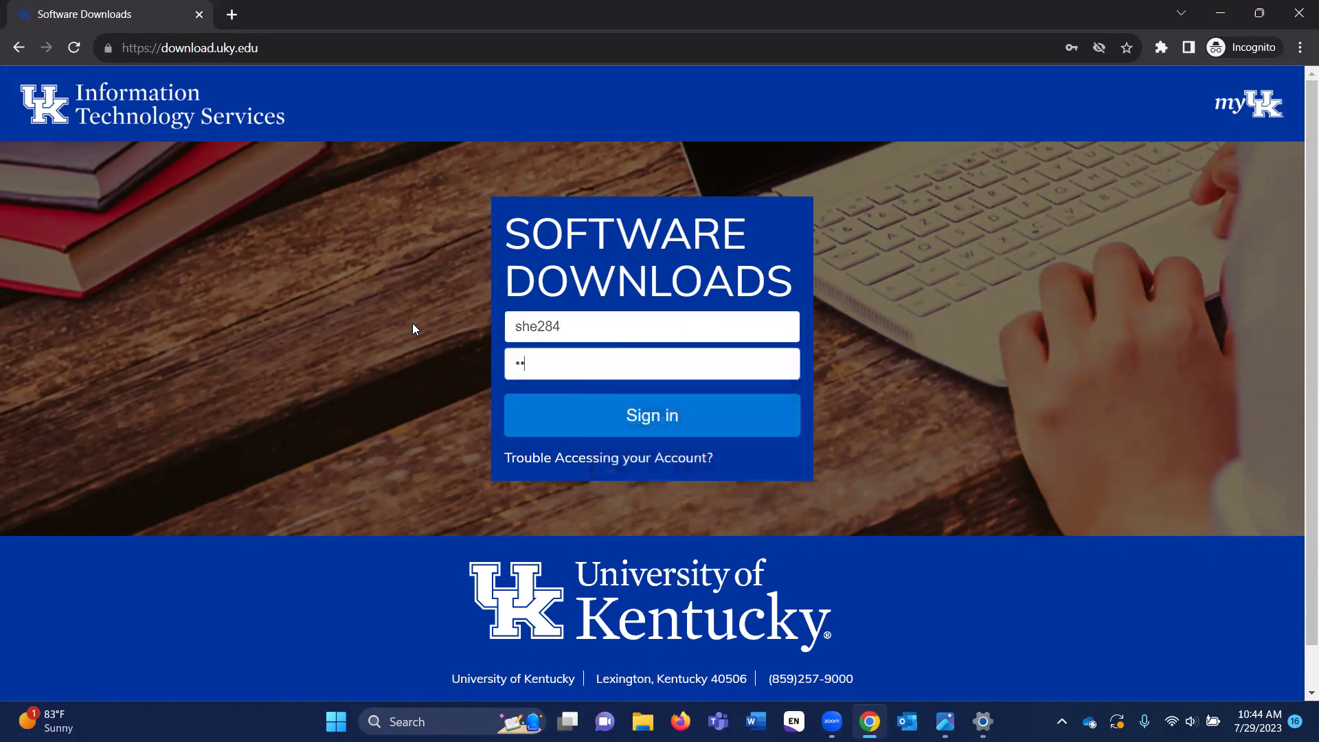
pyautogui.write('••••••••')
pyautogui.click(627, 419)
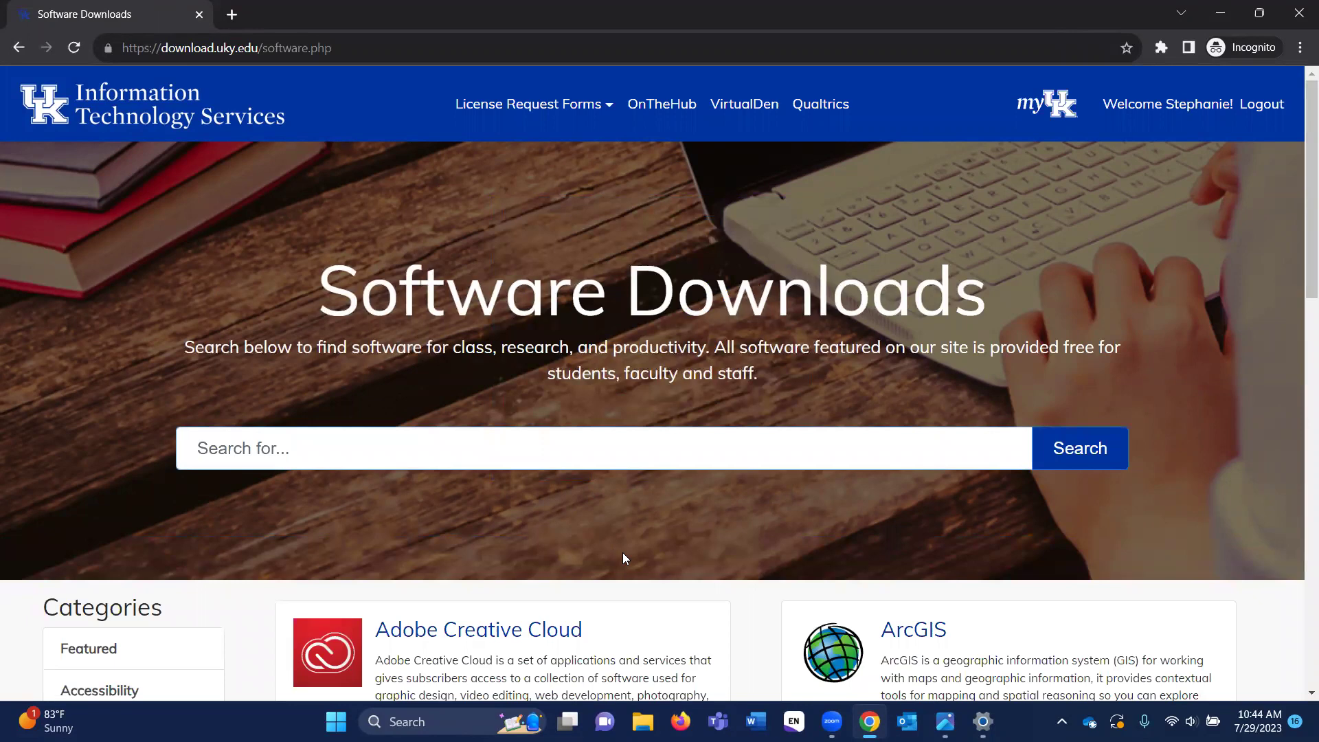
# - Scroll the software catalogue to the EndNote card and open its See Downloads list
pyautogui.scroll(-4, 624, 554)
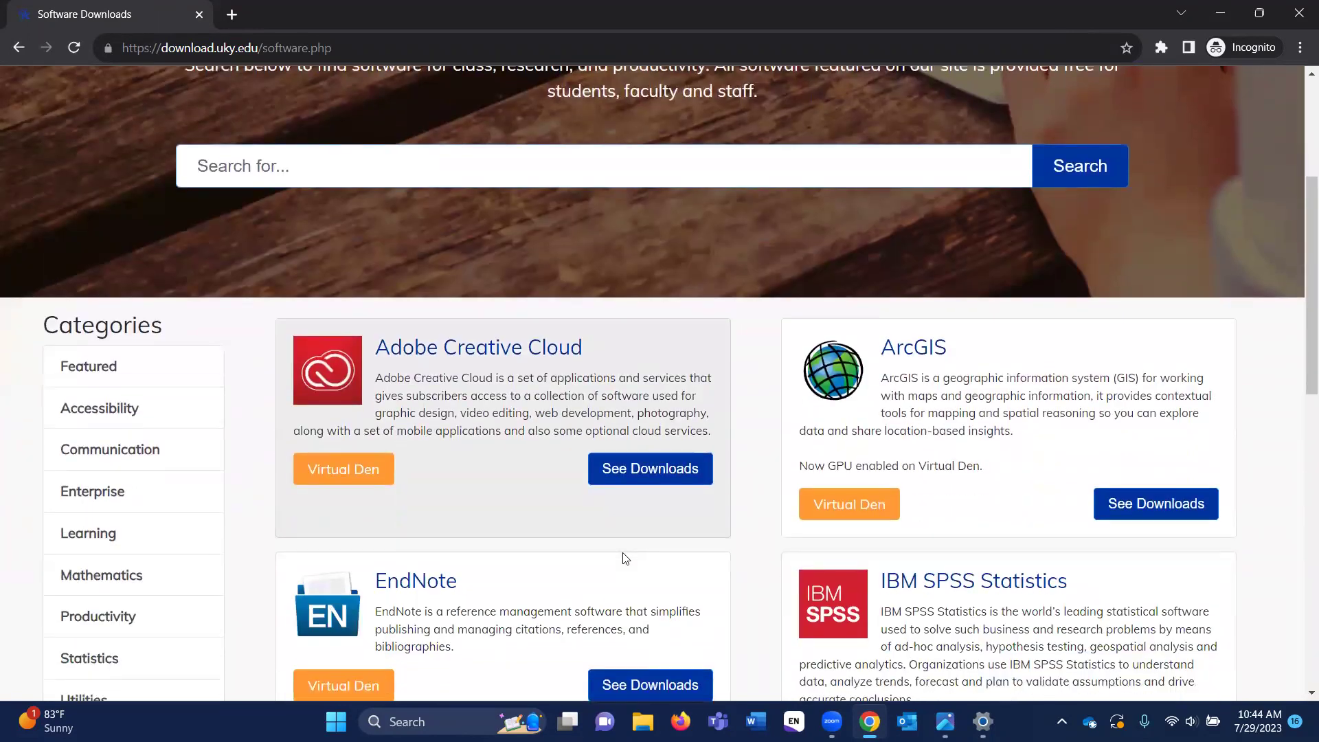
pyautogui.scroll(-10, 624, 558)
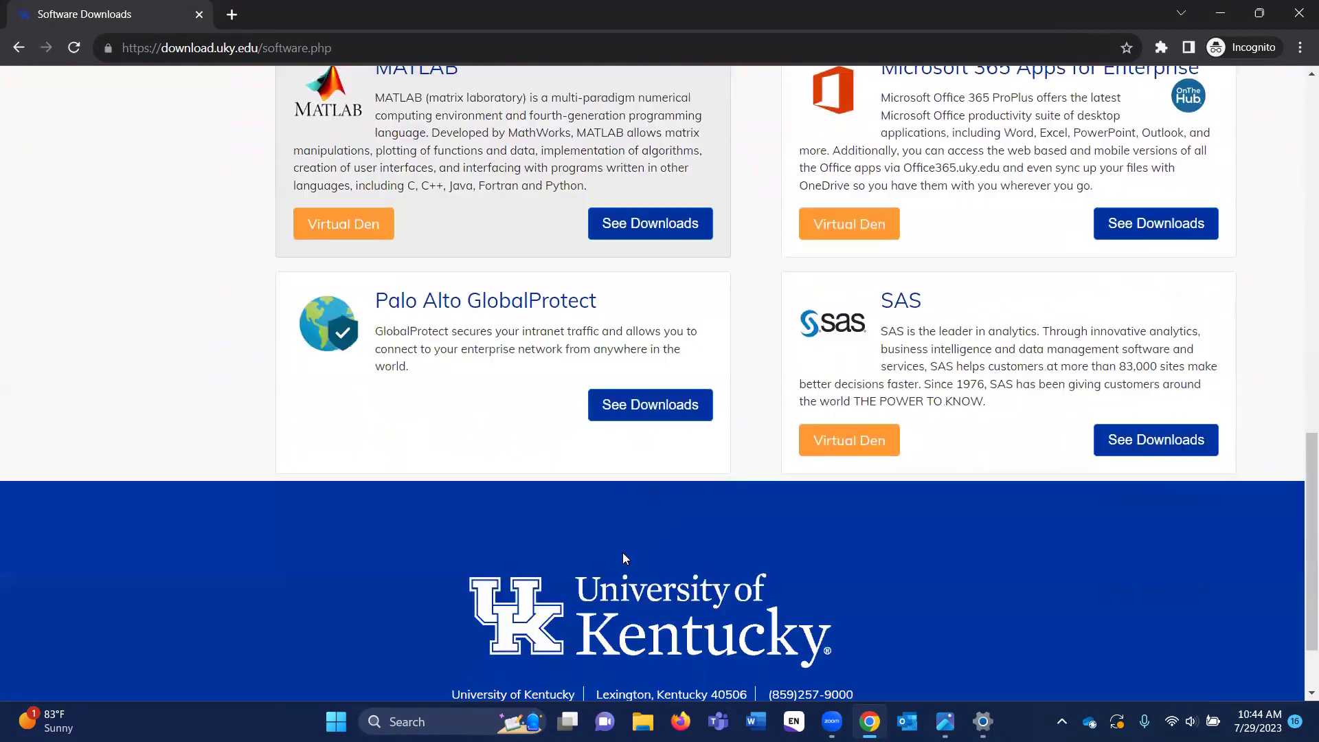
pyautogui.scroll(7, 623, 553)
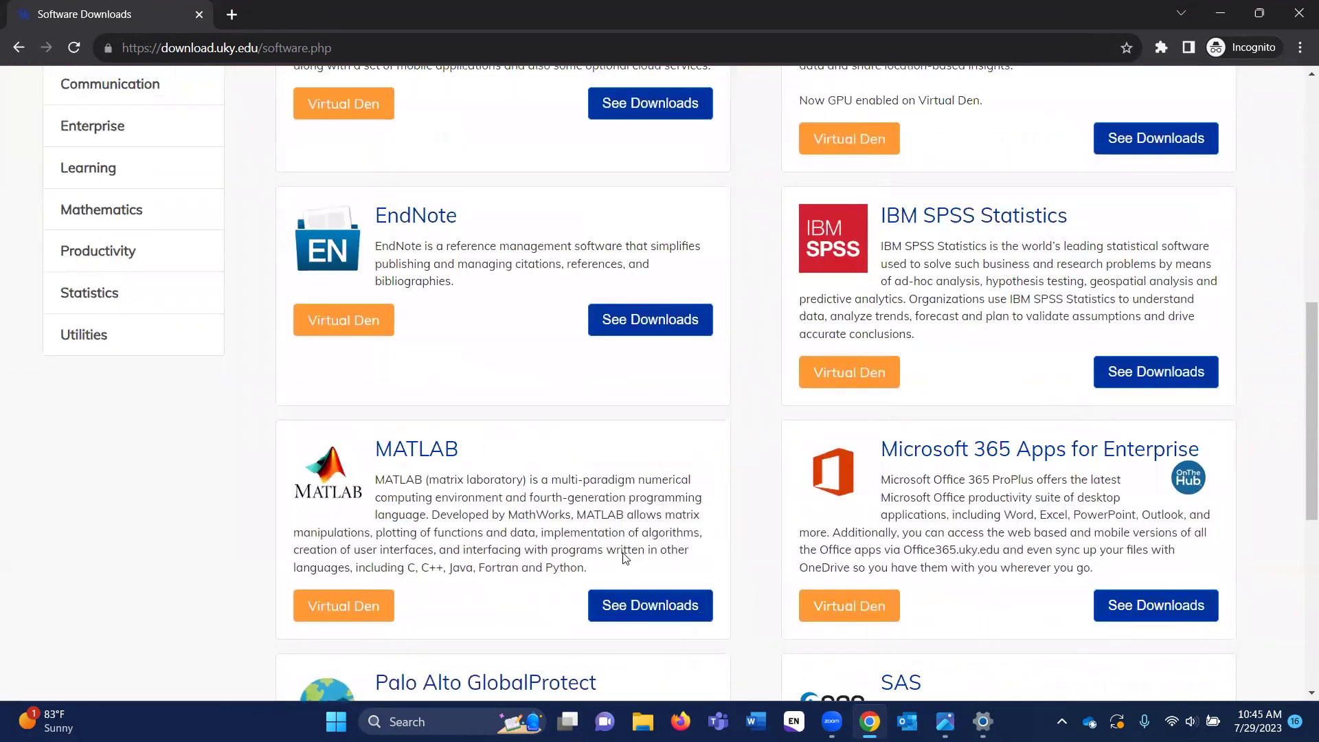
pyautogui.scroll(3, 423, 534)
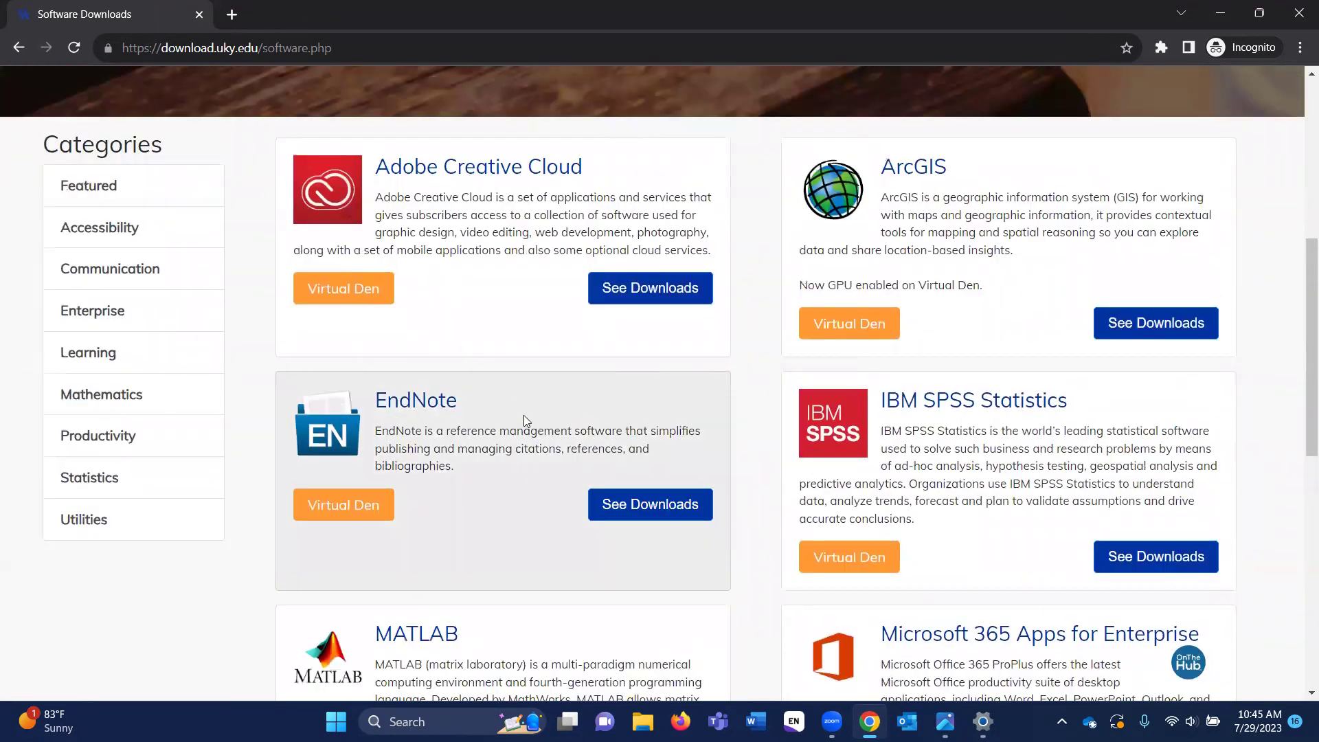
pyautogui.scroll(5, 523, 420)
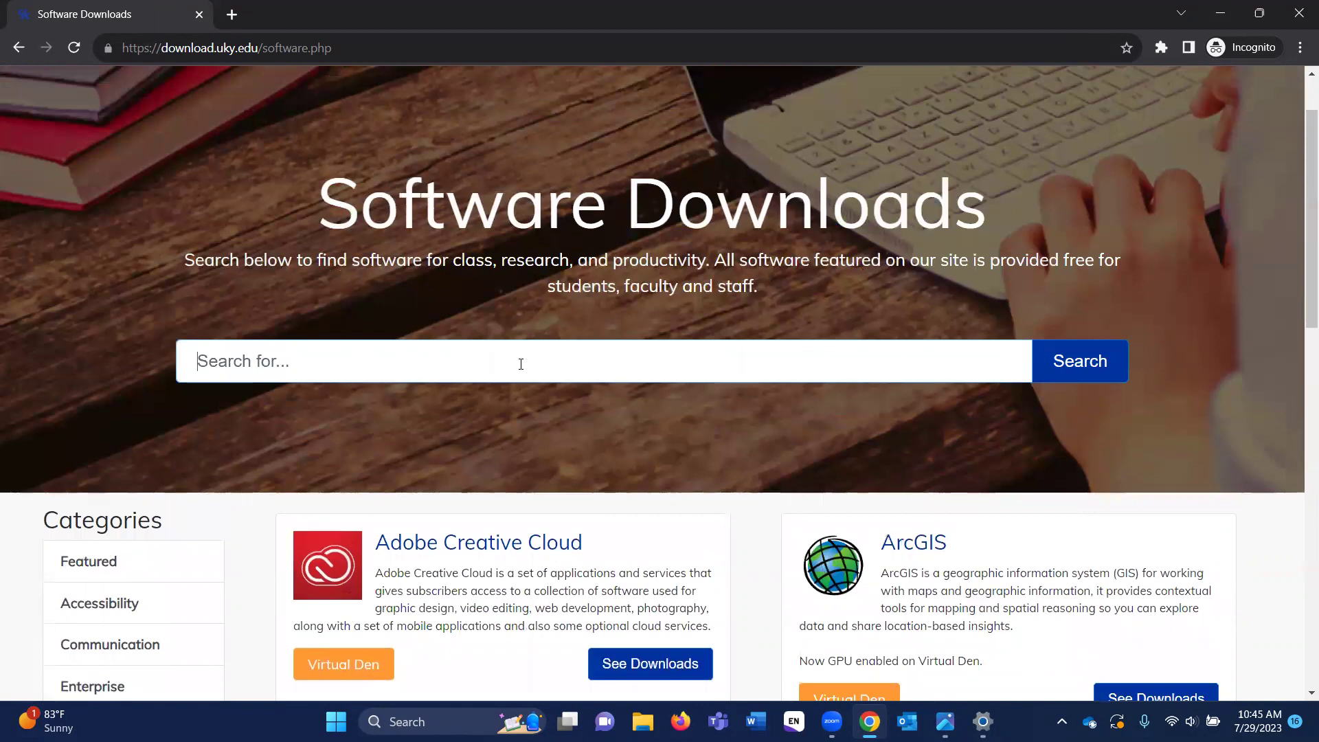
pyautogui.scroll(-7, 523, 512)
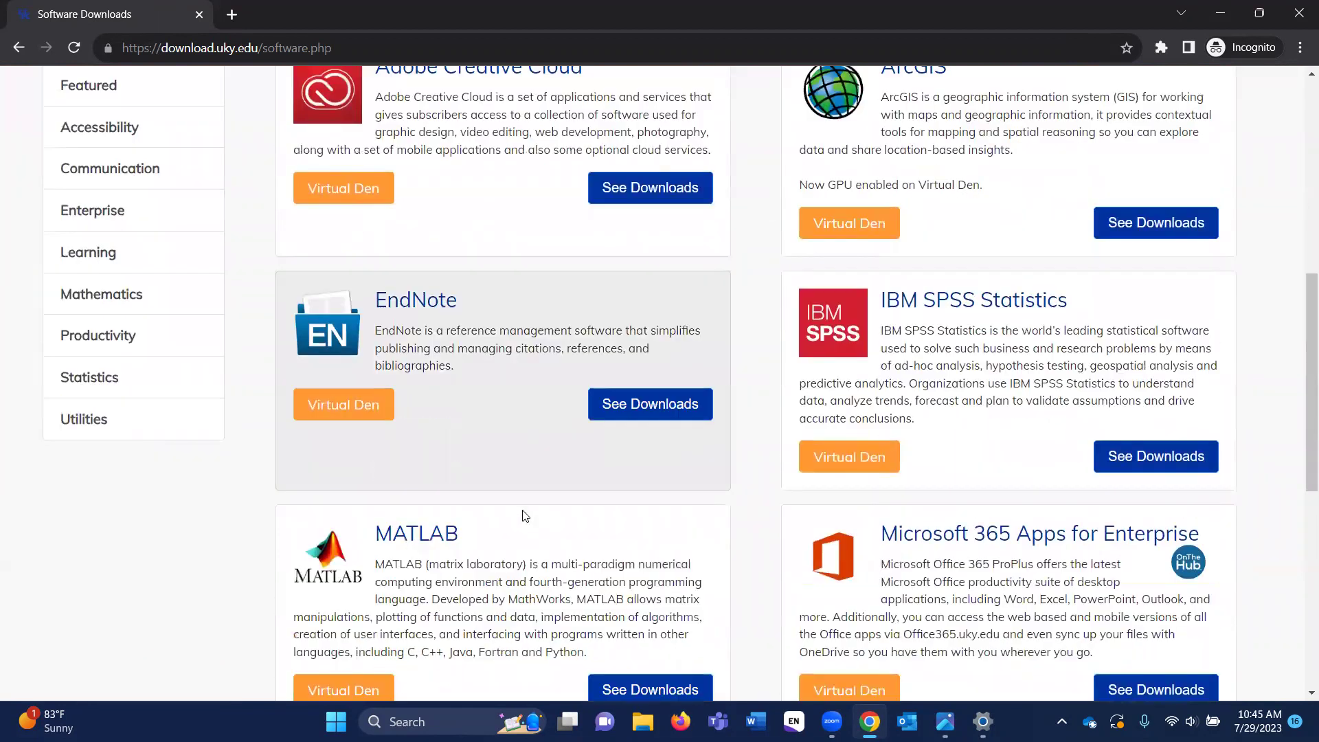
pyautogui.scroll(-1, 524, 515)
pyautogui.click(662, 318)
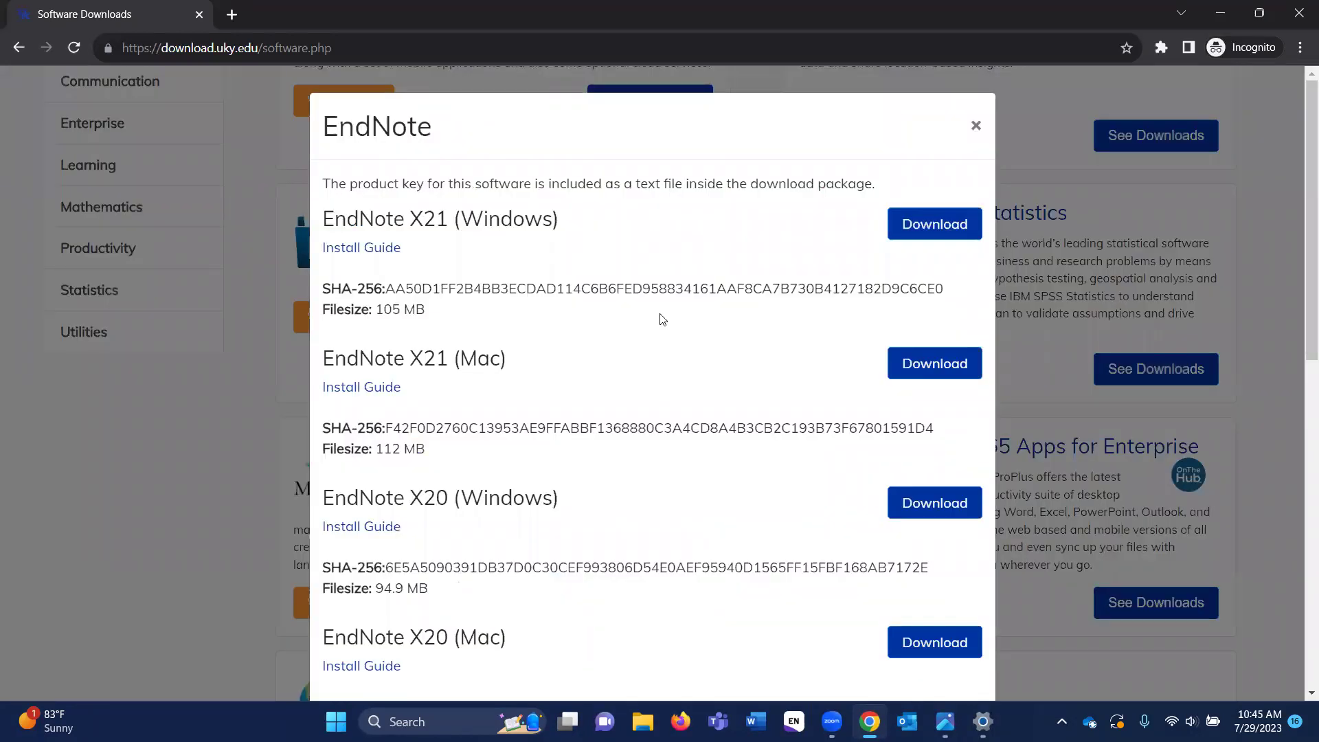
# - Download the EndNote X21 (Windows) installer package, EndNote21Win.zip
pyautogui.scroll(-5, 661, 318)
pyautogui.scroll(4, 662, 318)
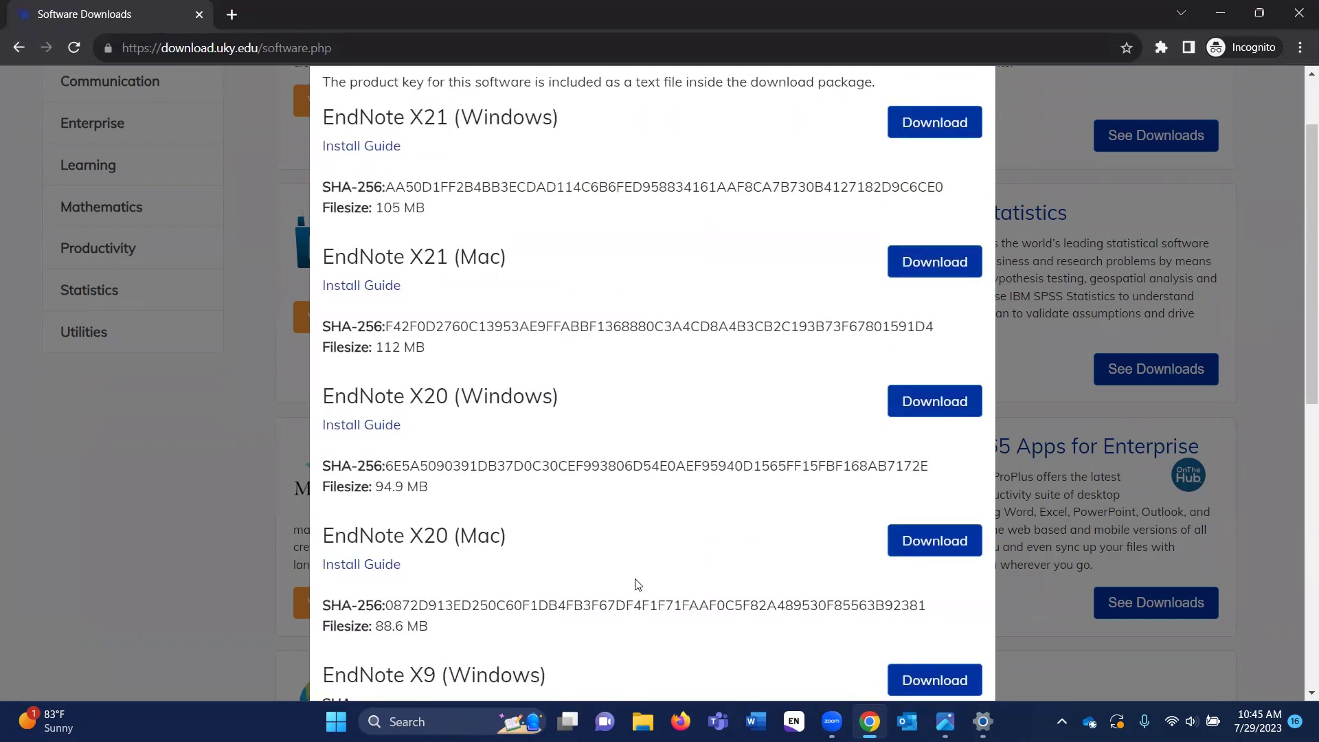
pyautogui.scroll(2, 660, 307)
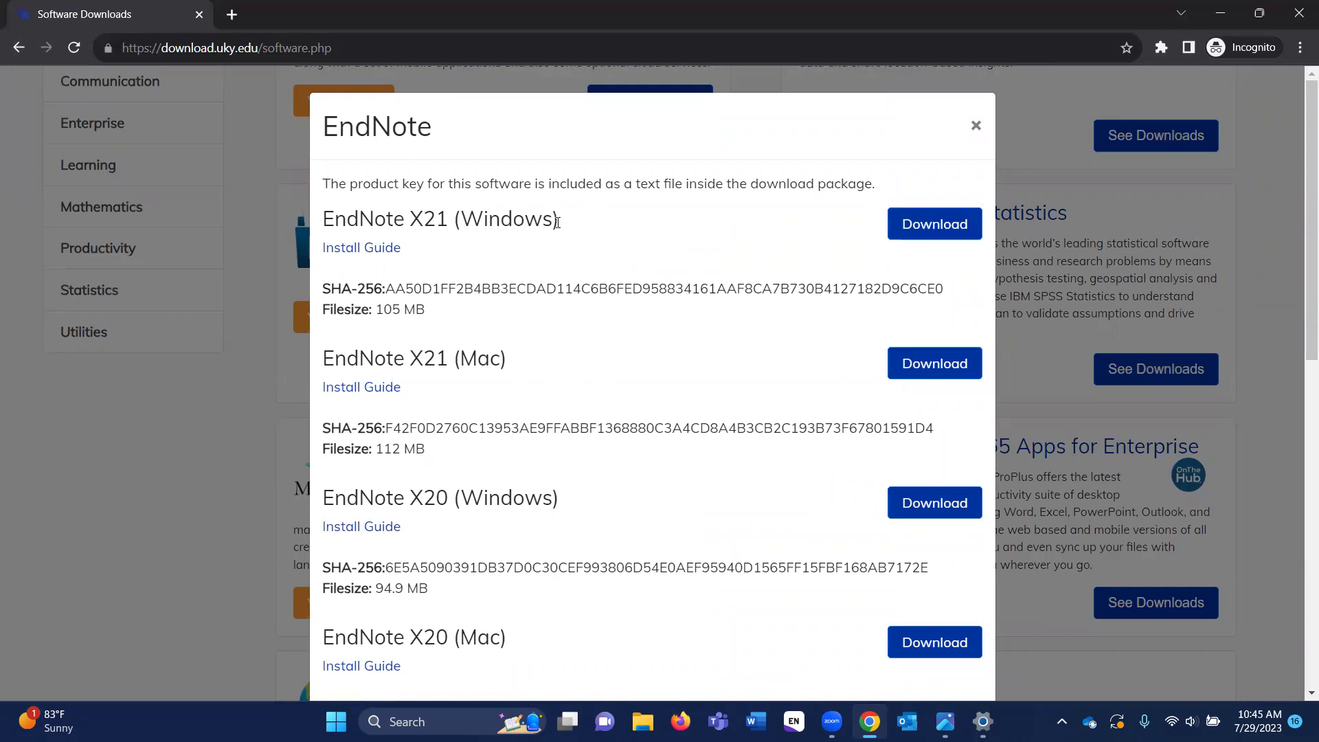
pyautogui.click(958, 229)
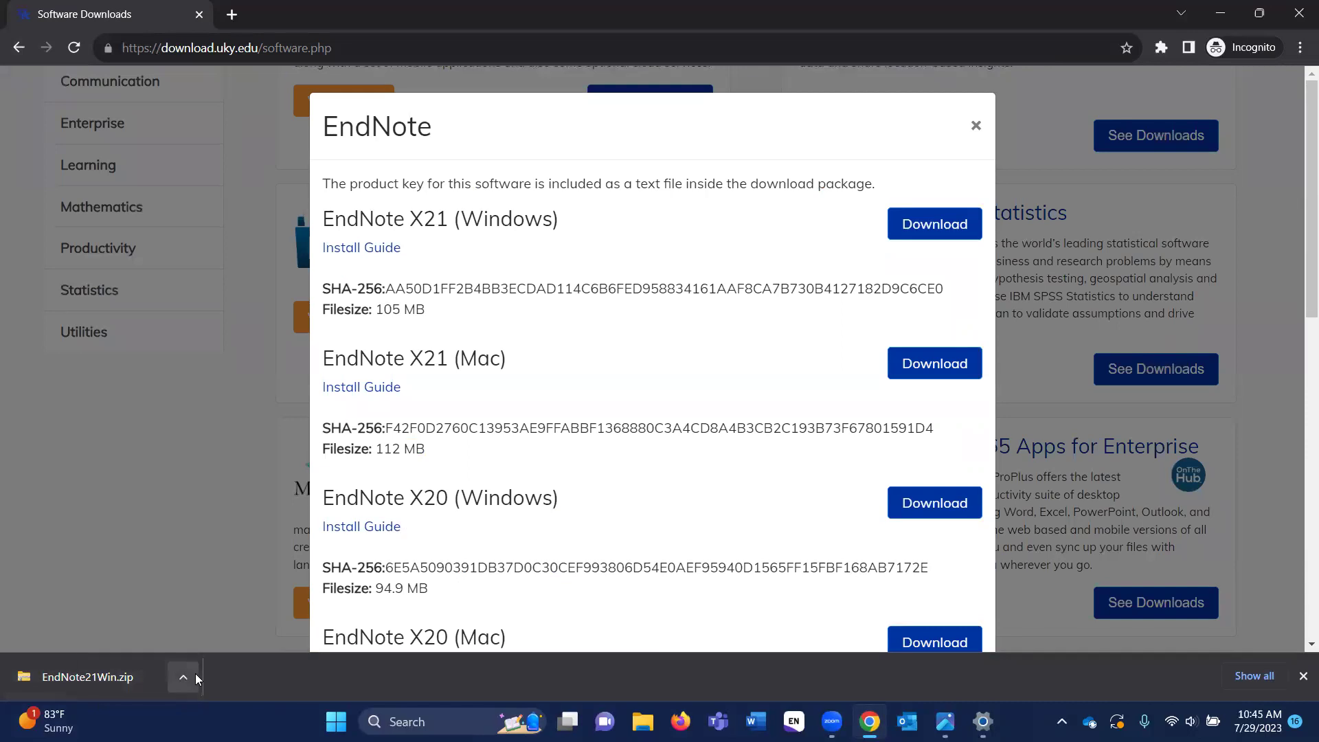
# - Open EndNote21Win.zip, copy the key from EndNote_X21_ProductKey, and close the key file
pyautogui.click(108, 676)
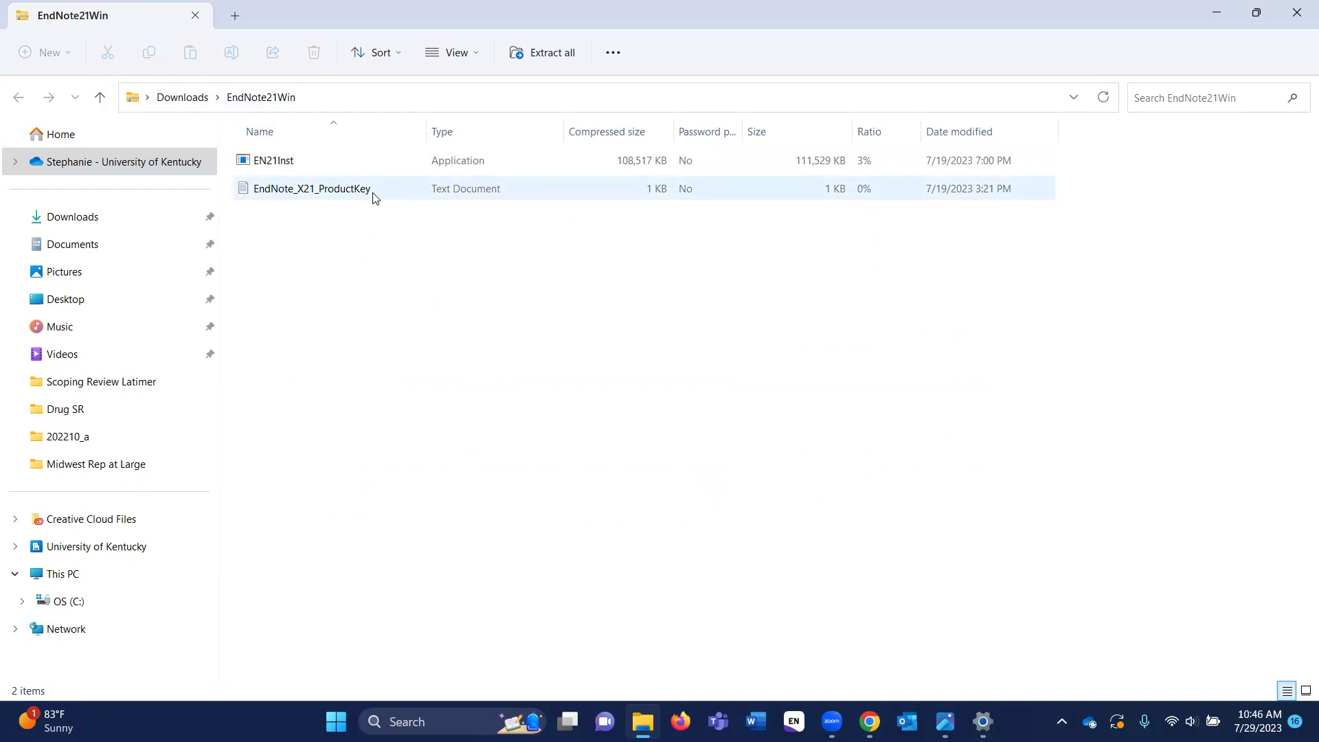
pyautogui.doubleClick(333, 189)
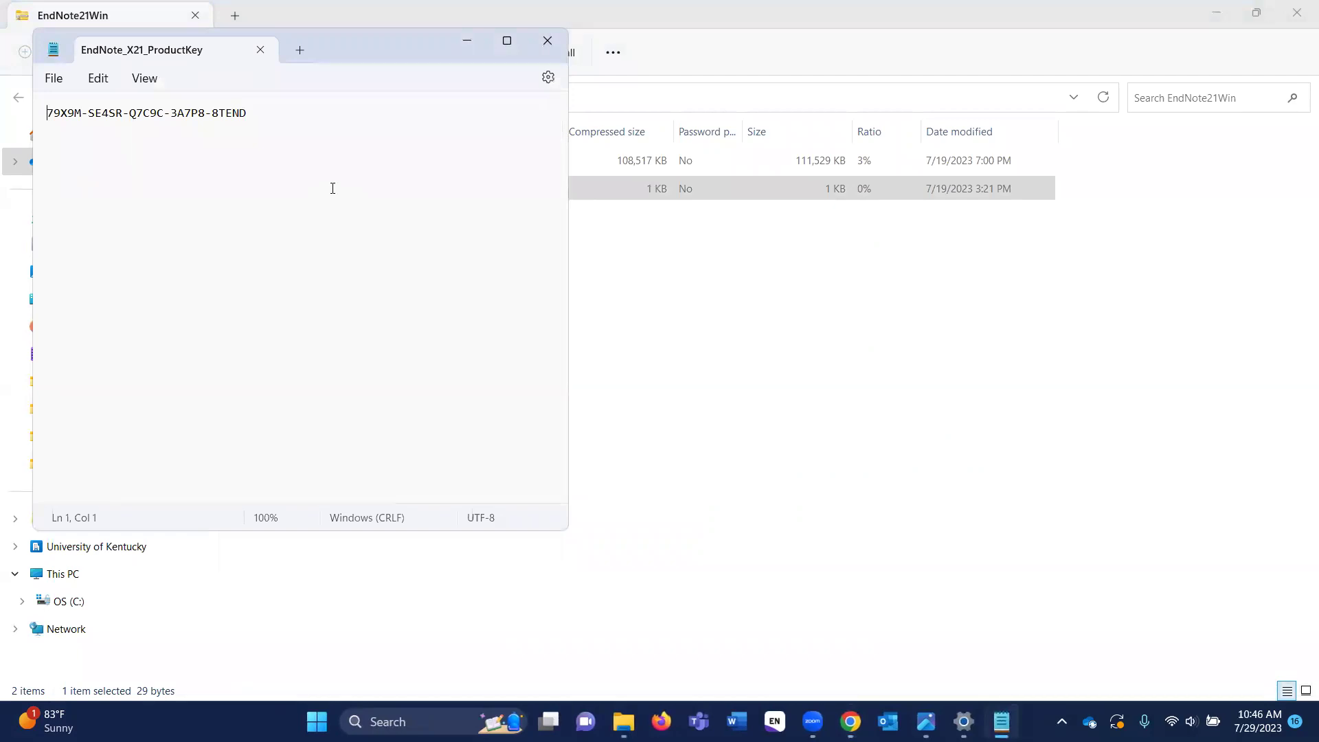
pyautogui.moveTo(275, 113); pyautogui.dragTo(33, 121)
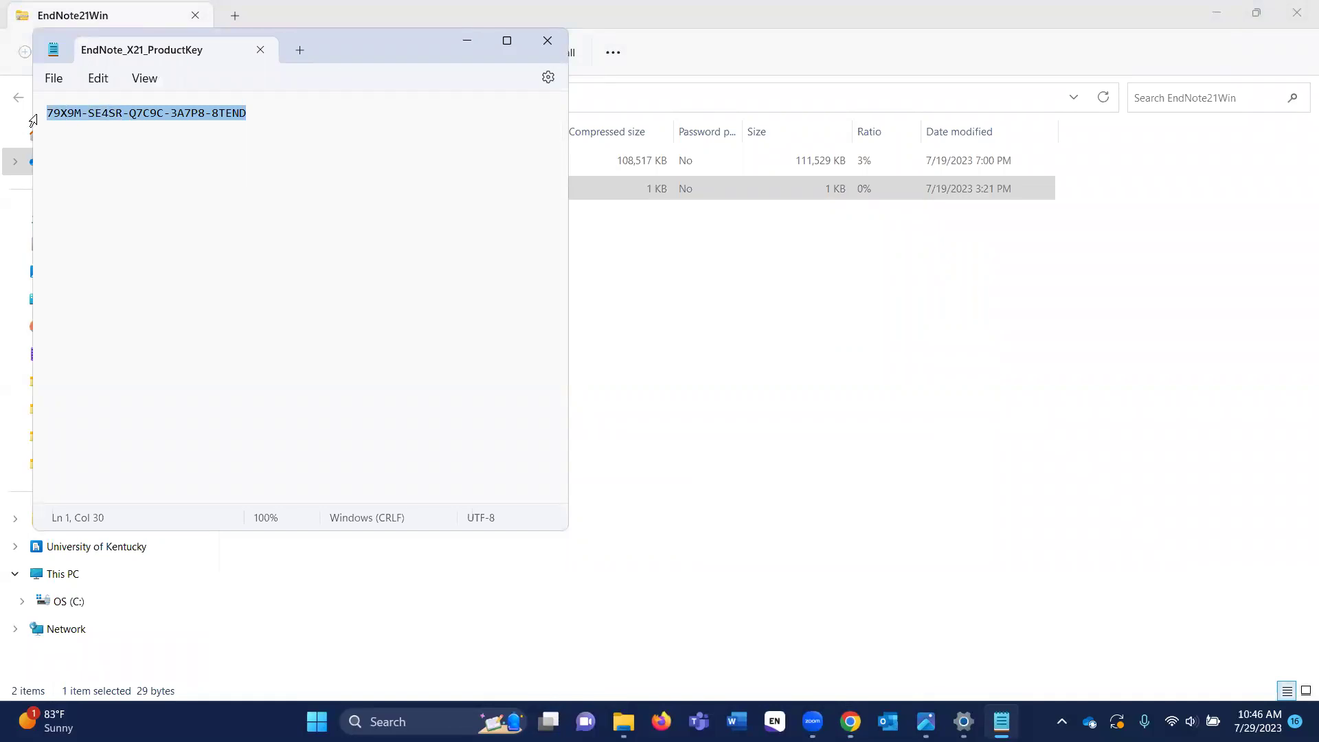
pyautogui.click(174, 113)
pyautogui.moveTo(248, 113); pyautogui.dragTo(36, 122)
pyautogui.moveTo(413, 51); pyautogui.dragTo(424, 126)
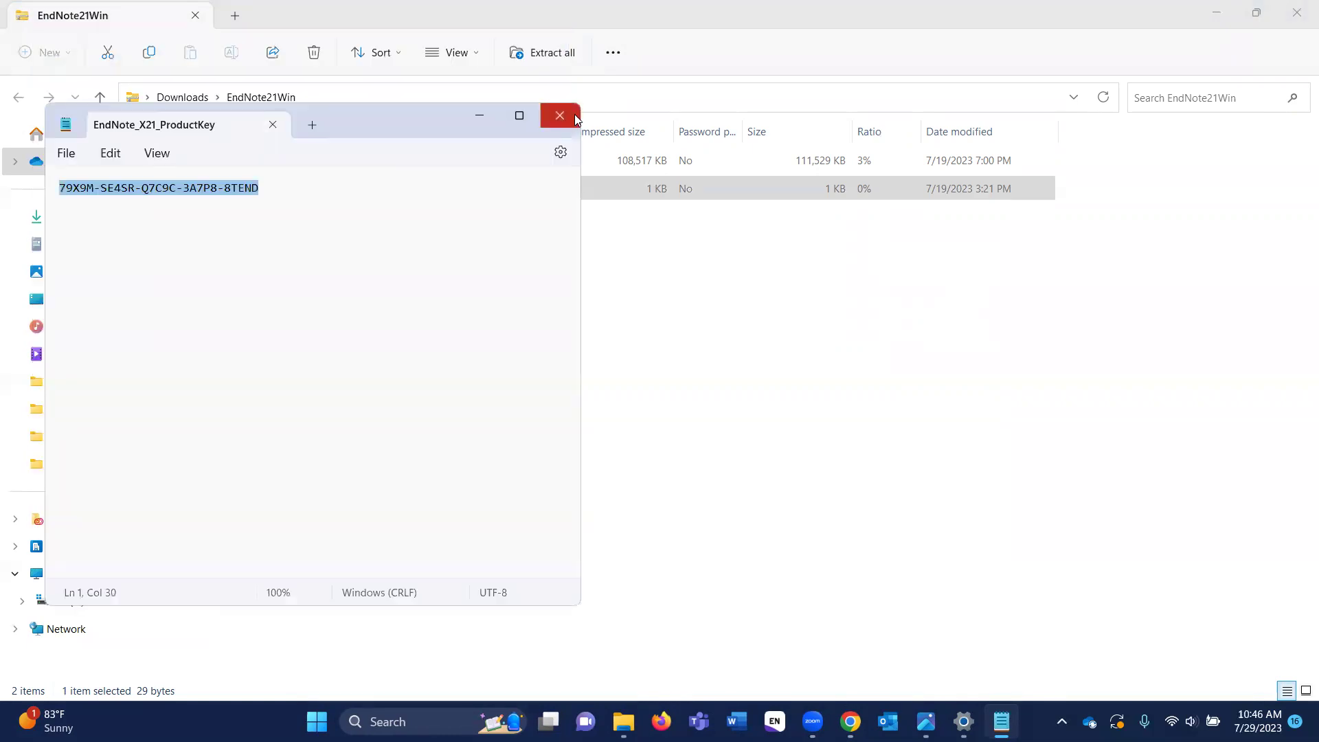
pyautogui.click(564, 116)
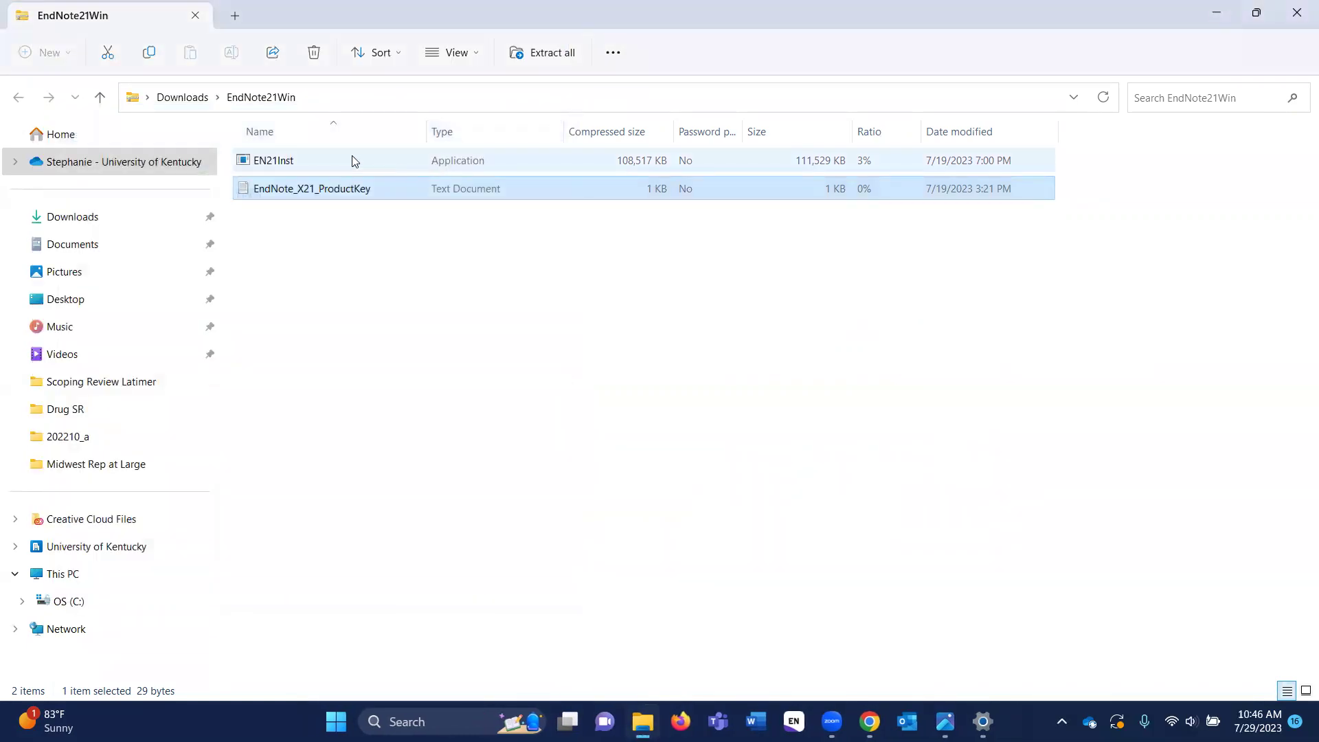
# - Extract the archive into the EndNote21Win folder and run the extracted EN21Inst installer
pyautogui.doubleClick(289, 161)
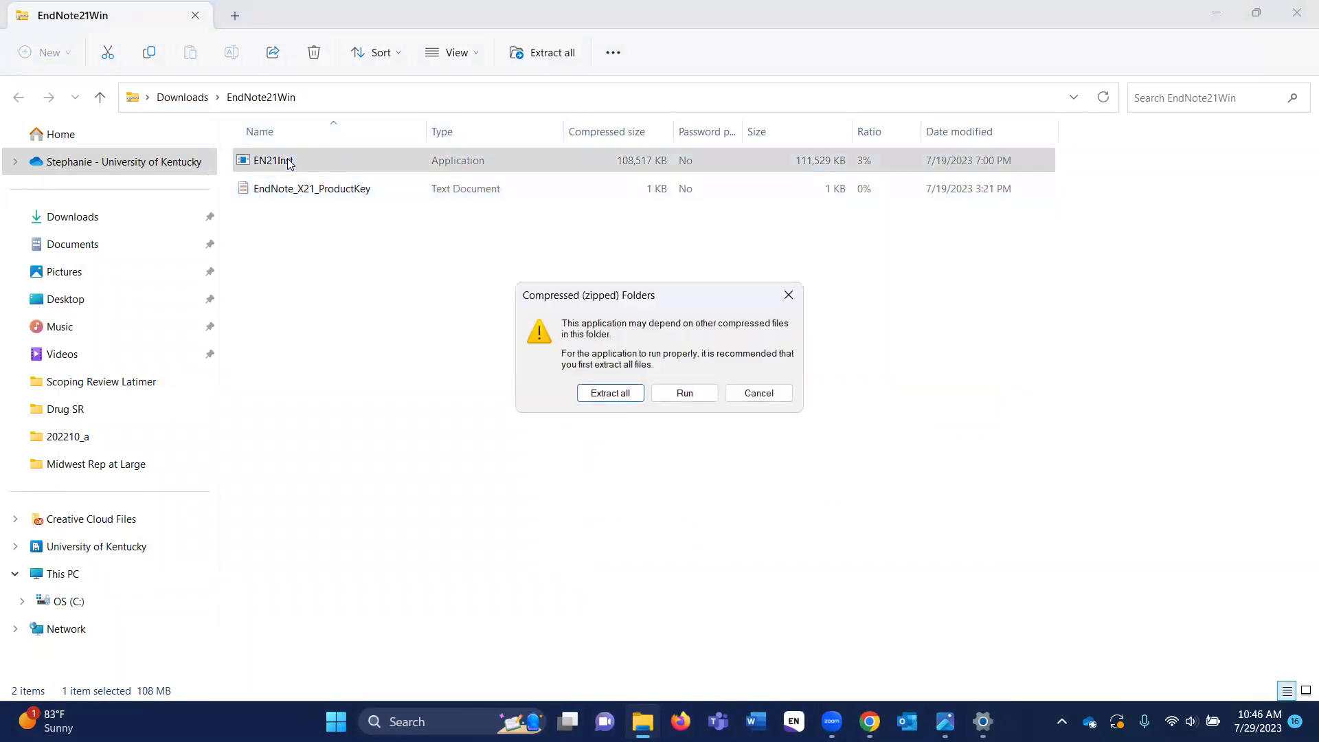
pyautogui.click(622, 395)
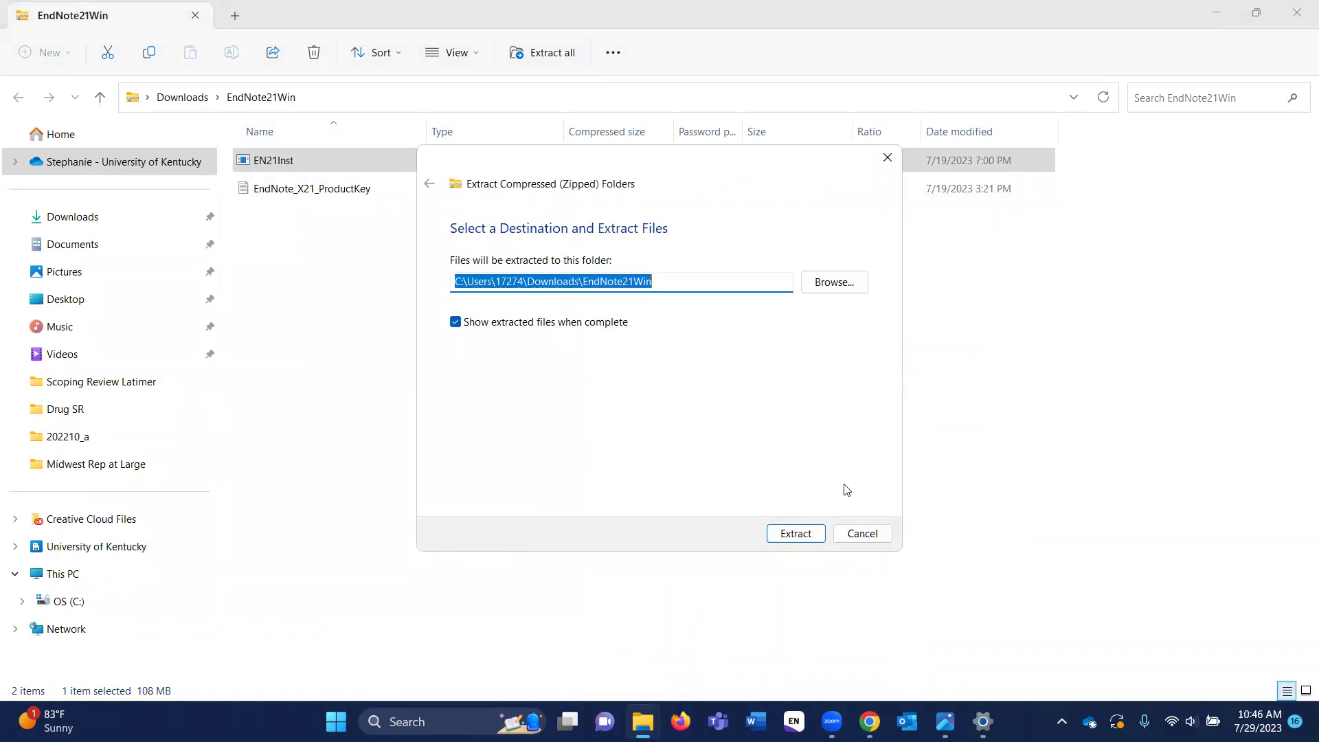
pyautogui.click(799, 539)
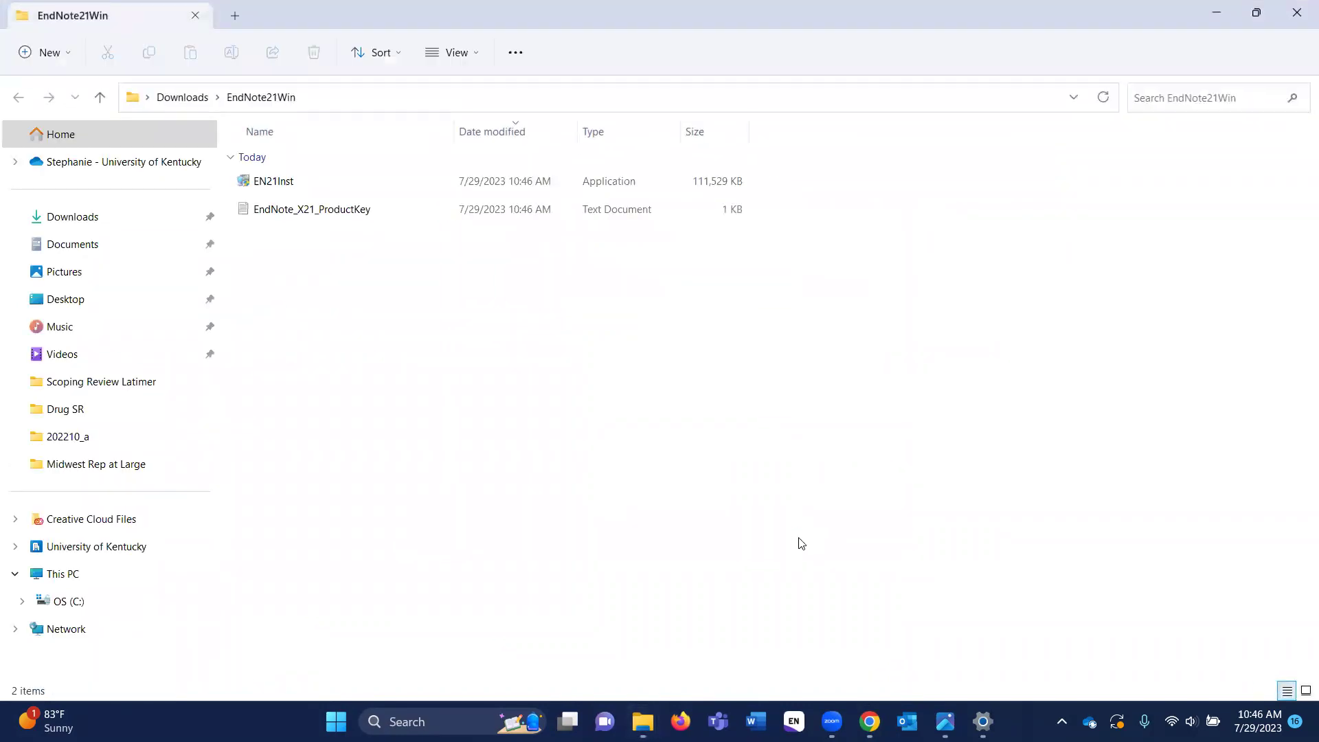
pyautogui.doubleClick(305, 189)
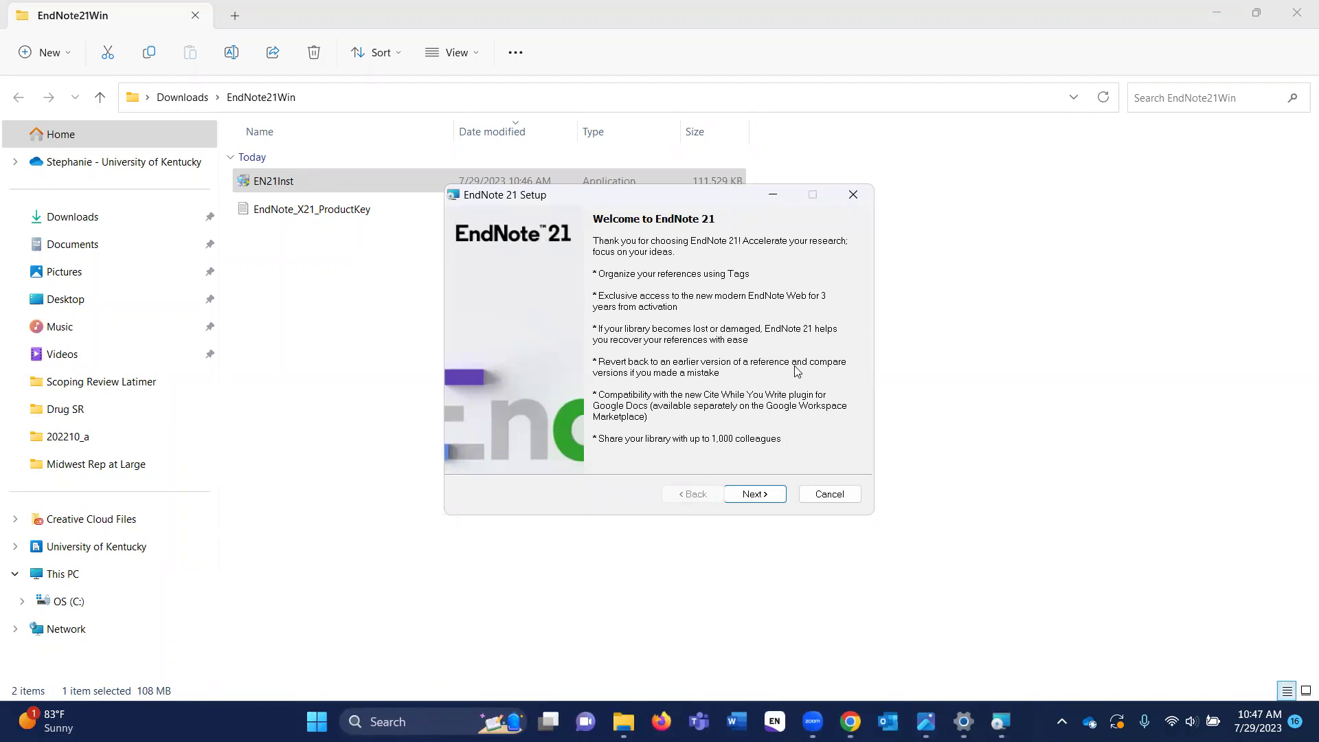
# - Paste the copied product key into EndNote 21 Setup and accept it
pyautogui.click(758, 501)
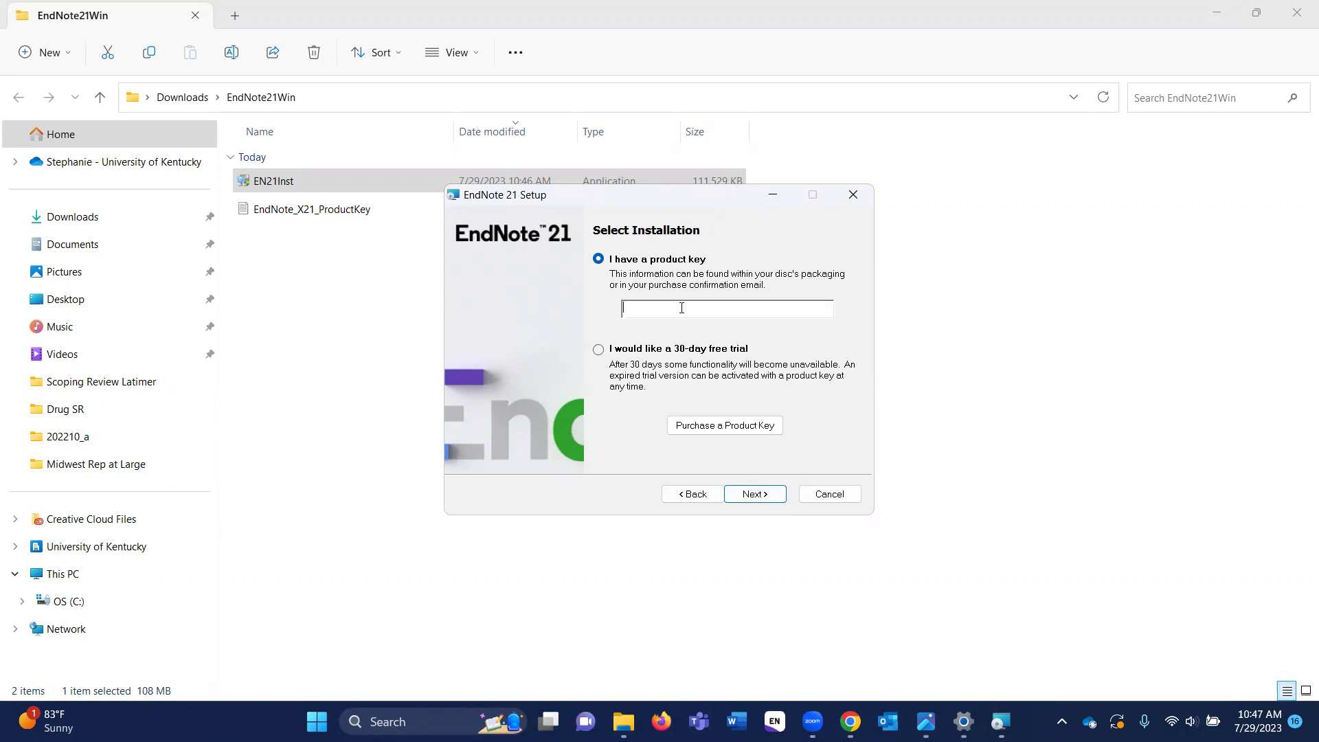
pyautogui.hotkey('ctrl', 'v')
pyautogui.click(755, 494)
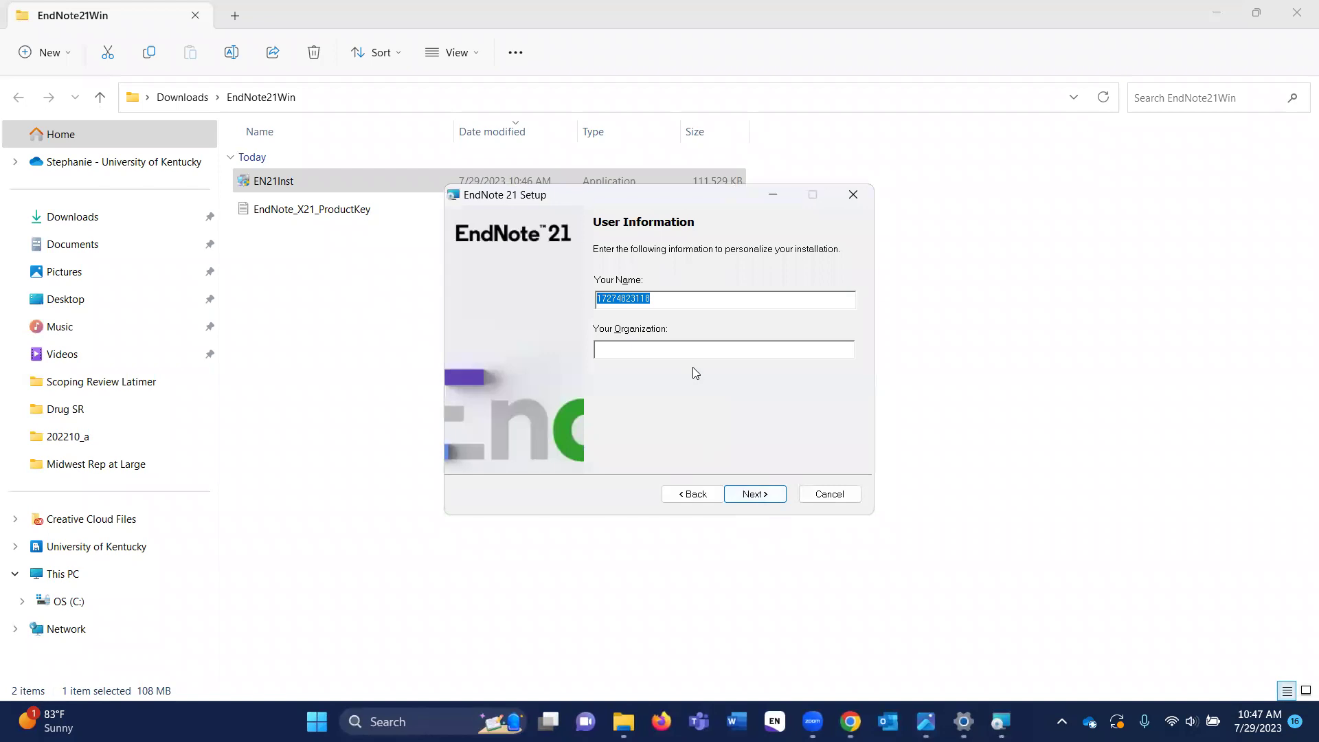
# - Enter the user's name and 'University of Kentucky' as organization, then continue
pyautogui.write('Stephanie Henderson')
pyautogui.press('Tab')
pyautogui.write('University ')
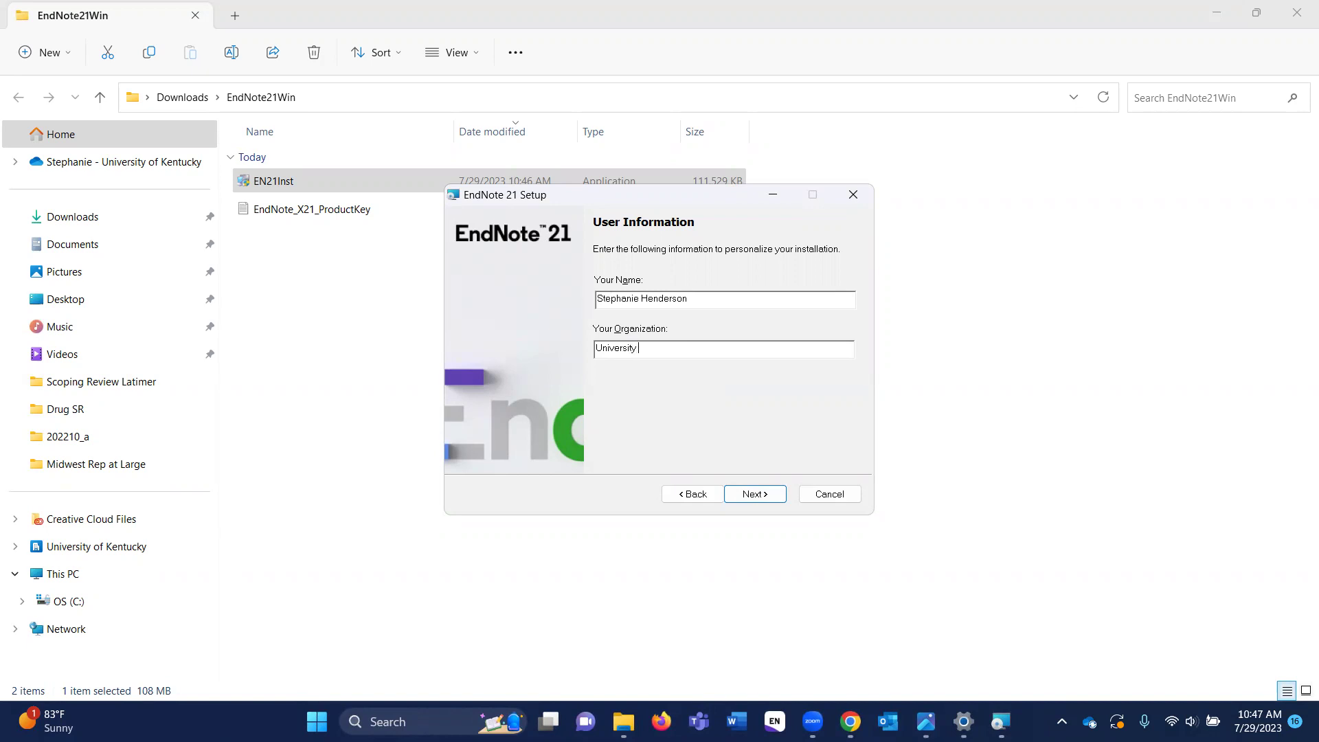
pyautogui.write('of Kentucky')
pyautogui.click(775, 492)
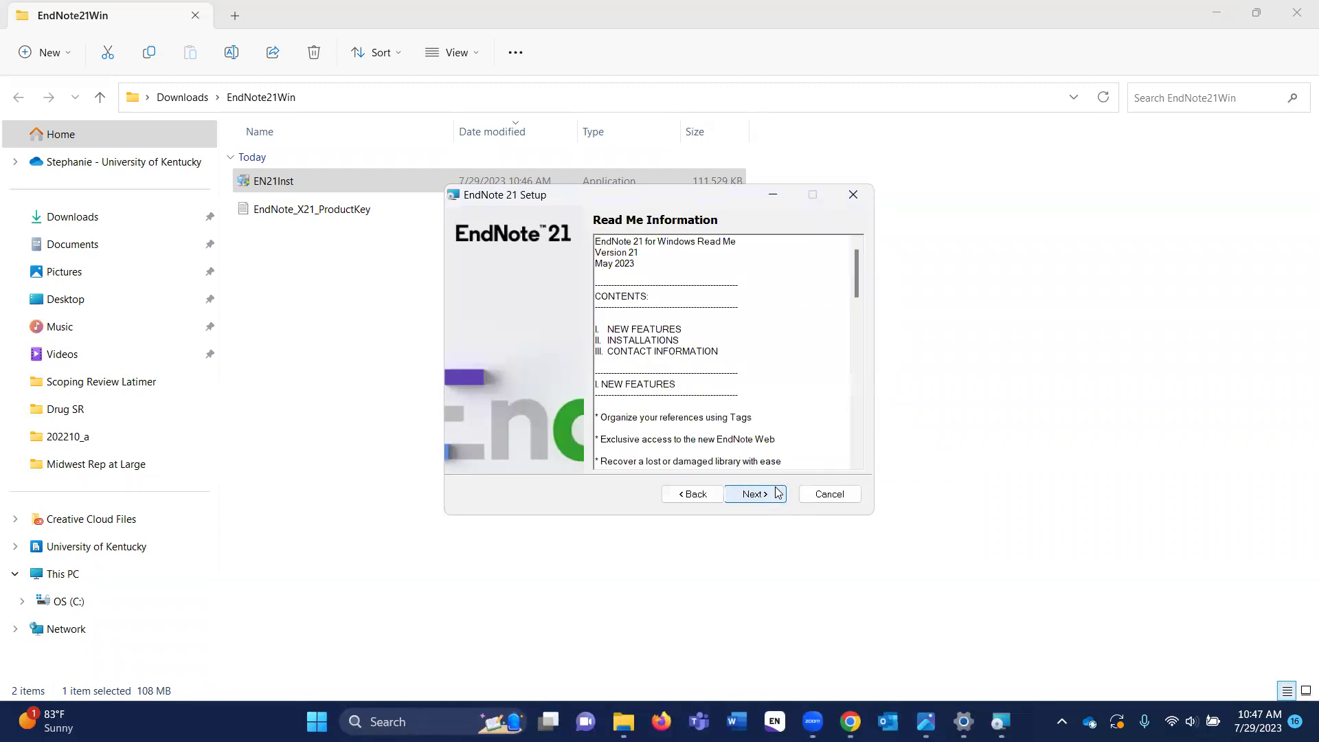
# - Accept the licence, keep the Typical installation, install EndNote 21 and close the finished installer
pyautogui.scroll(-15, 781, 459)
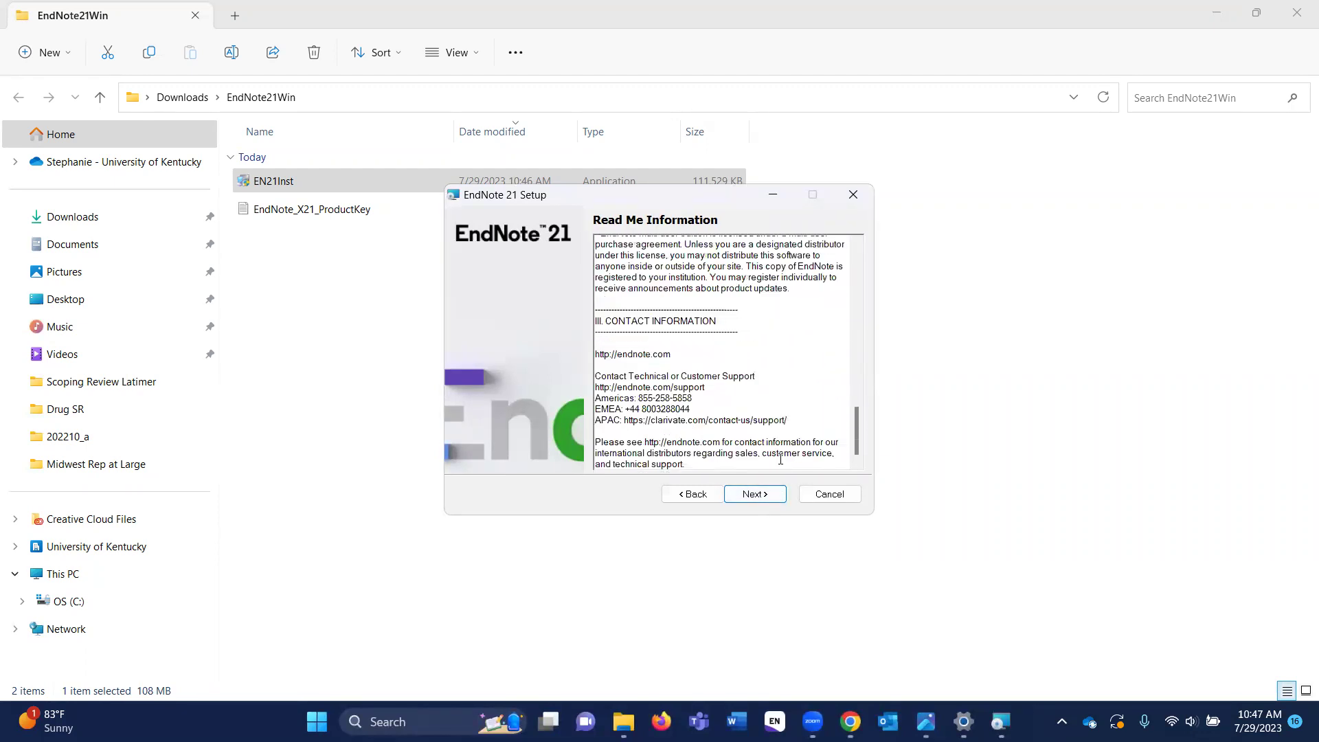
pyautogui.click(759, 495)
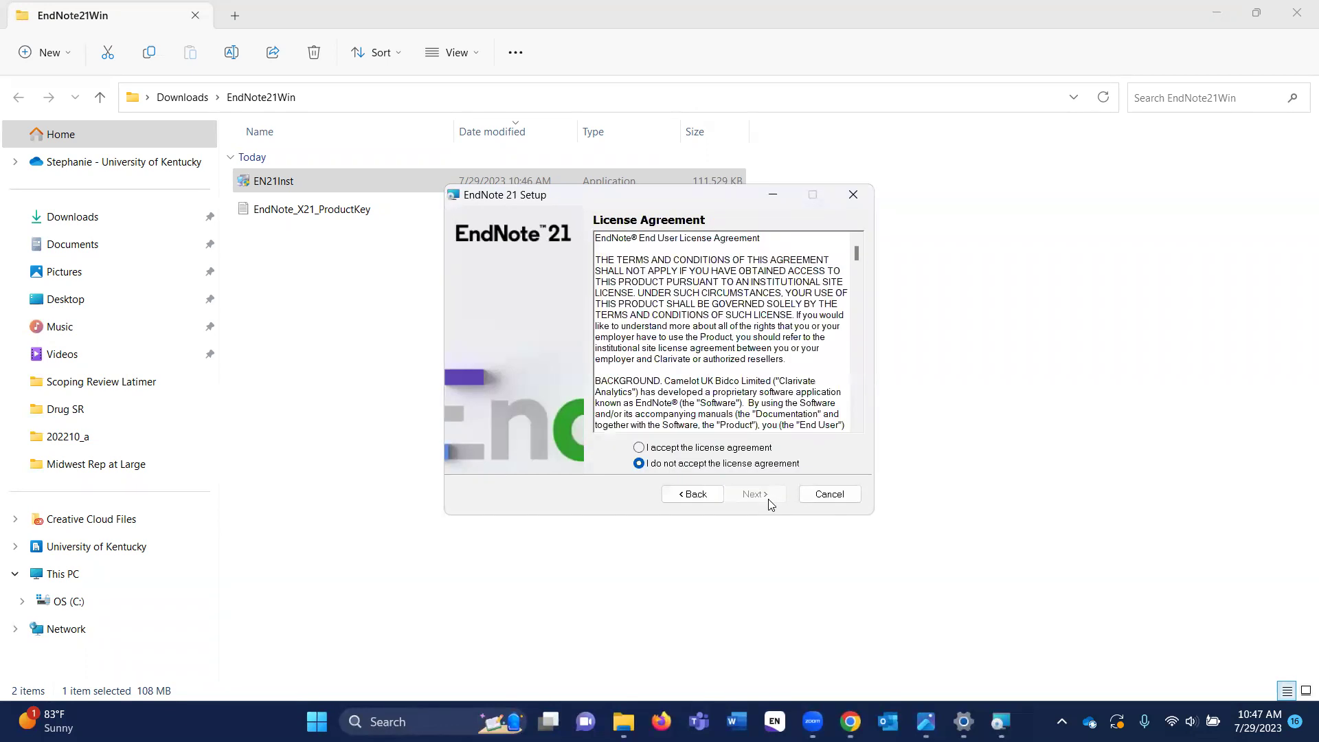
pyautogui.click(667, 452)
pyautogui.click(765, 497)
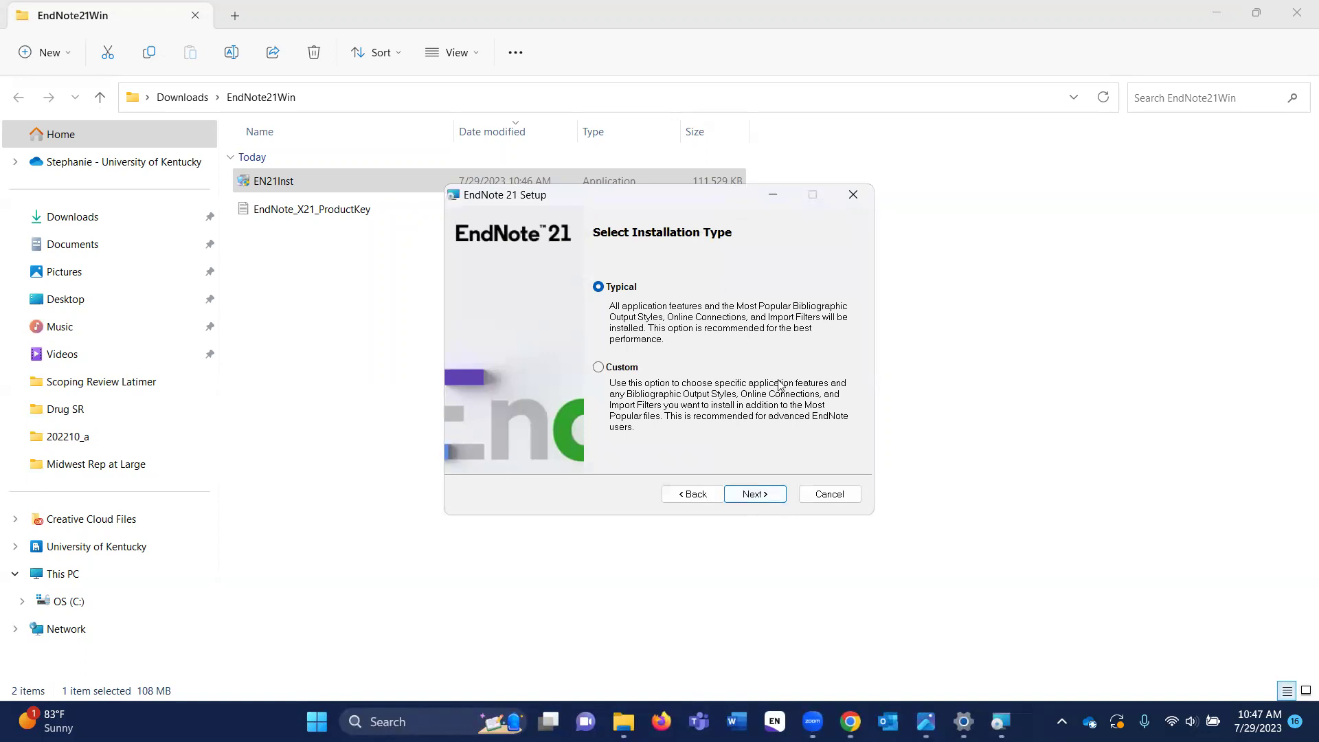
pyautogui.click(754, 495)
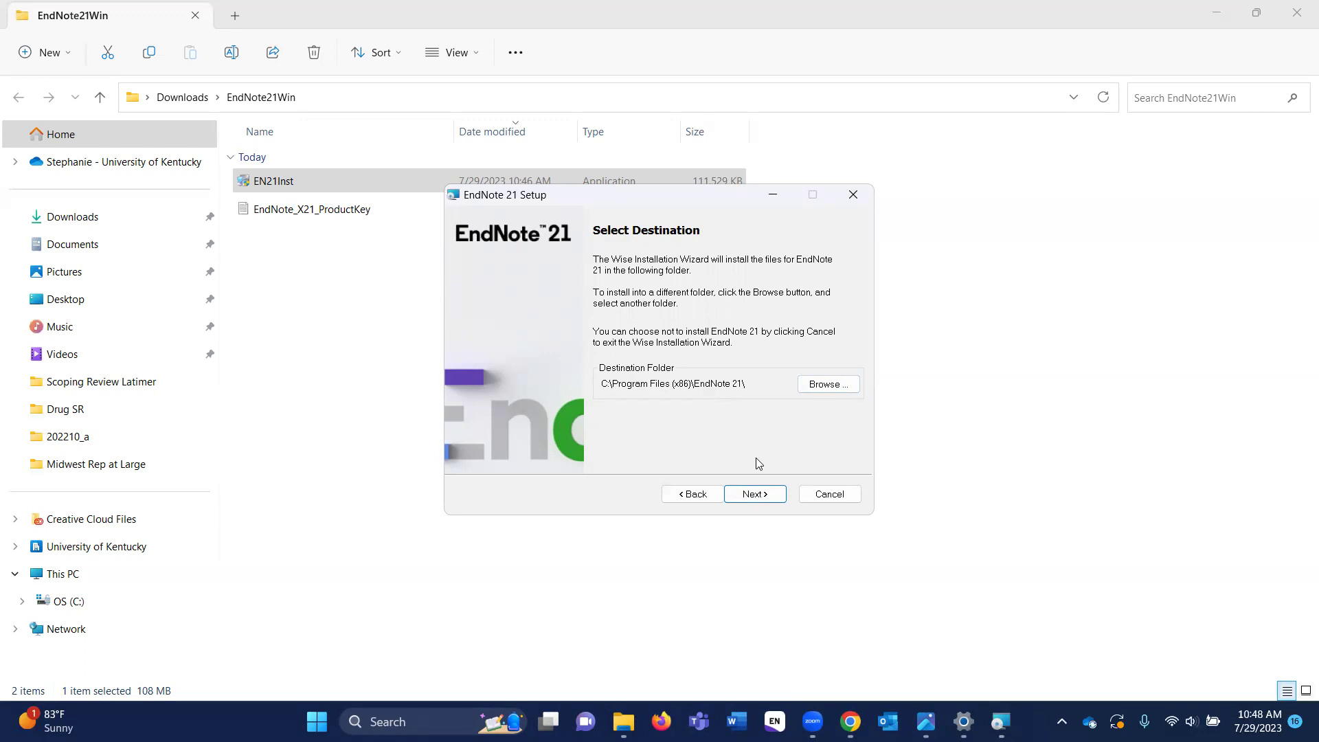
pyautogui.click(755, 494)
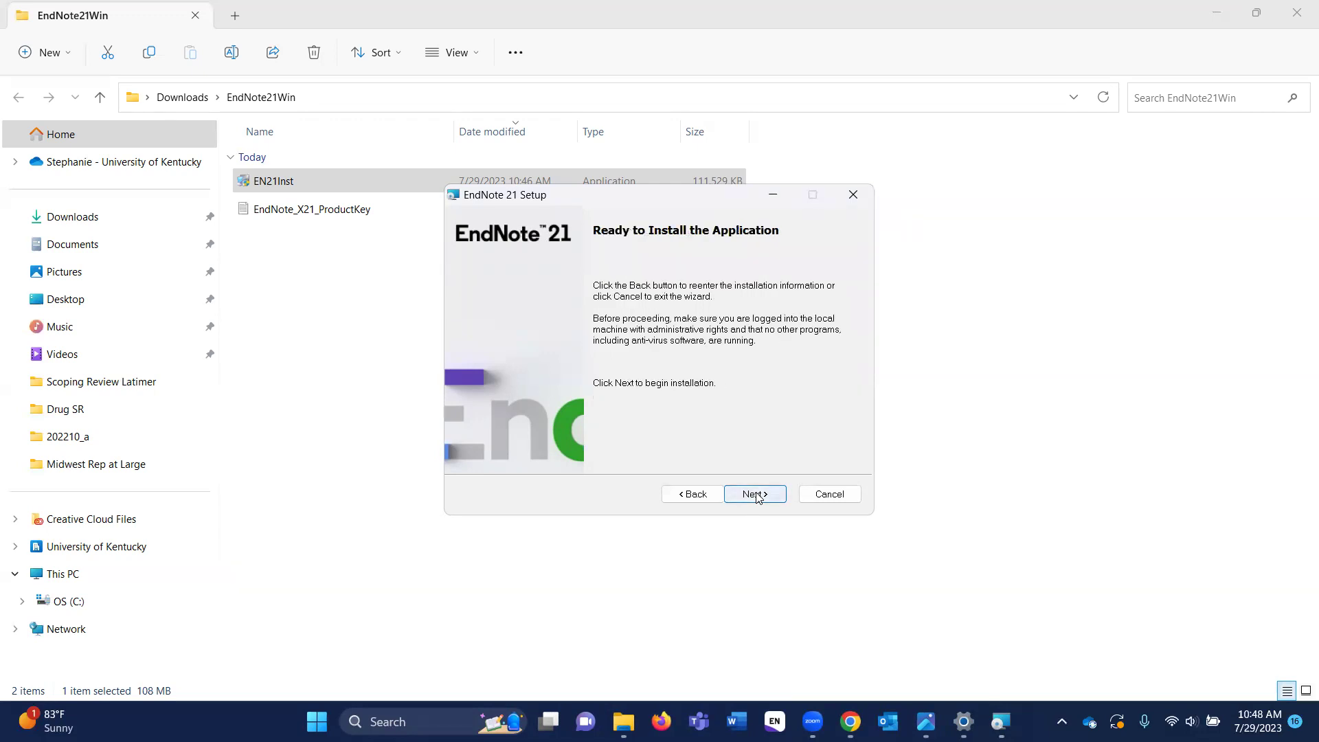
pyautogui.click(755, 495)
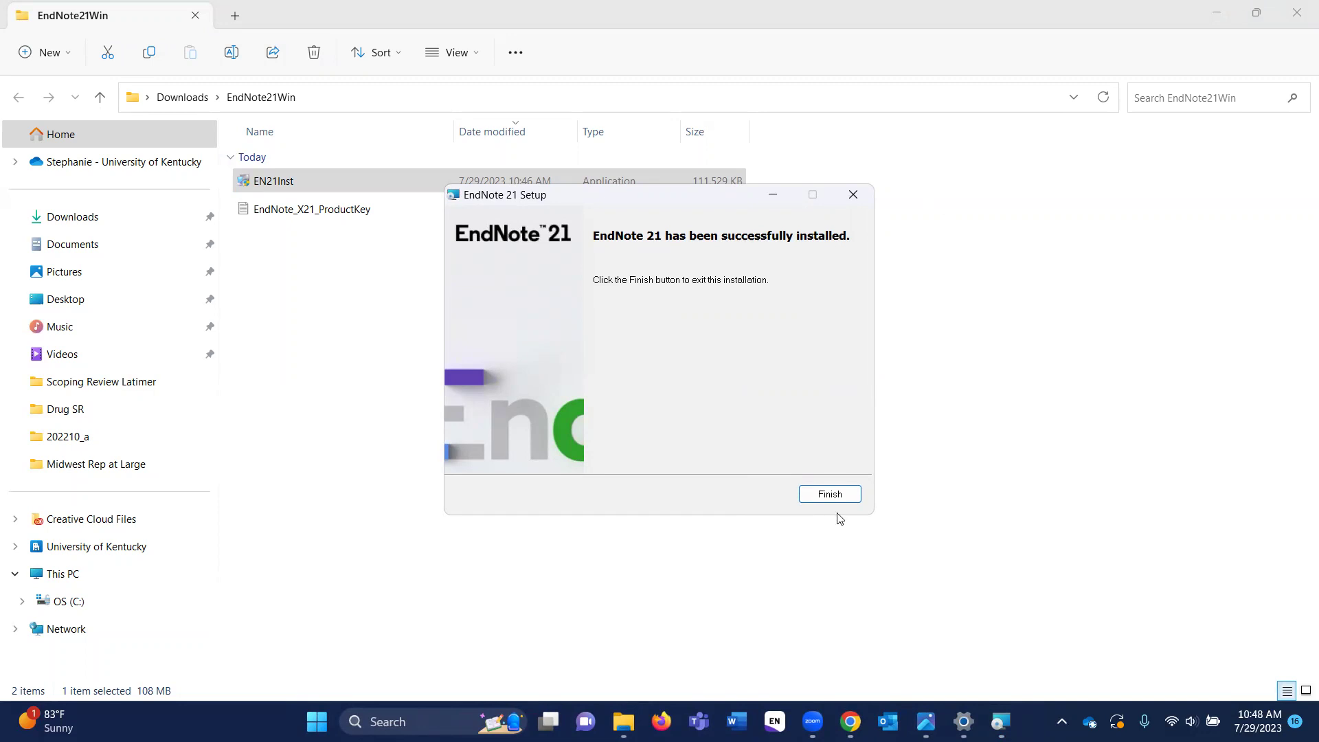
pyautogui.click(830, 495)
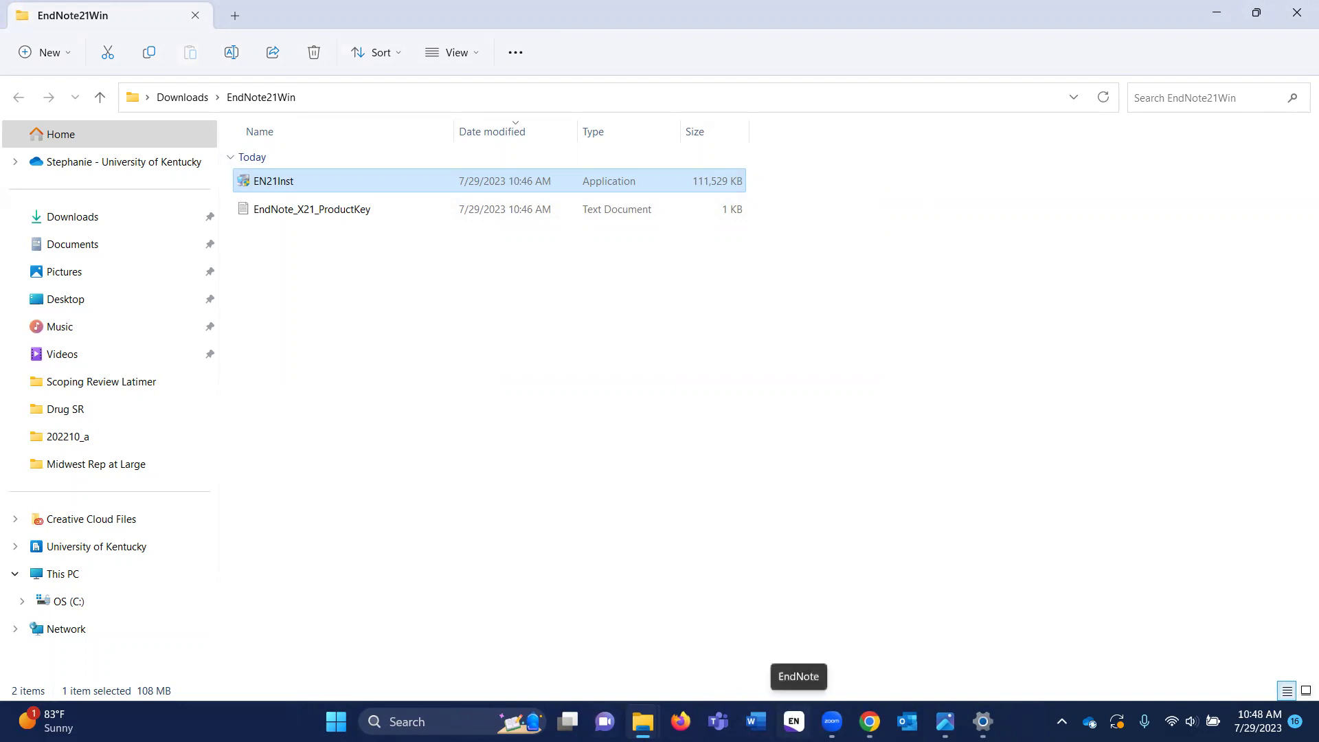
# - Launch EndNote via Windows search after the pinned shortcut fails, then accept the 21.0.1 update
pyautogui.click(794, 721)
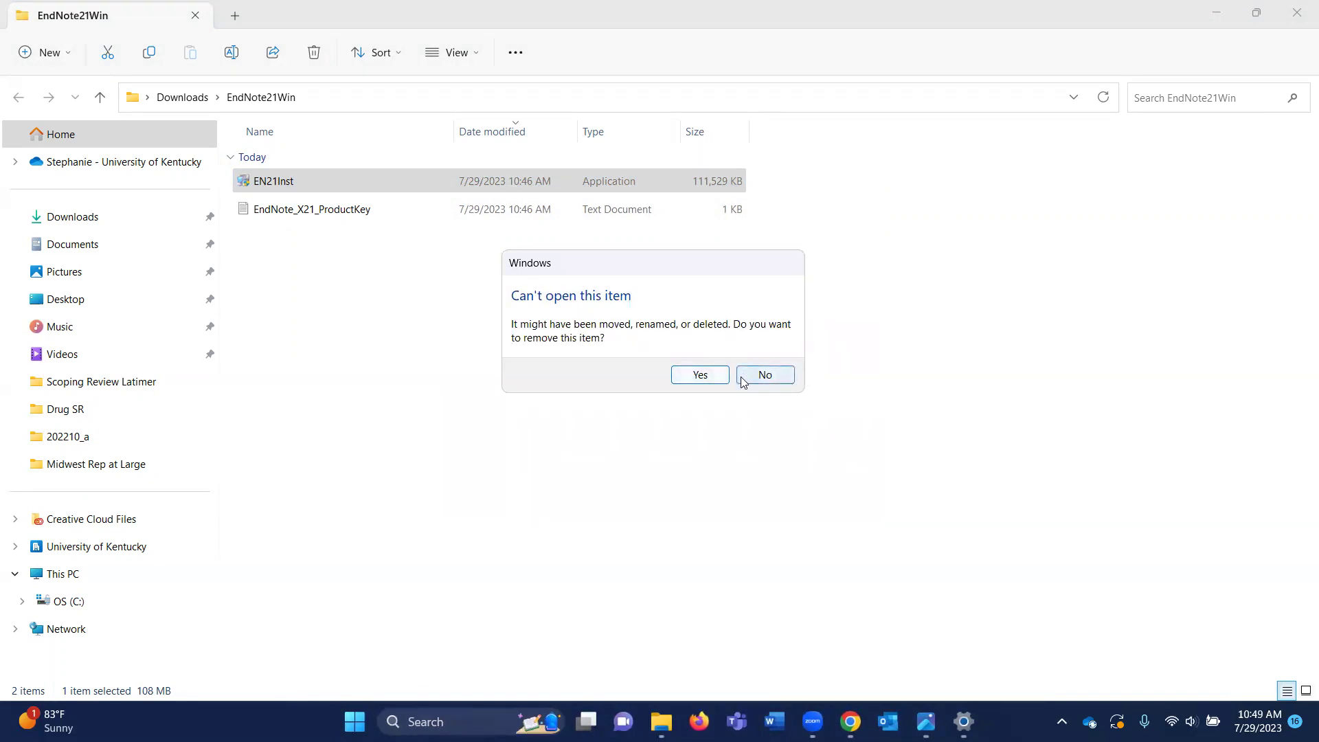
pyautogui.click(771, 375)
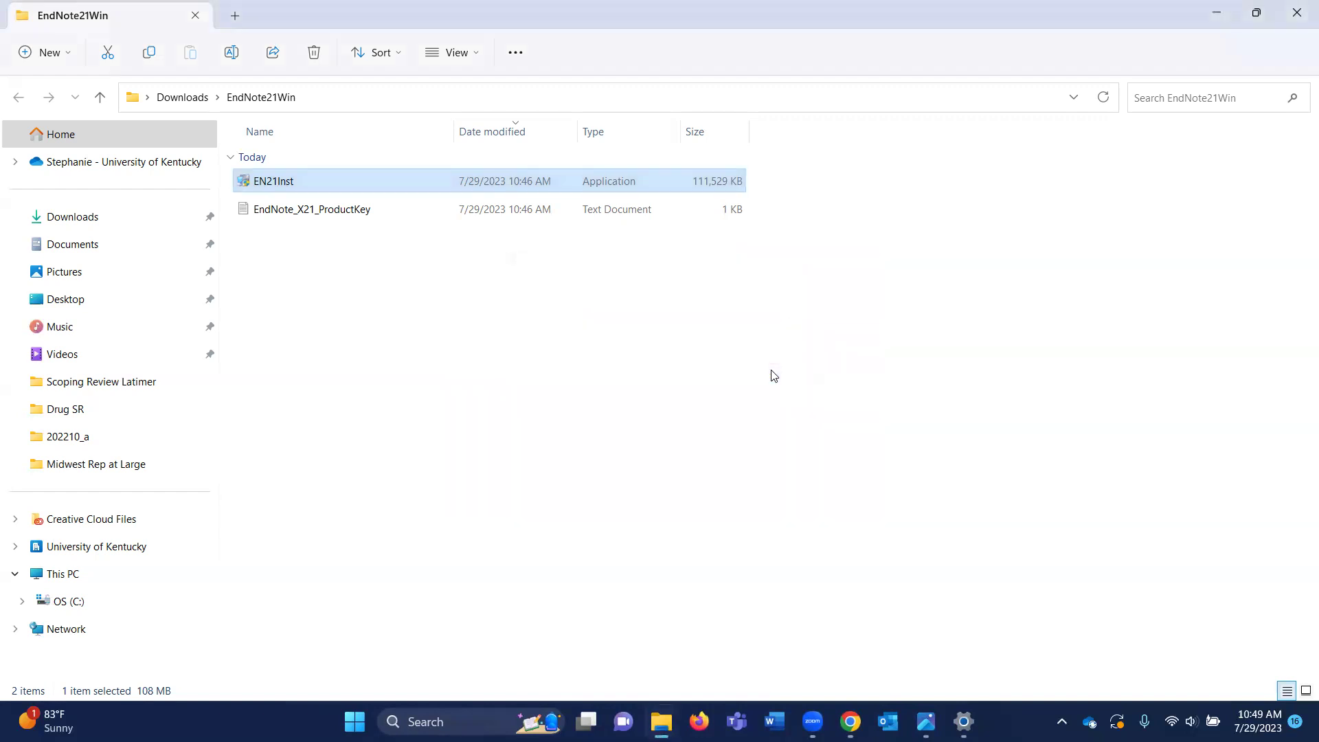
pyautogui.click(418, 715)
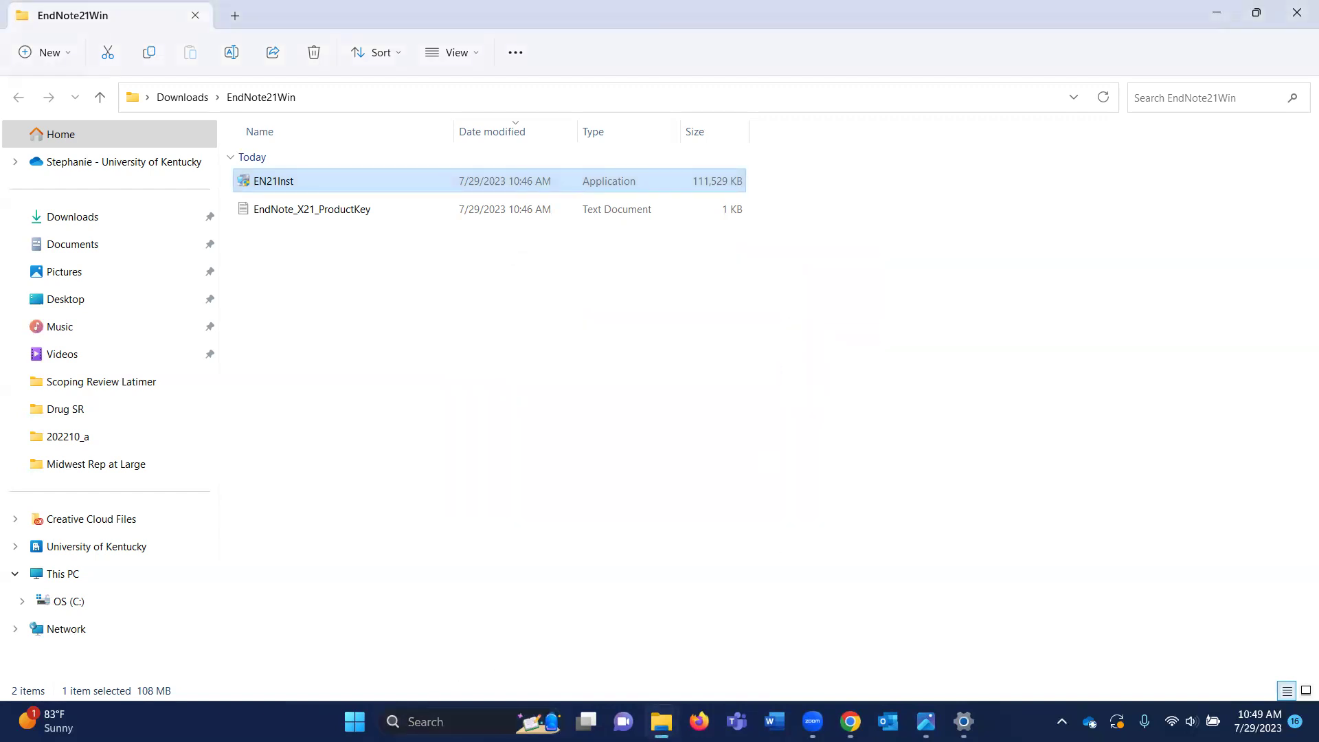
pyautogui.write('endNote')
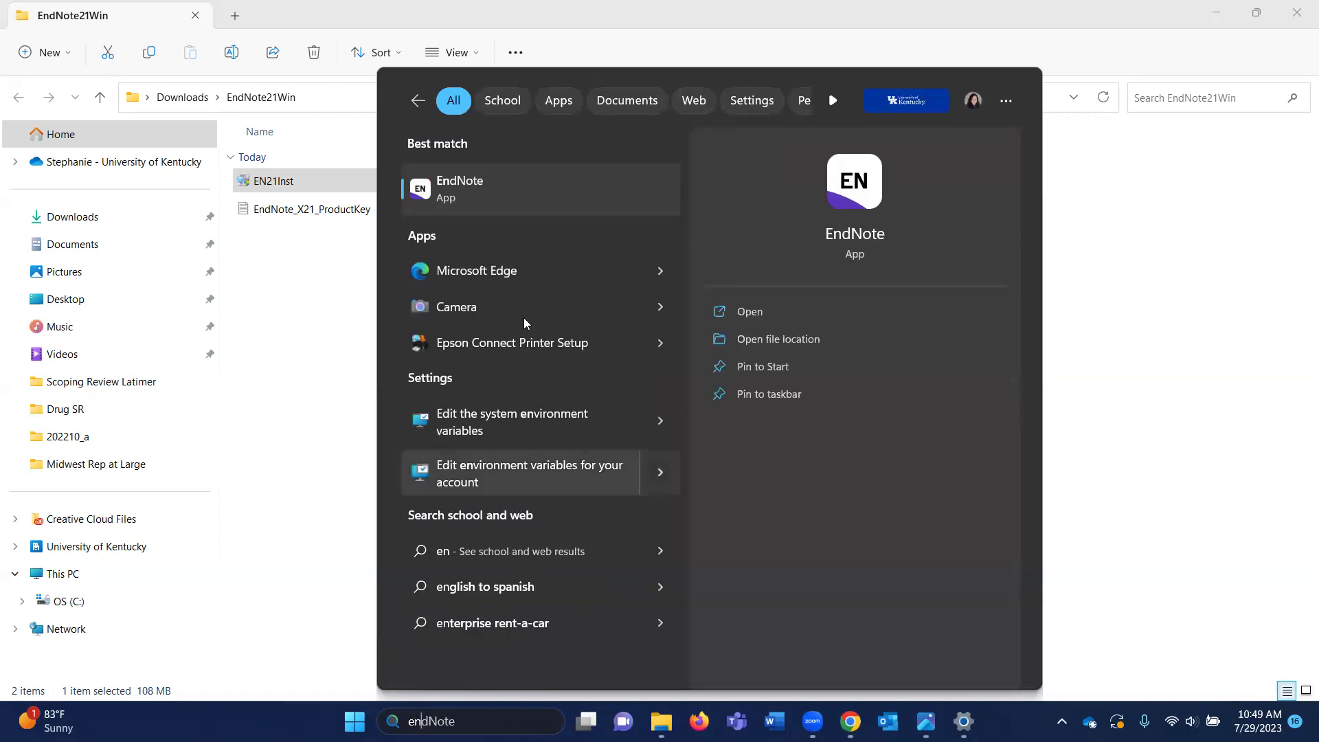
pyautogui.click(544, 198)
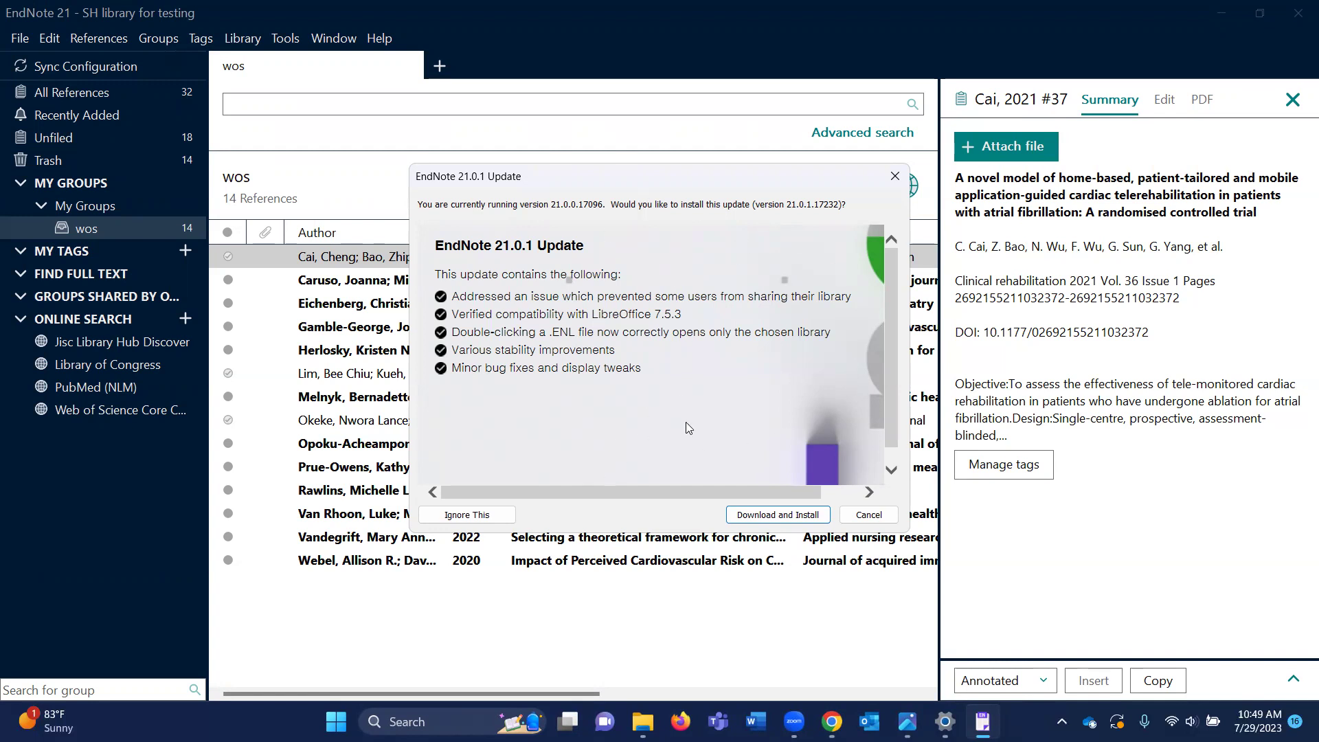
pyautogui.click(793, 517)
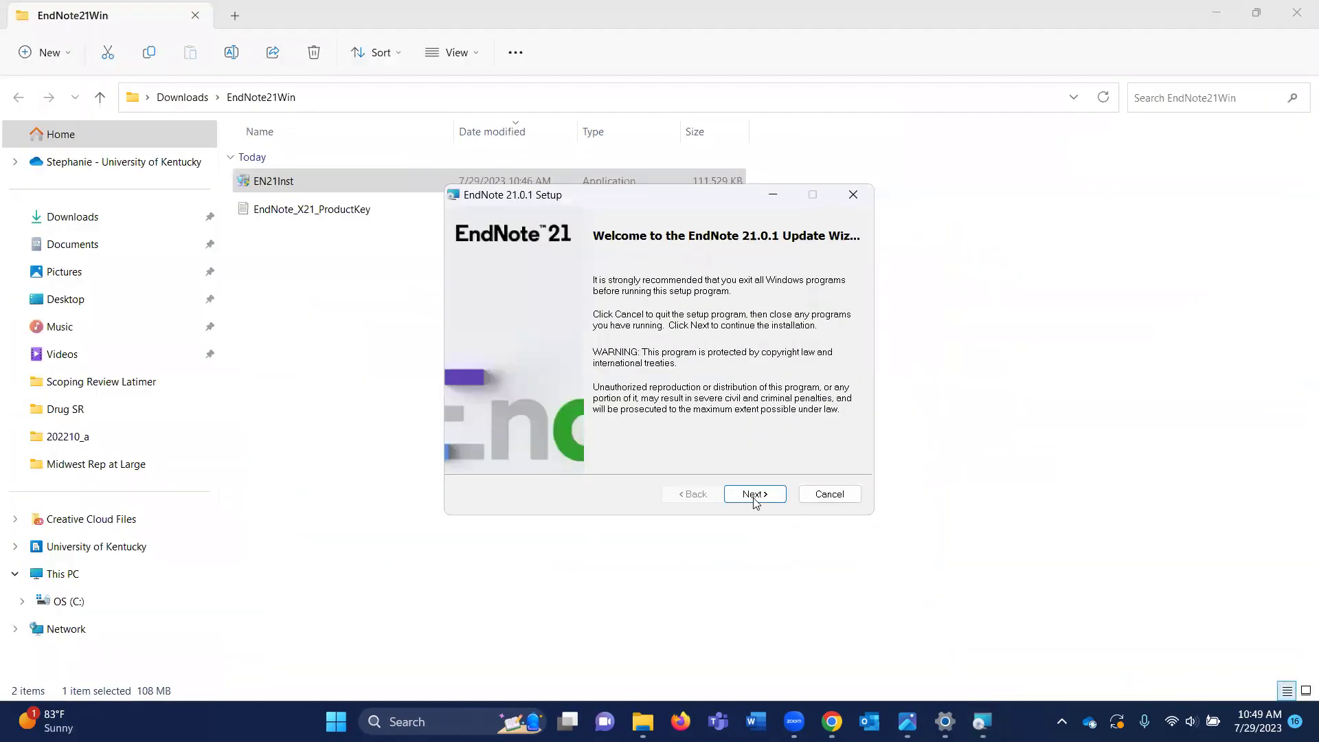
# - Run the EndNote 21.0.1 update wizard to completion and close it
pyautogui.click(753, 495)
pyautogui.click(755, 495)
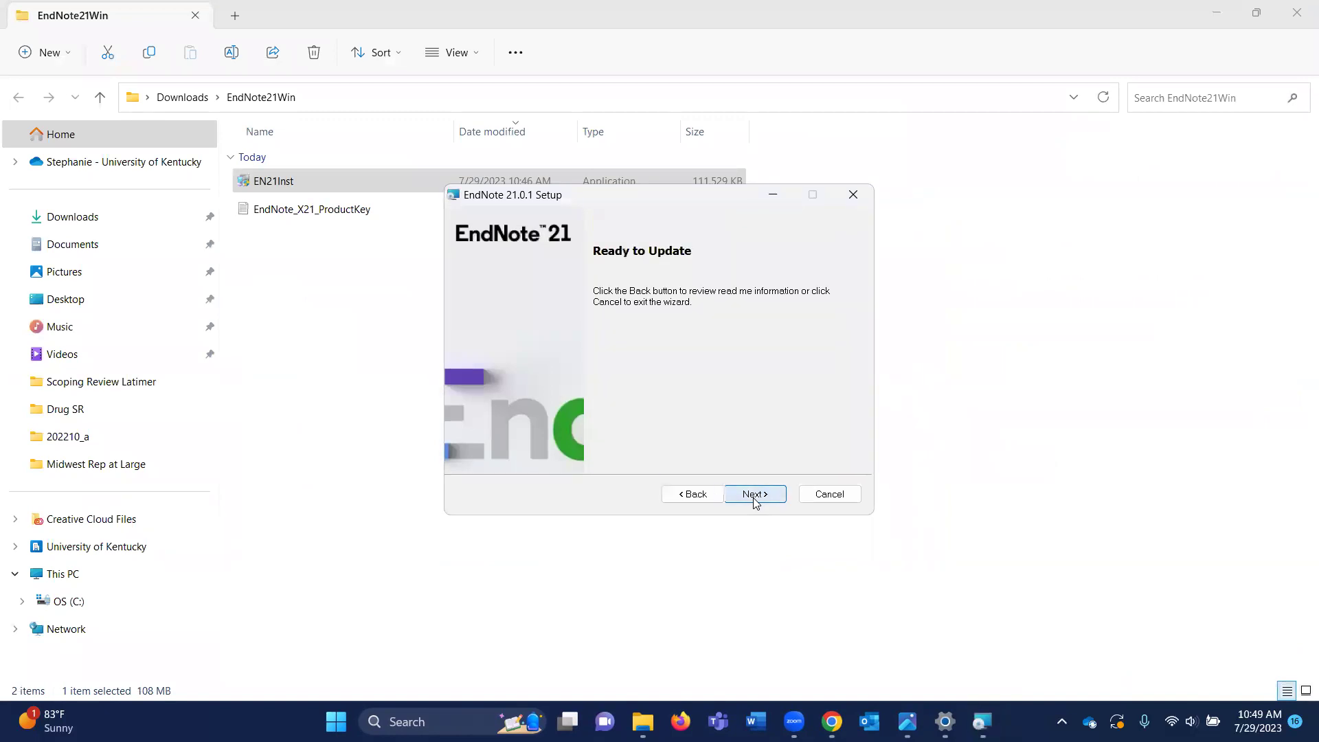
pyautogui.click(755, 494)
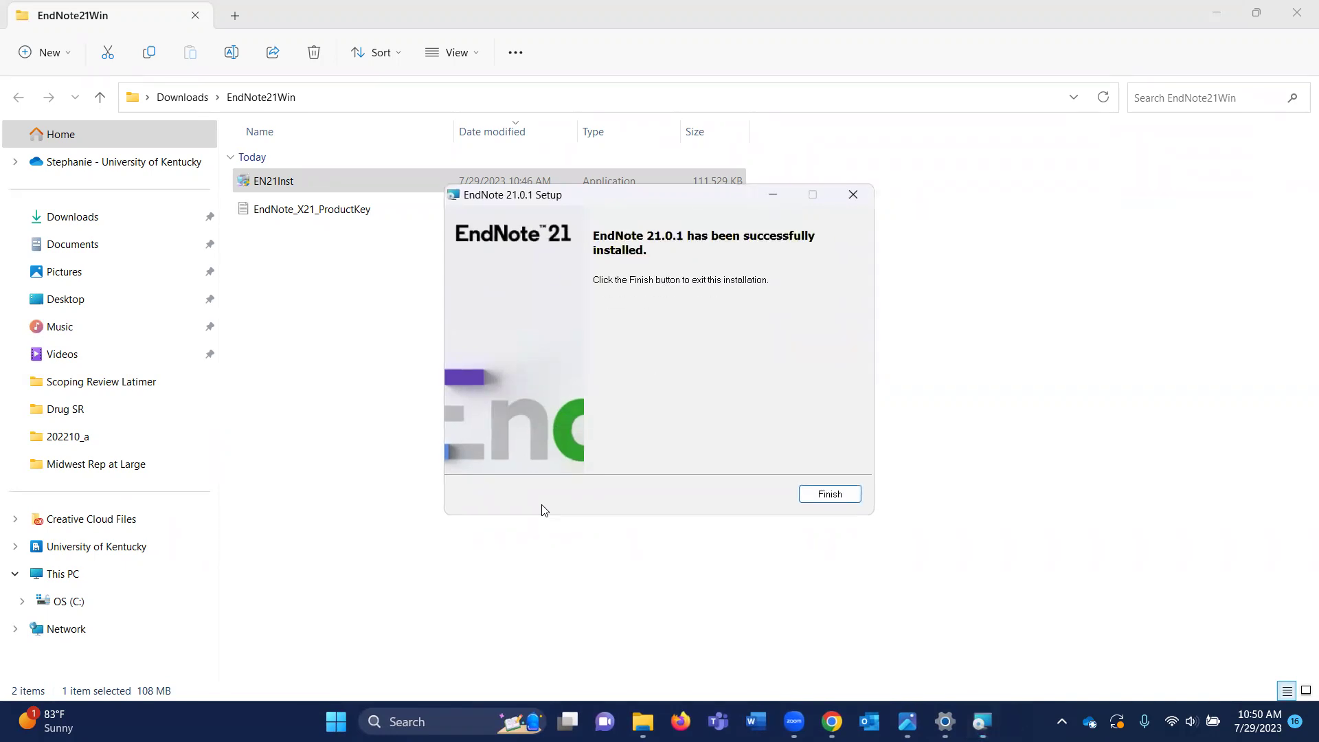
pyautogui.click(844, 494)
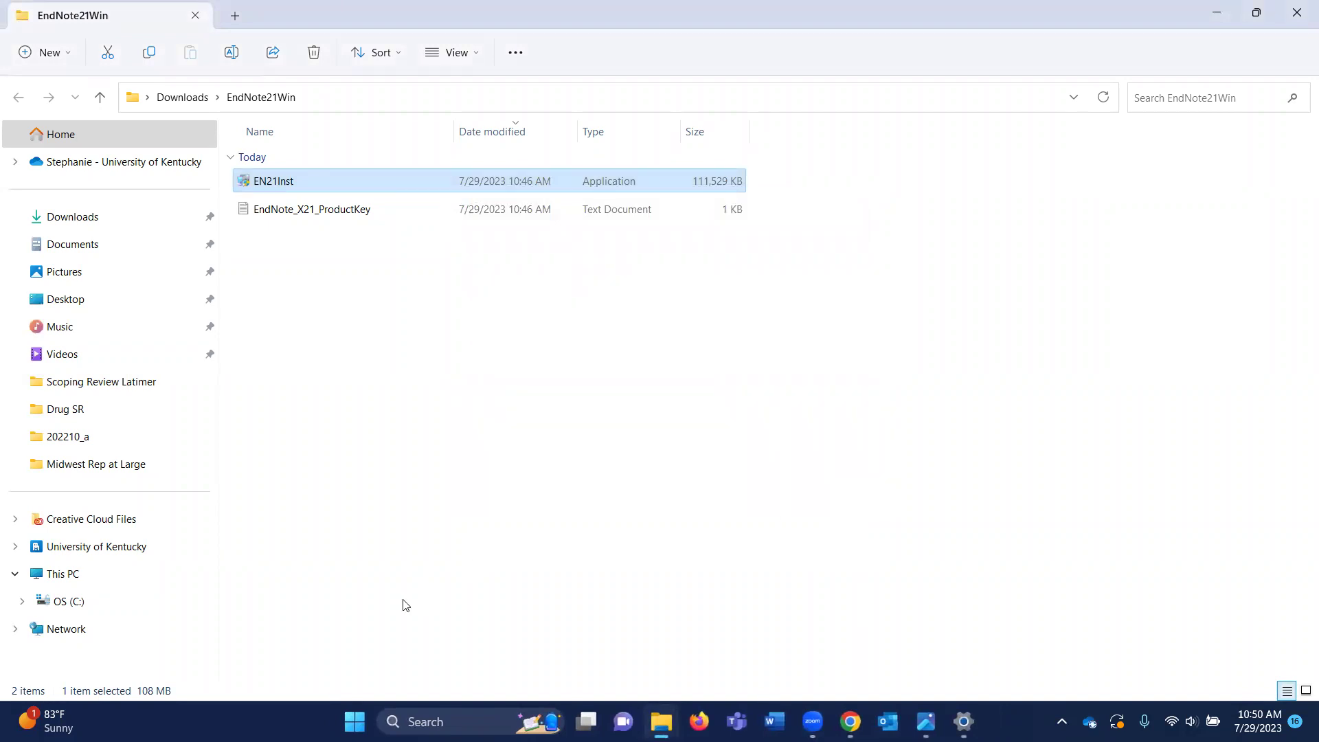
# - Relaunch EndNote from recent apps, ignore the Cite While You Write announcement, and close the library
pyautogui.click(393, 721)
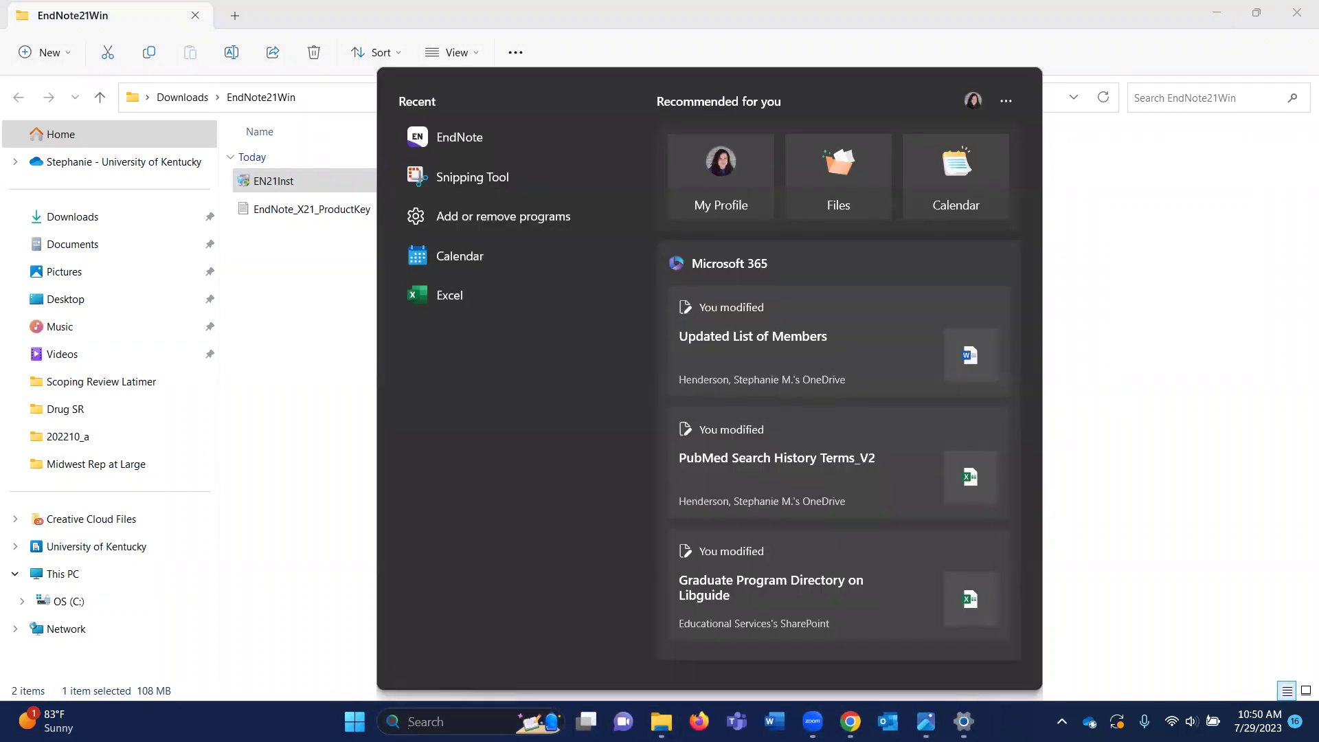
pyautogui.click(465, 138)
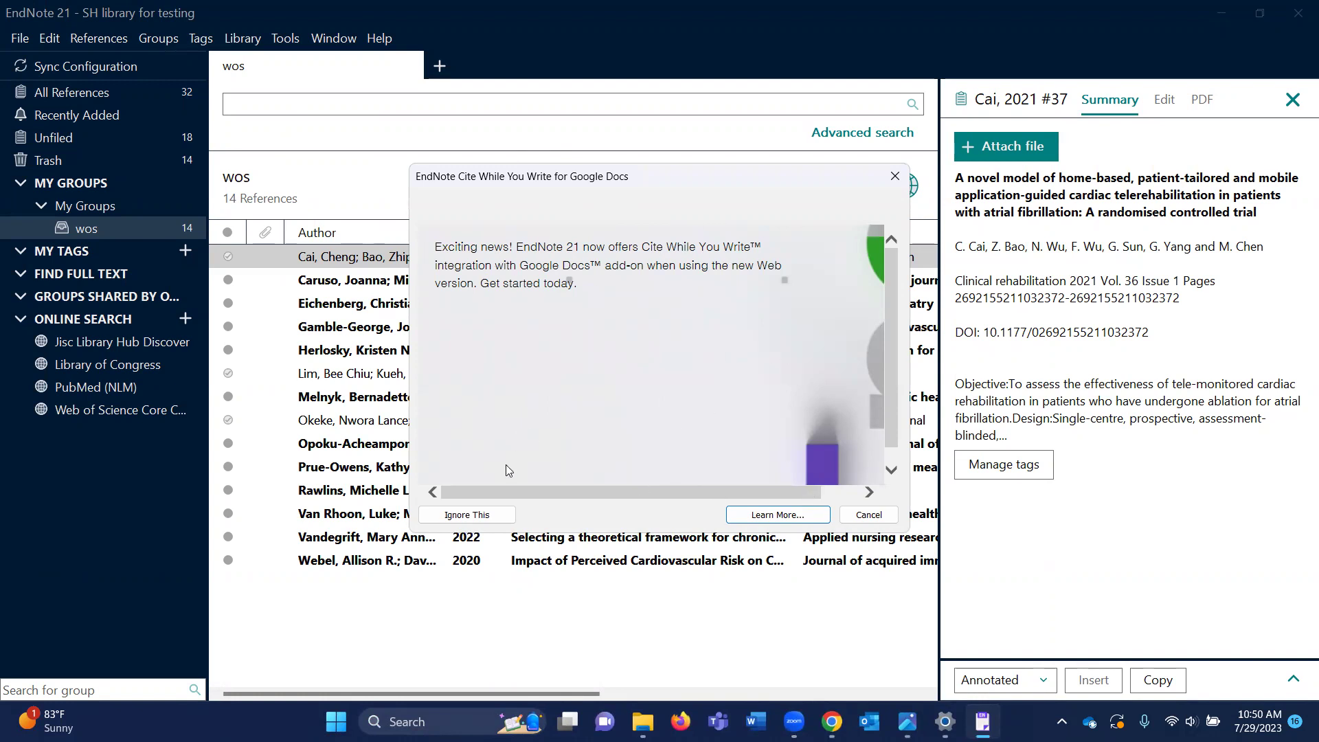
pyautogui.click(467, 515)
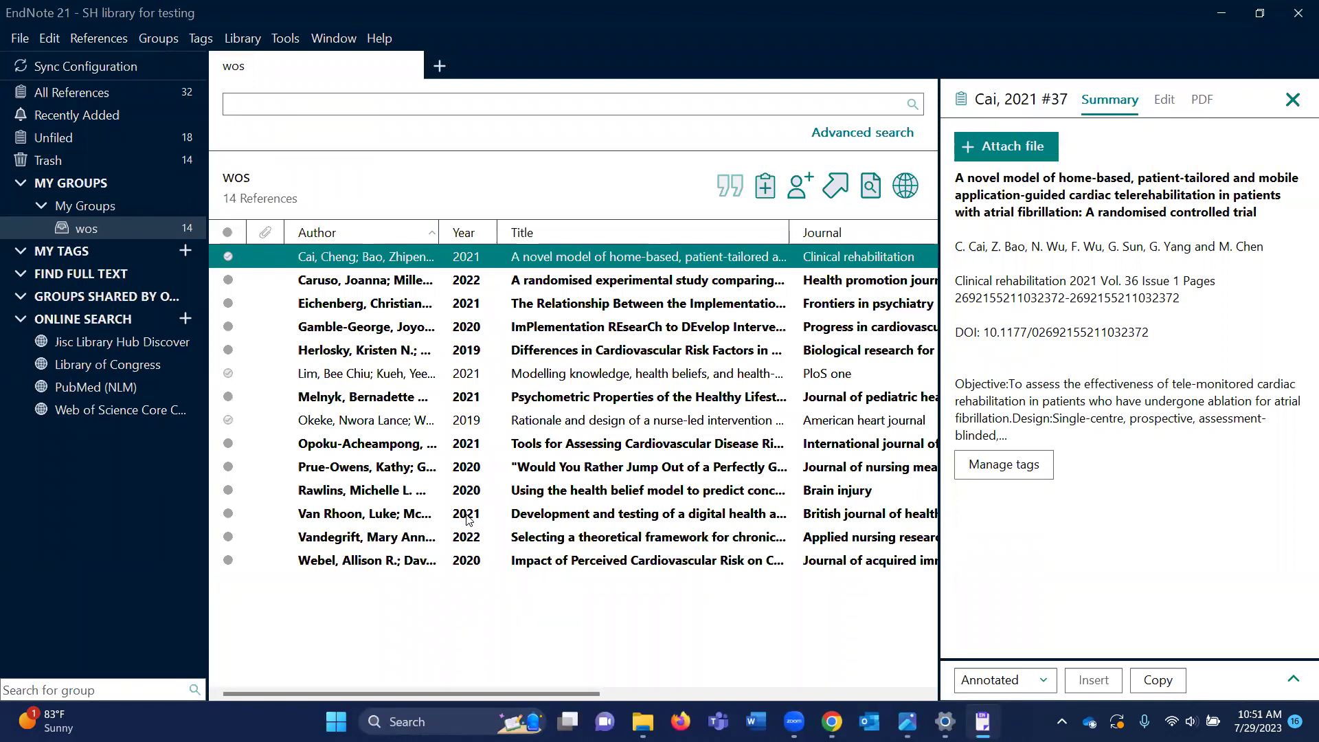
pyautogui.click(20, 40)
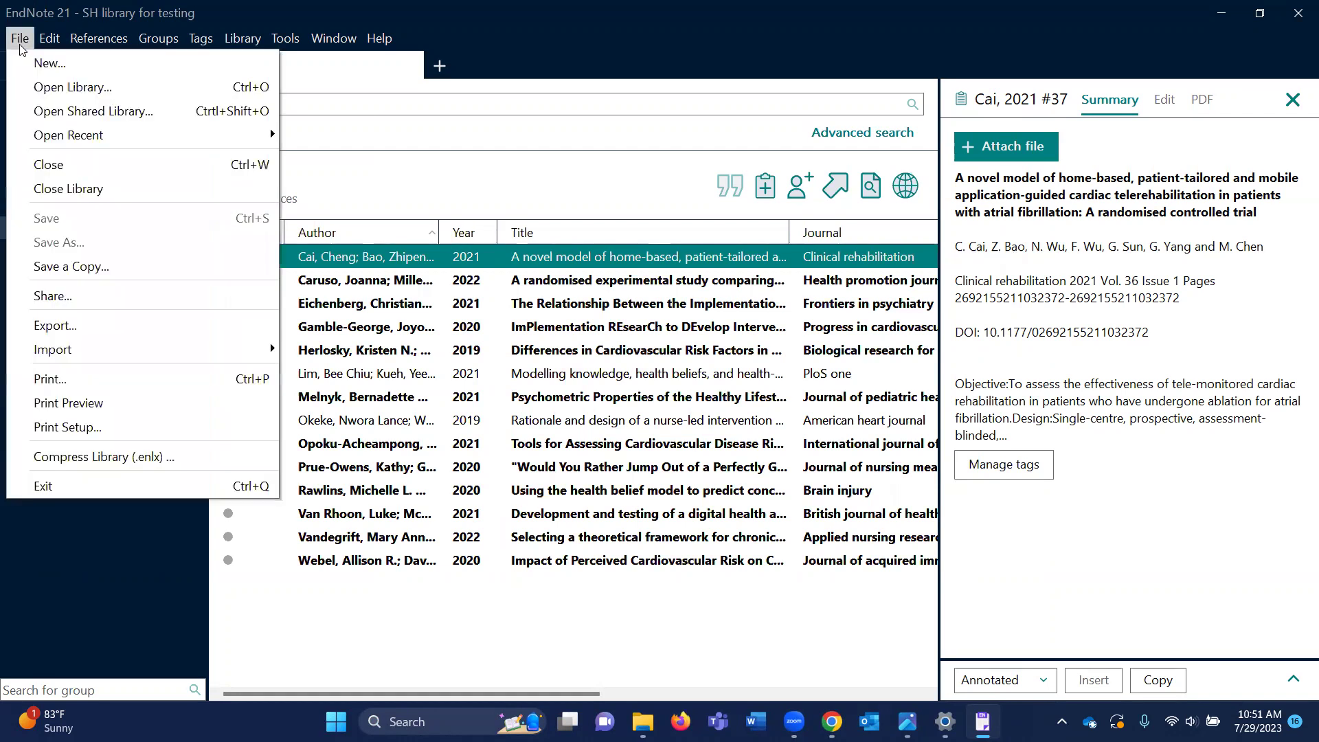
pyautogui.click(87, 186)
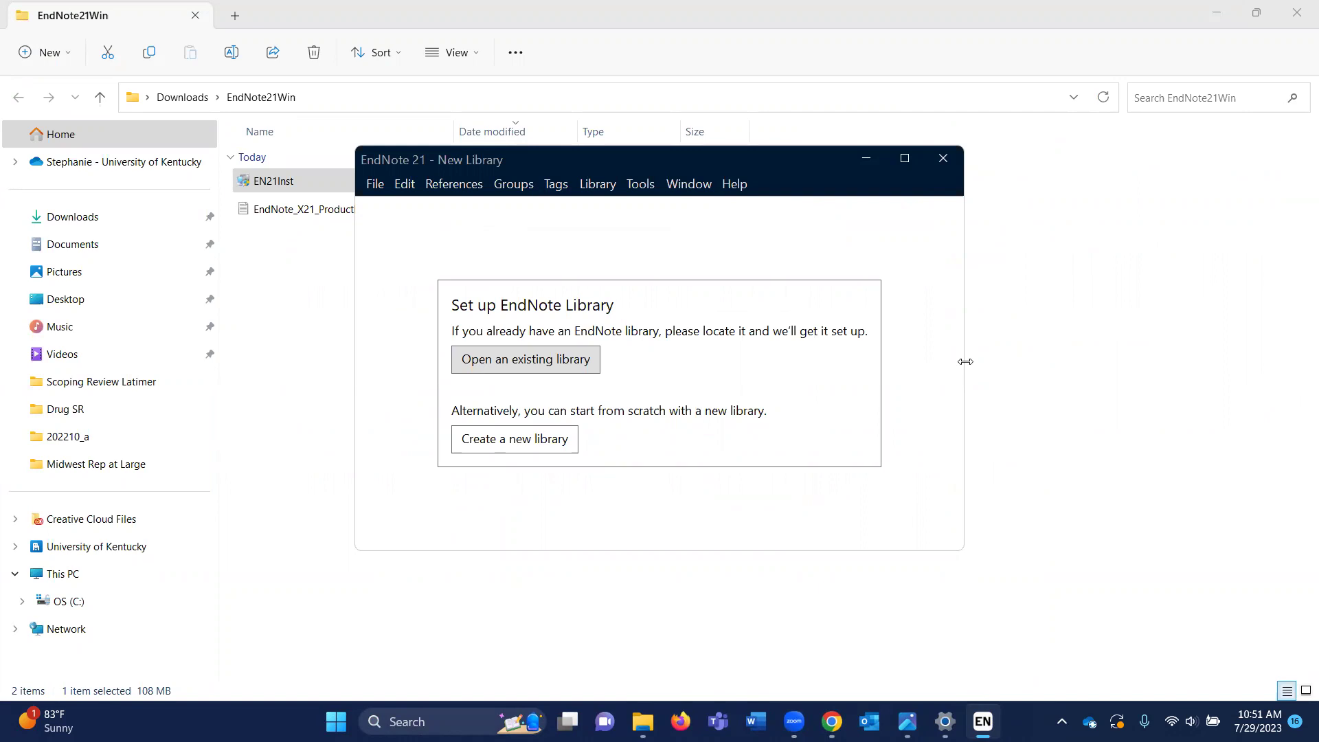
# - Create a new library named 'Henderson Test' saved in Documents
pyautogui.click(518, 440)
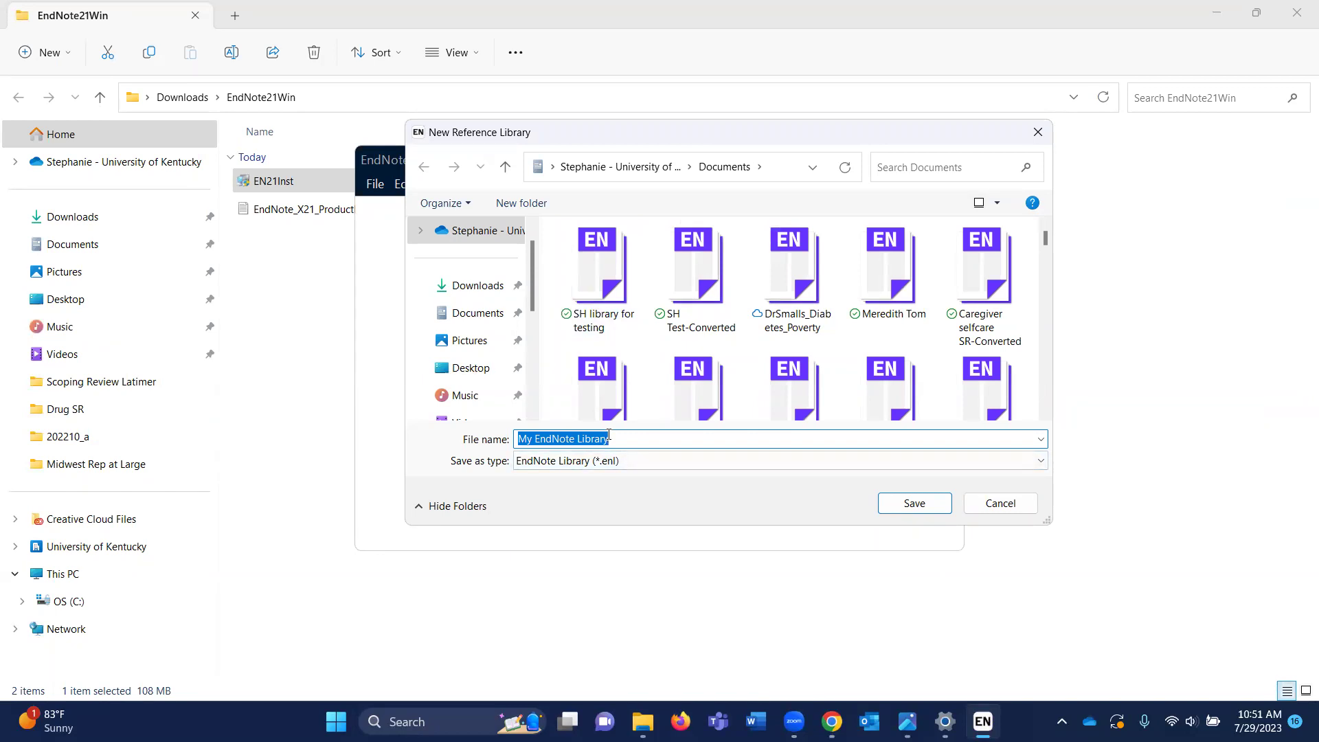
pyautogui.write('Henderson Test')
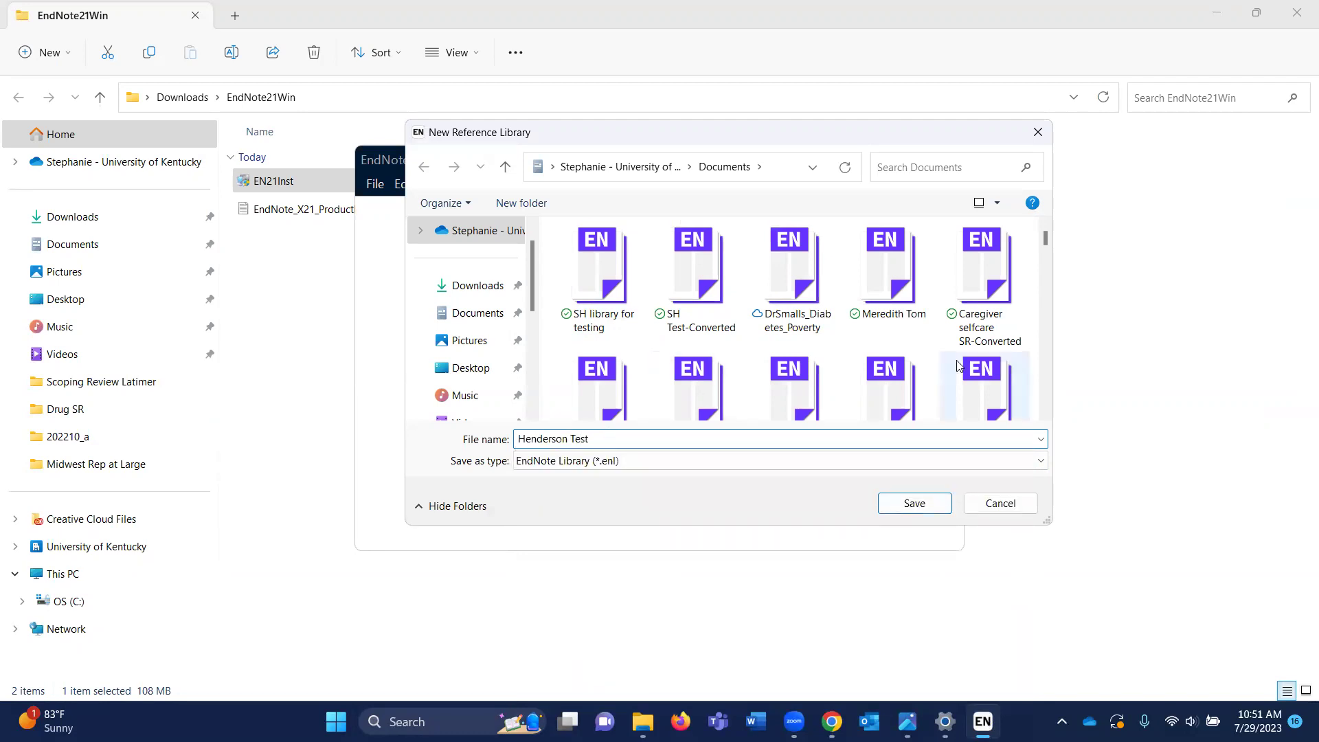
pyautogui.click(923, 505)
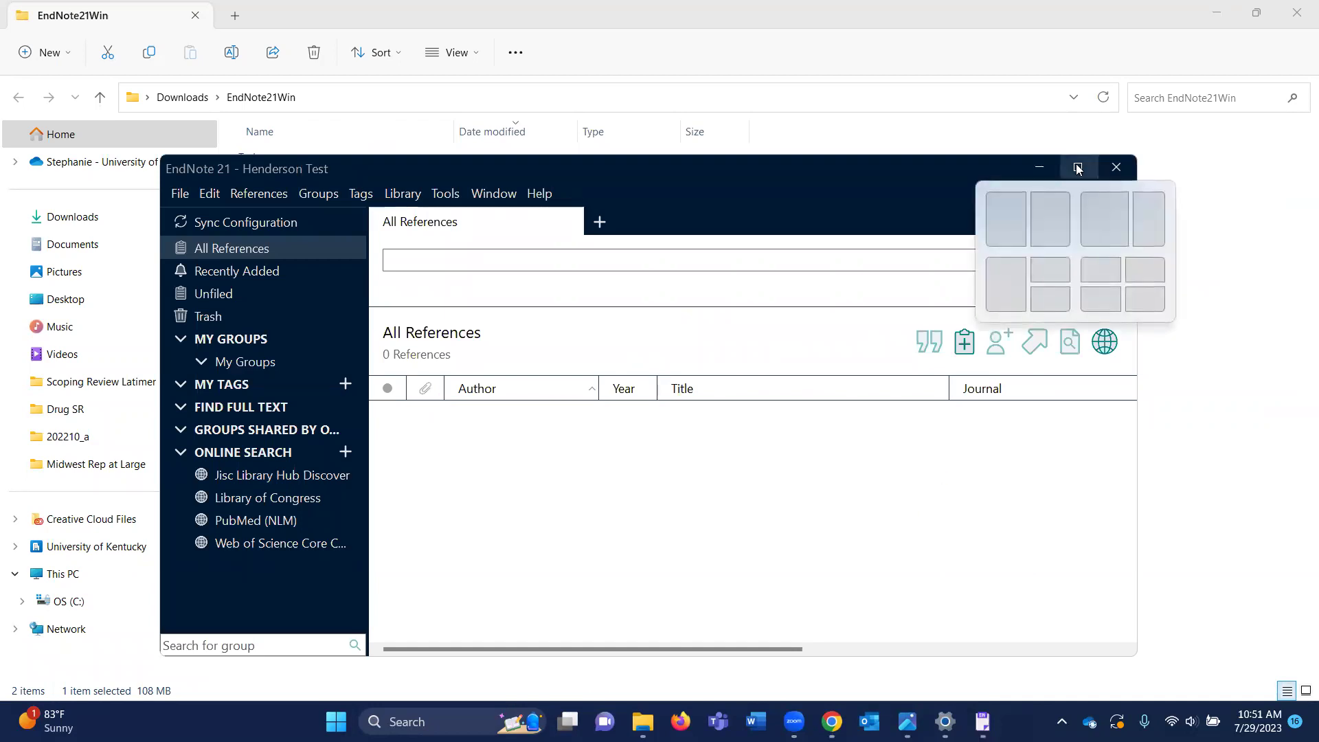
# - Maximize EndNote, reopen 'SH library for testing' from recent libraries, then switch to Chrome's Software Downloads page
pyautogui.click(1078, 169)
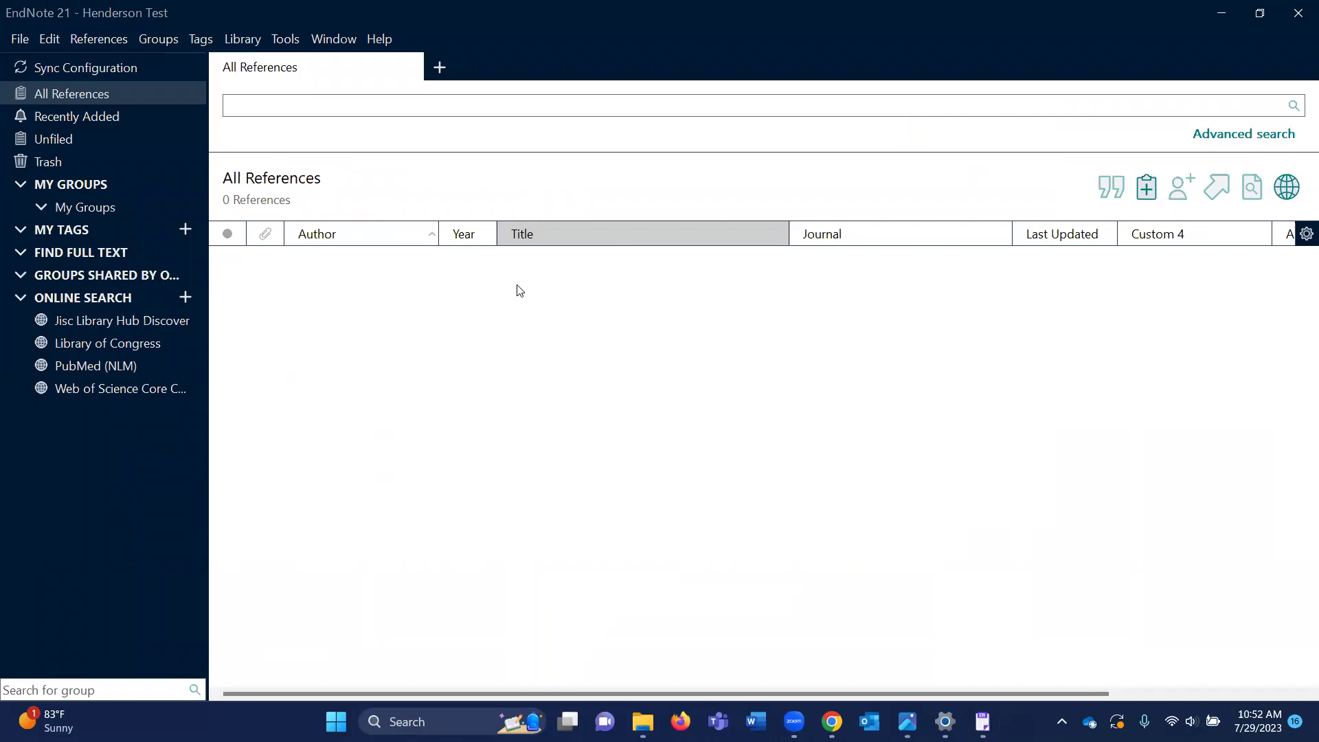
pyautogui.click(19, 40)
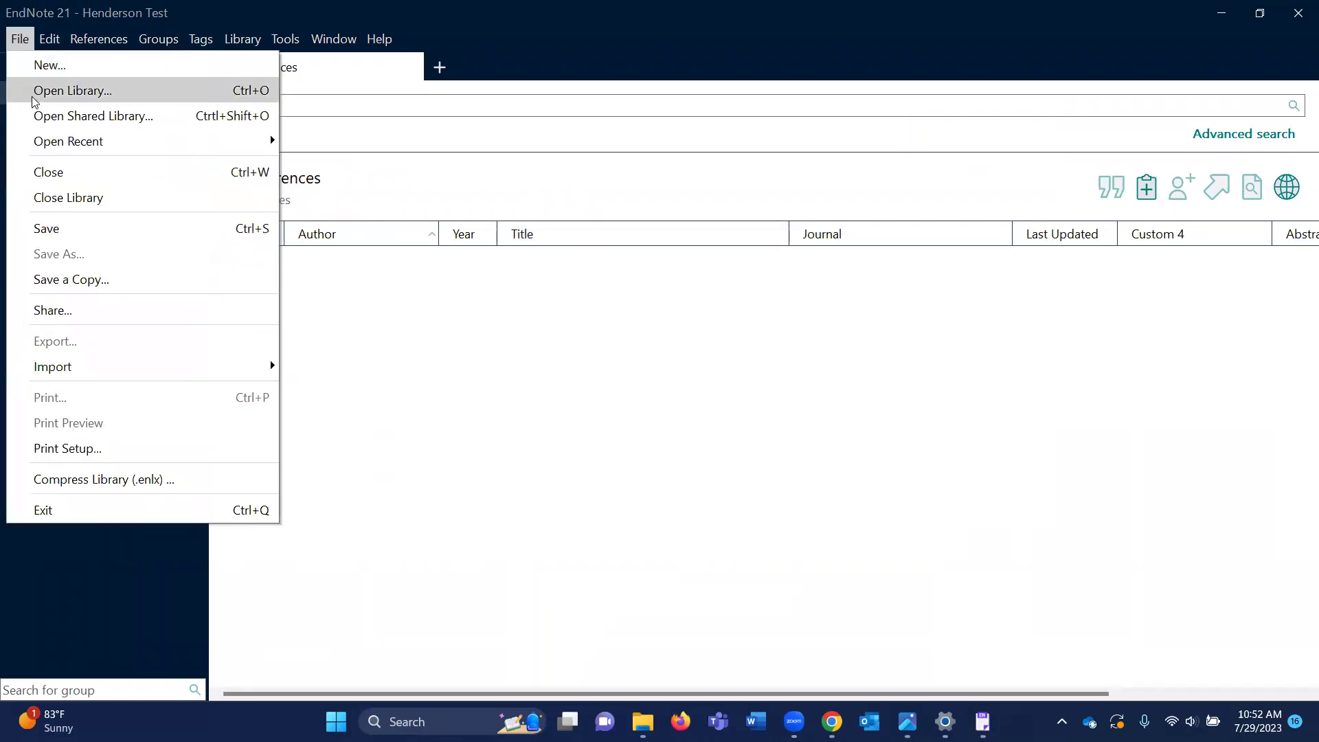
pyautogui.moveTo(96, 143)
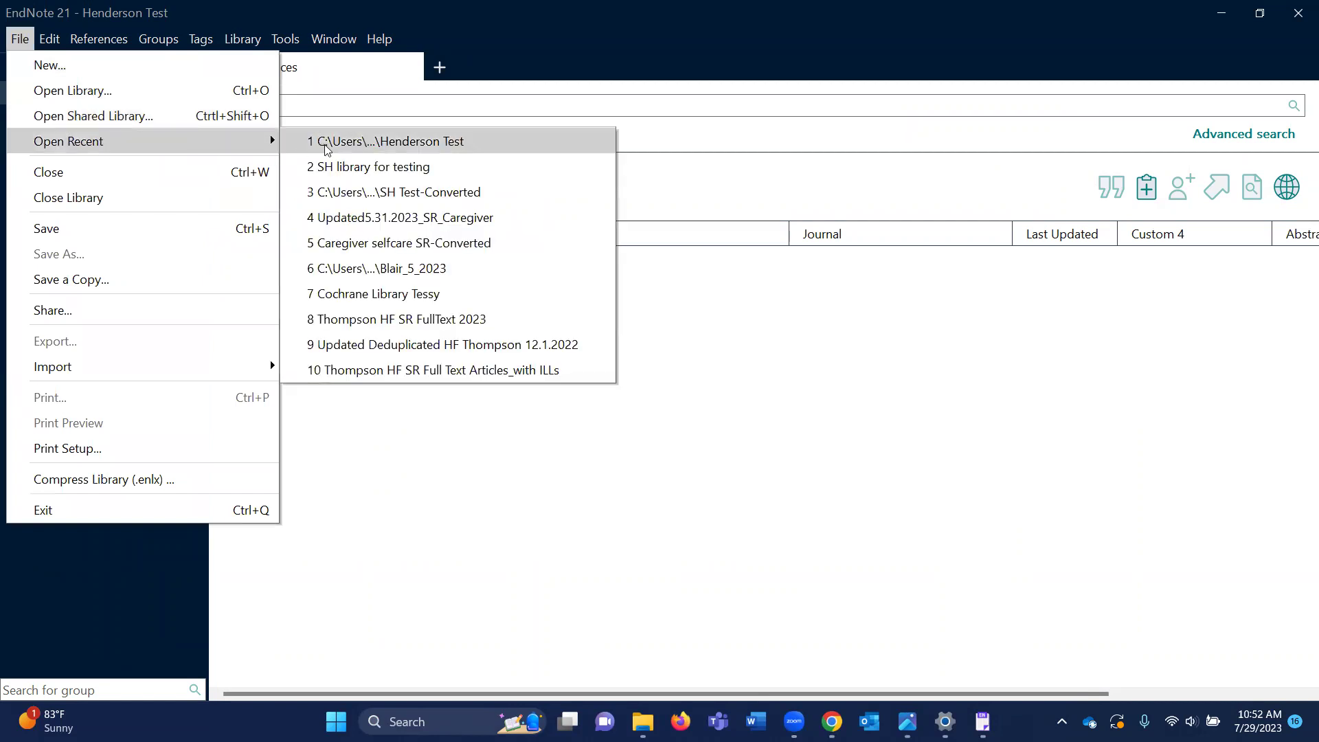
pyautogui.click(416, 169)
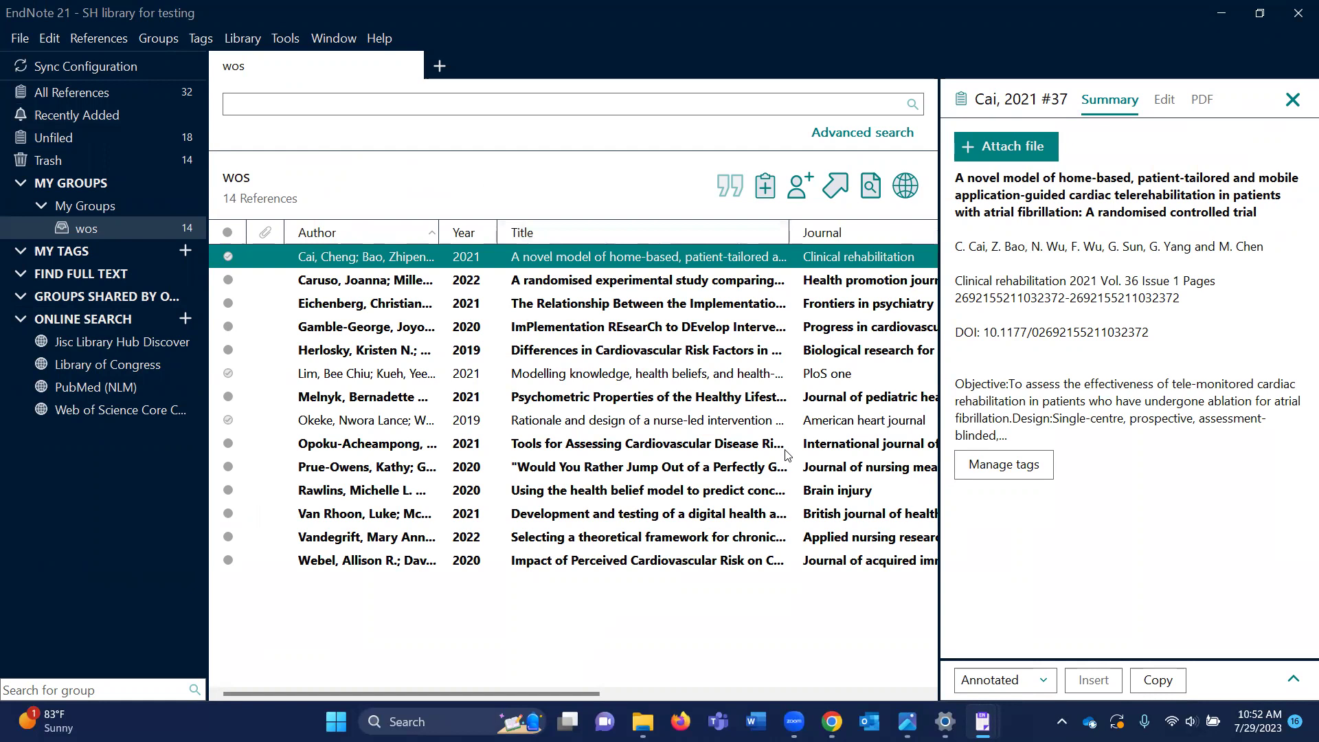
pyautogui.moveTo(832, 721)
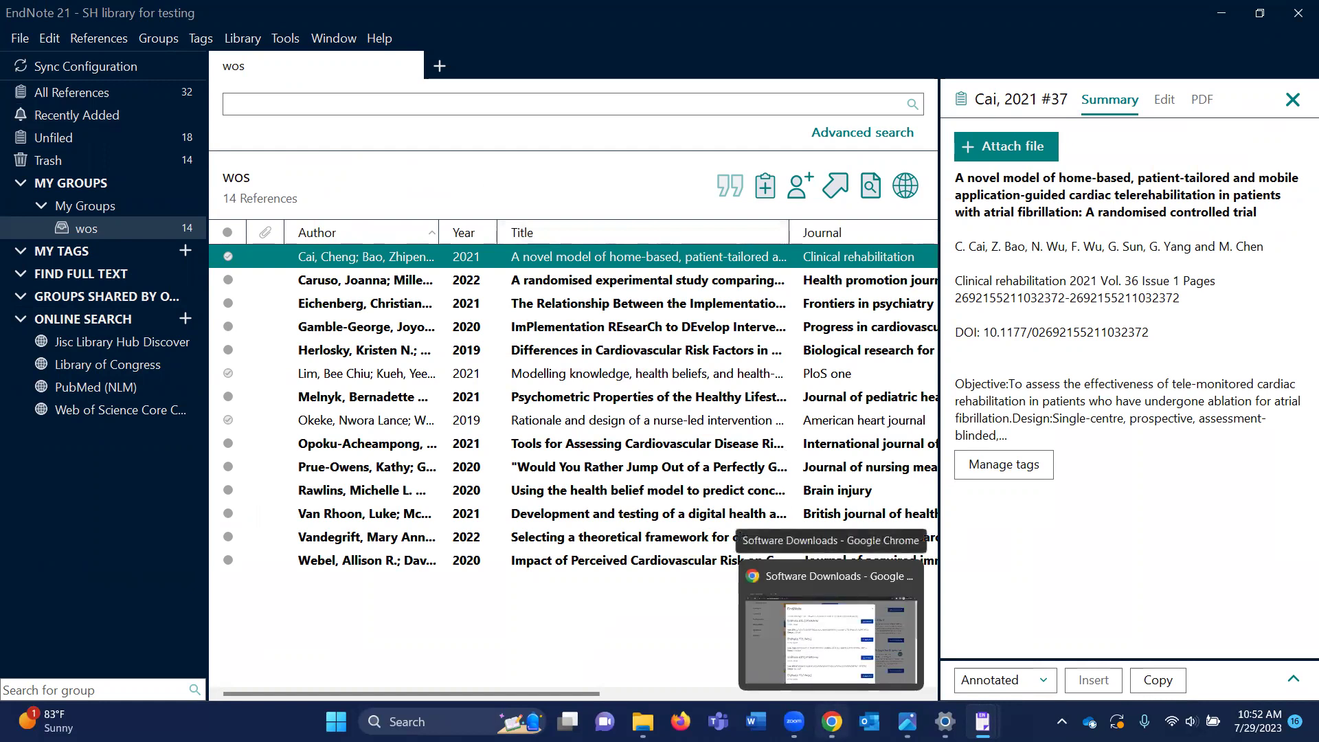
pyautogui.click(831, 625)
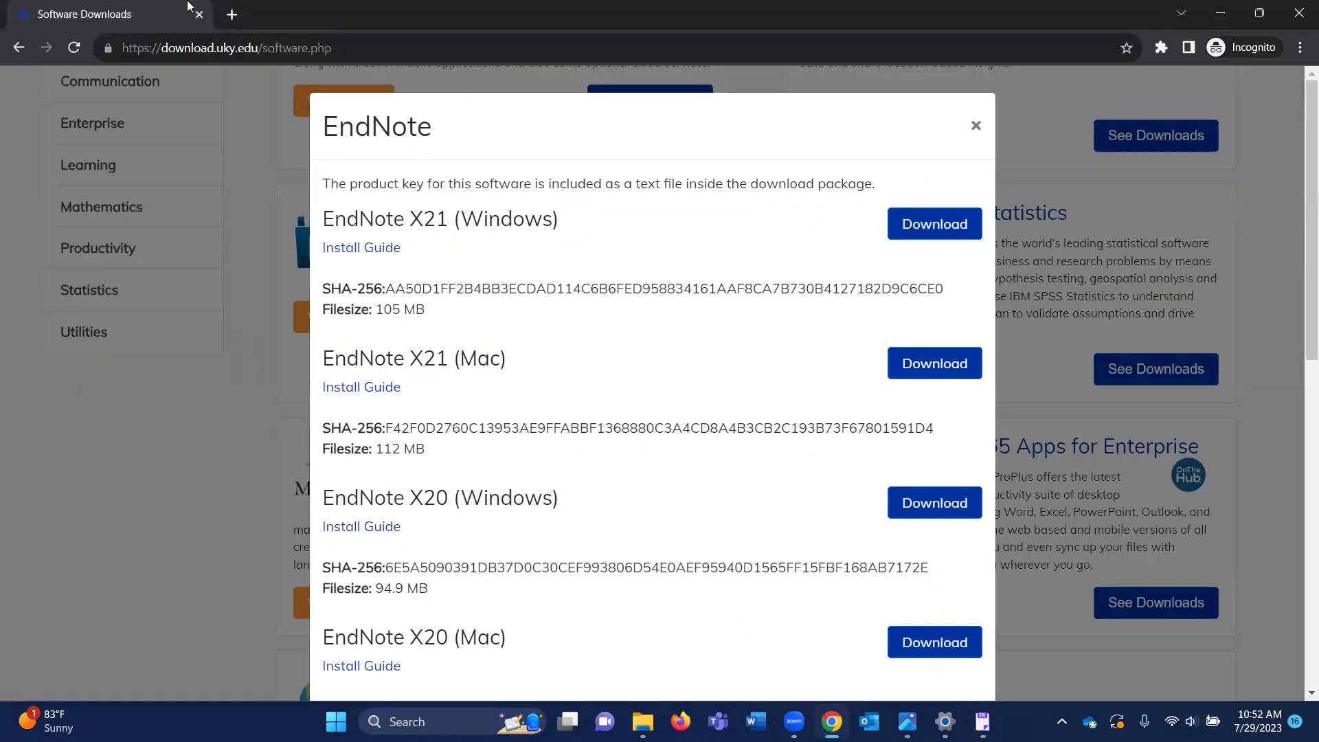
# - Return to the EndNote LibGuides page, expand EndNote 21 Help & Resources, and open the setup instructions
pyautogui.click(232, 14)
pyautogui.write('mcl')
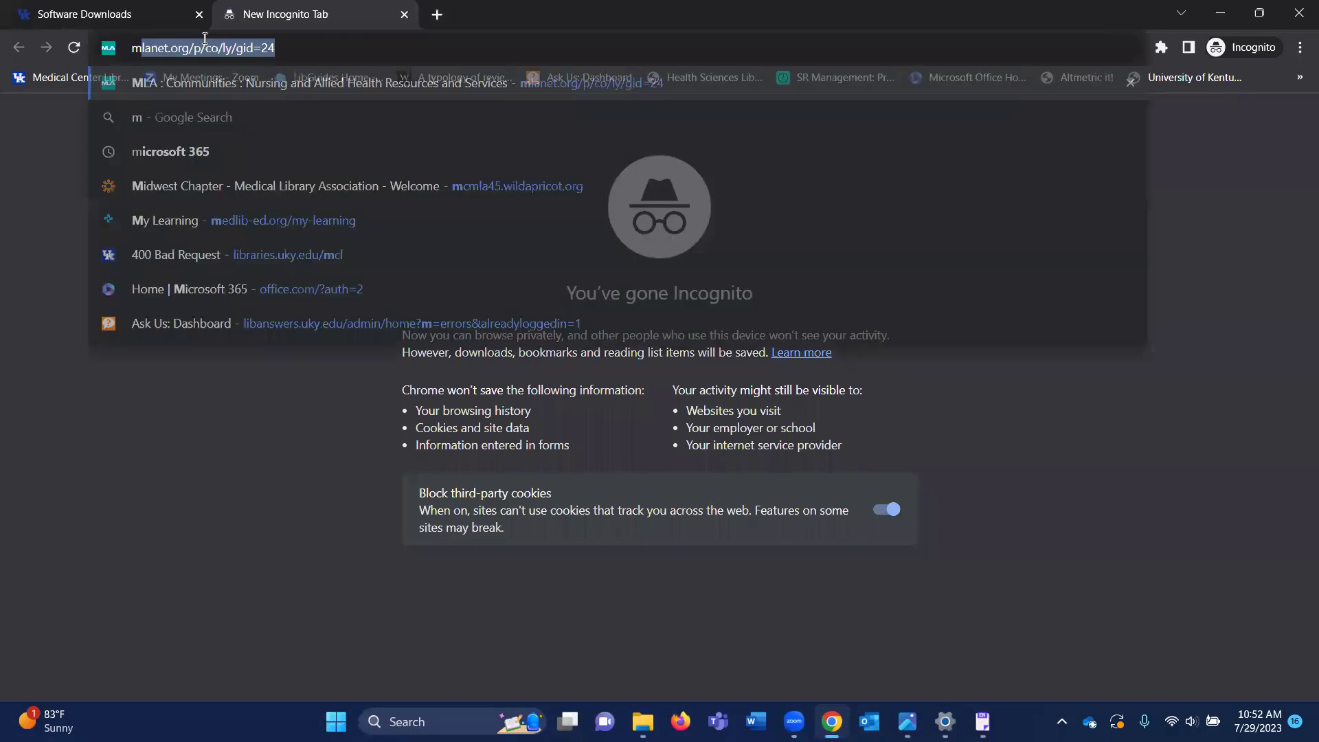
pyautogui.click(96, 7)
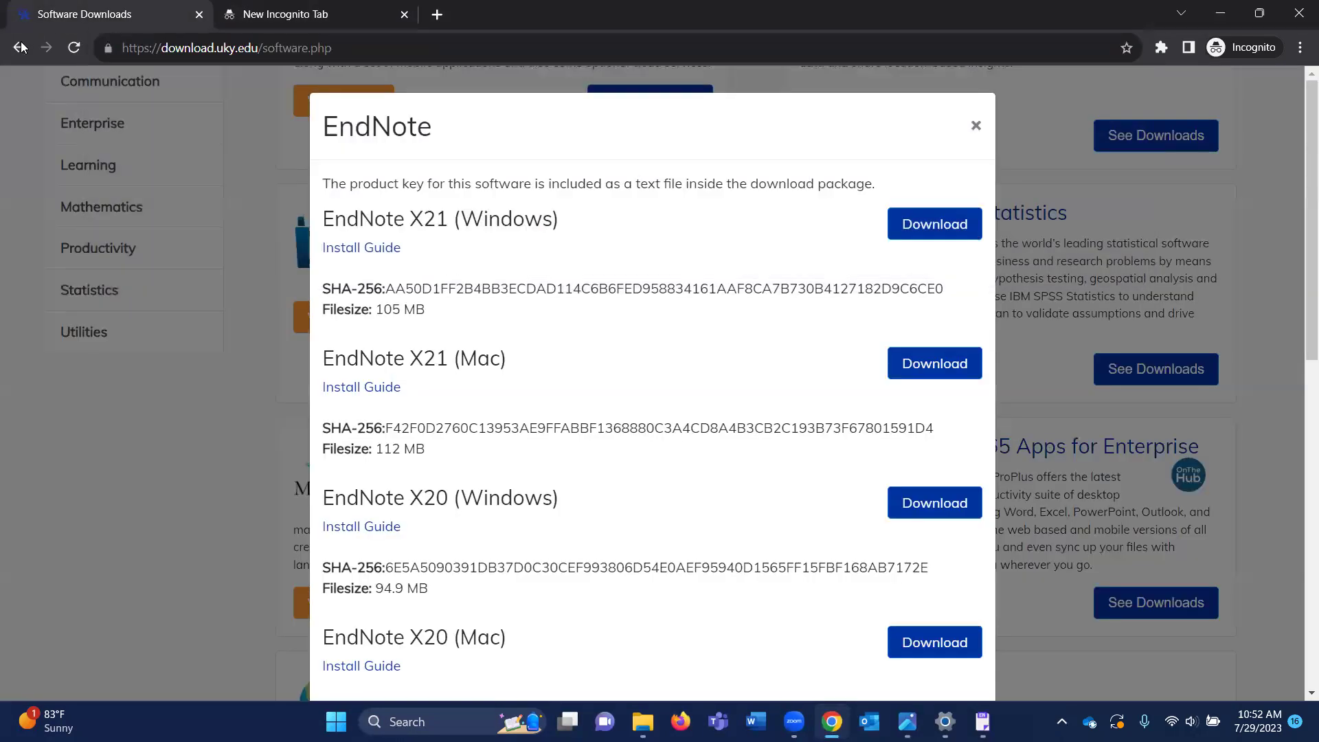
pyautogui.click(15, 47)
pyautogui.click(15, 47)
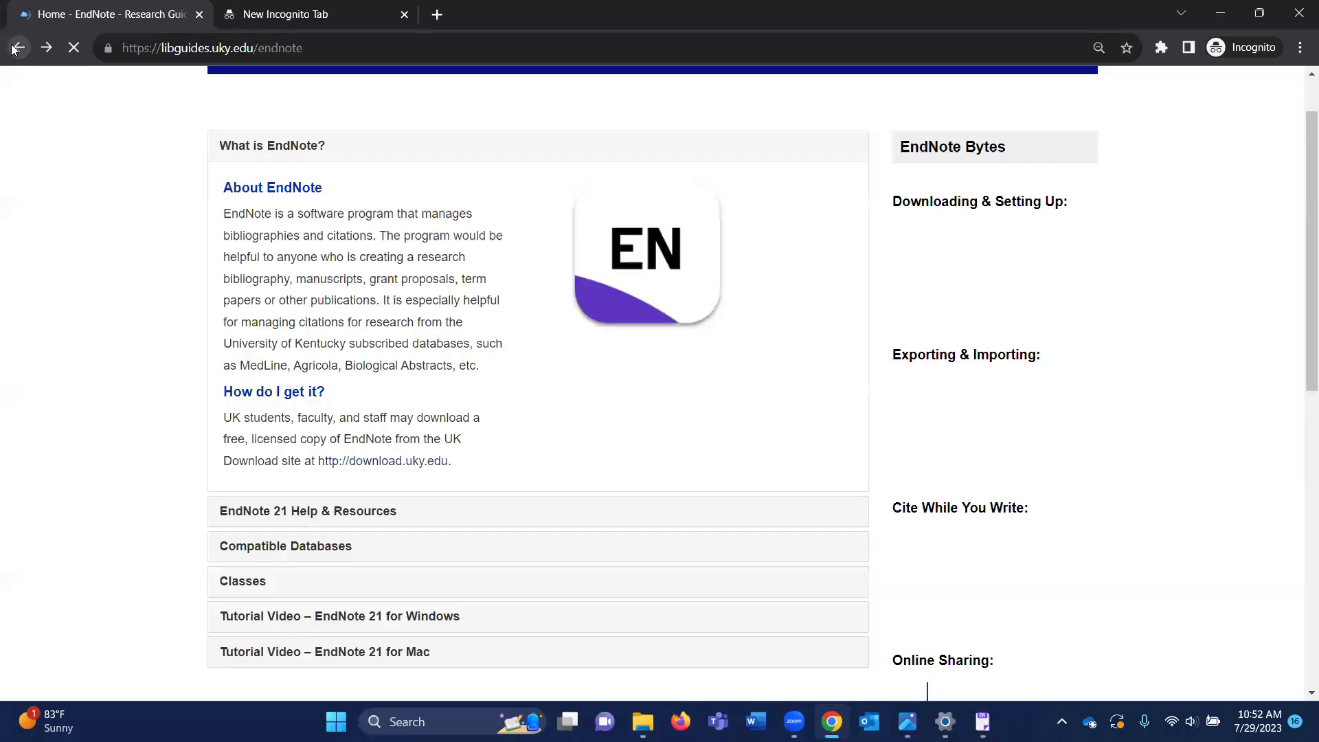
pyautogui.scroll(-2, 190, 310)
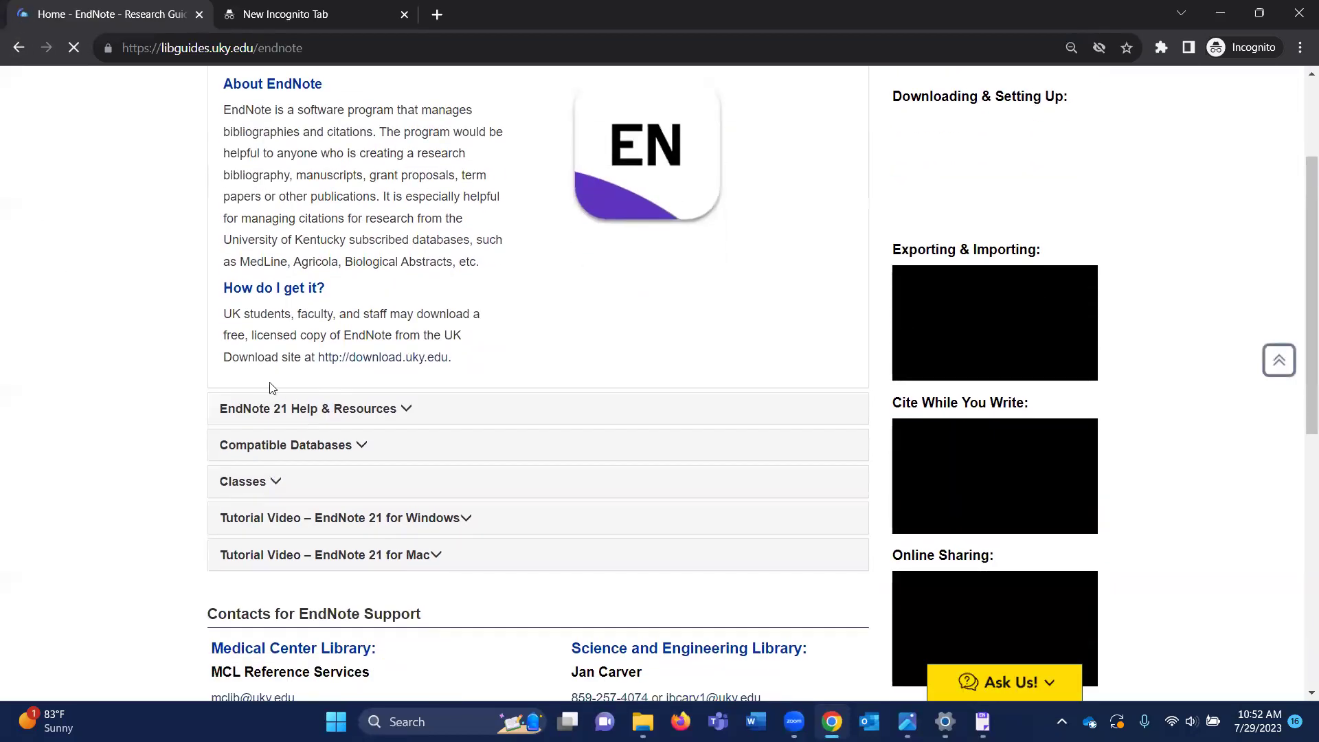
pyautogui.click(298, 411)
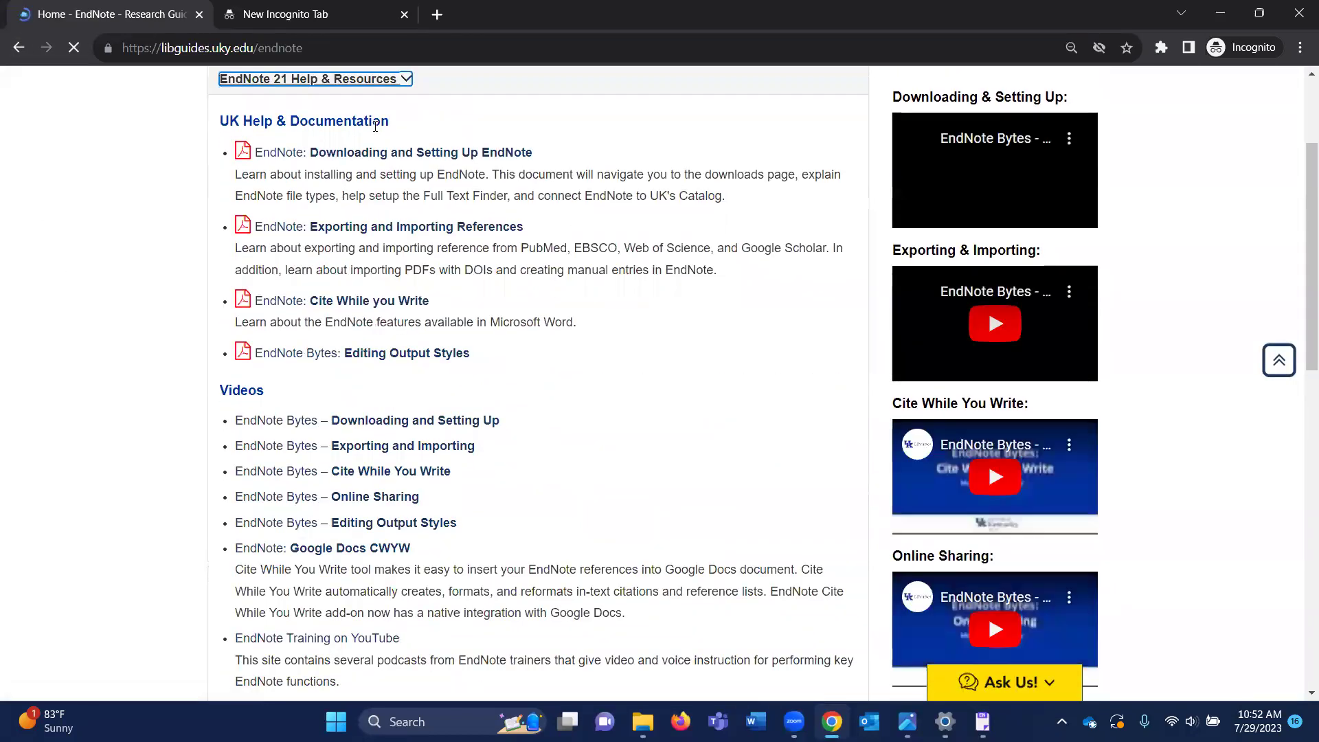
pyautogui.click(397, 152)
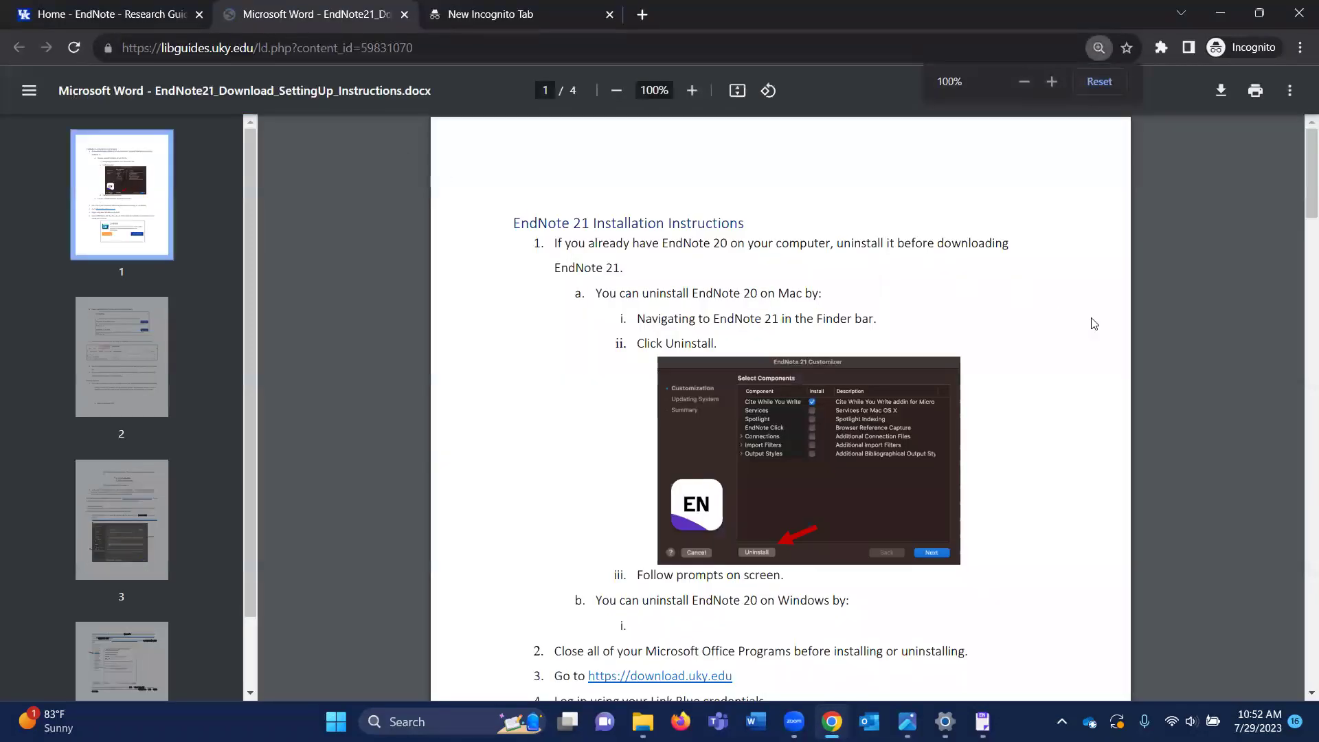
# - Scroll through the setup instructions and check the ezproxy ISI Base URL link
pyautogui.scroll(-5, 1080, 506)
pyautogui.scroll(-14, 1082, 506)
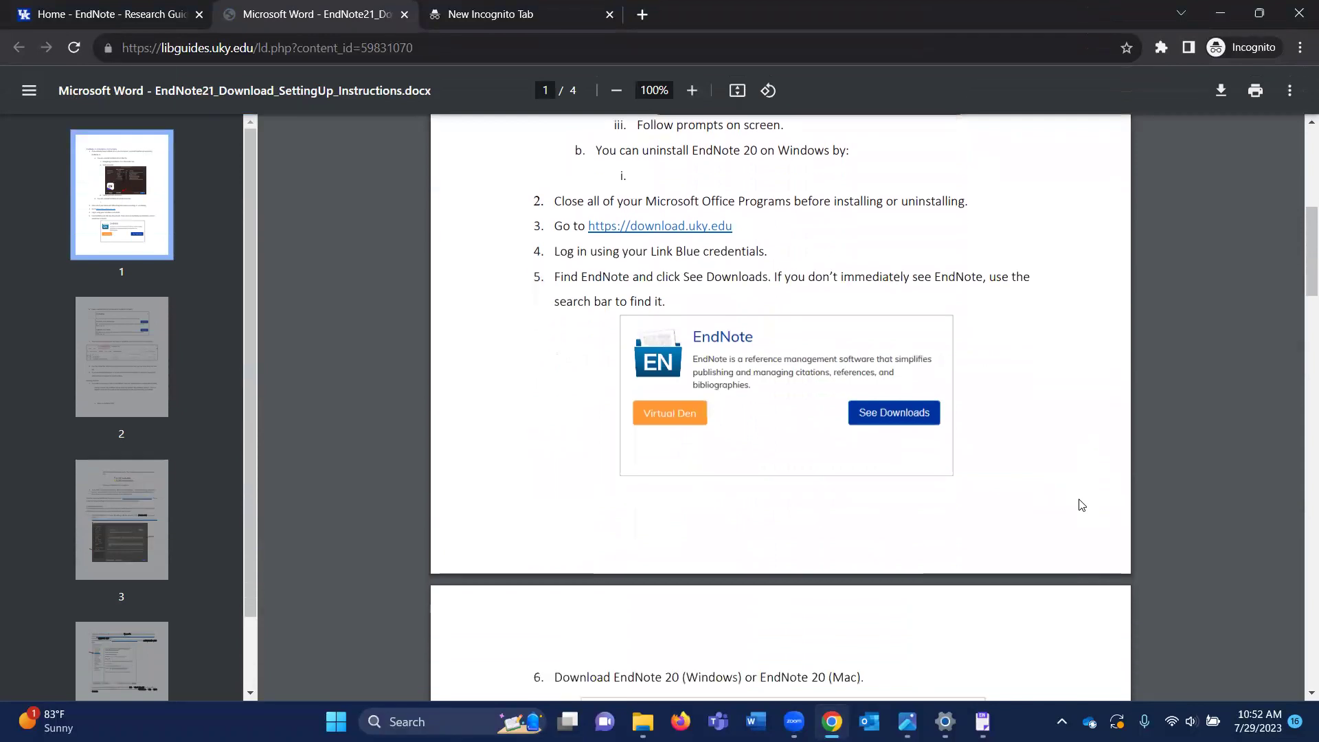
pyautogui.scroll(-6, 1083, 505)
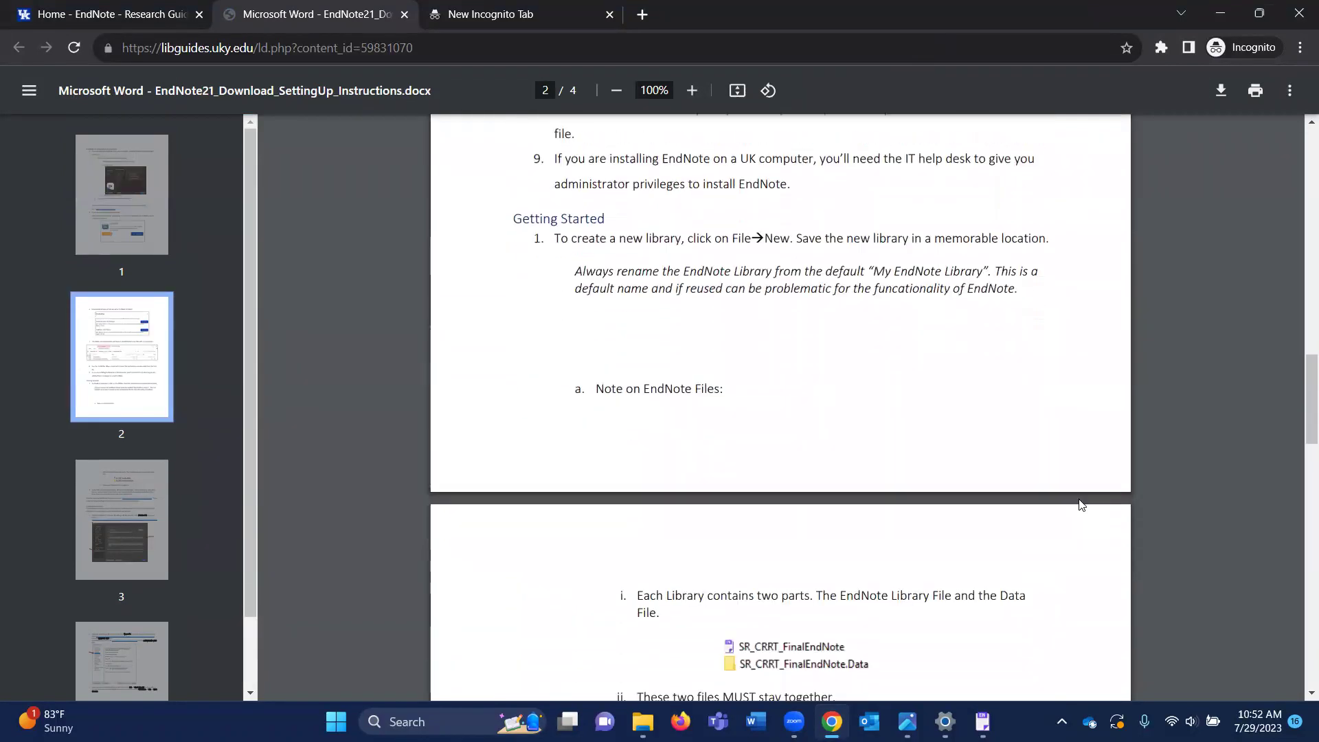
pyautogui.scroll(-1, 1082, 505)
pyautogui.scroll(3, 1082, 506)
pyautogui.scroll(2, 1082, 506)
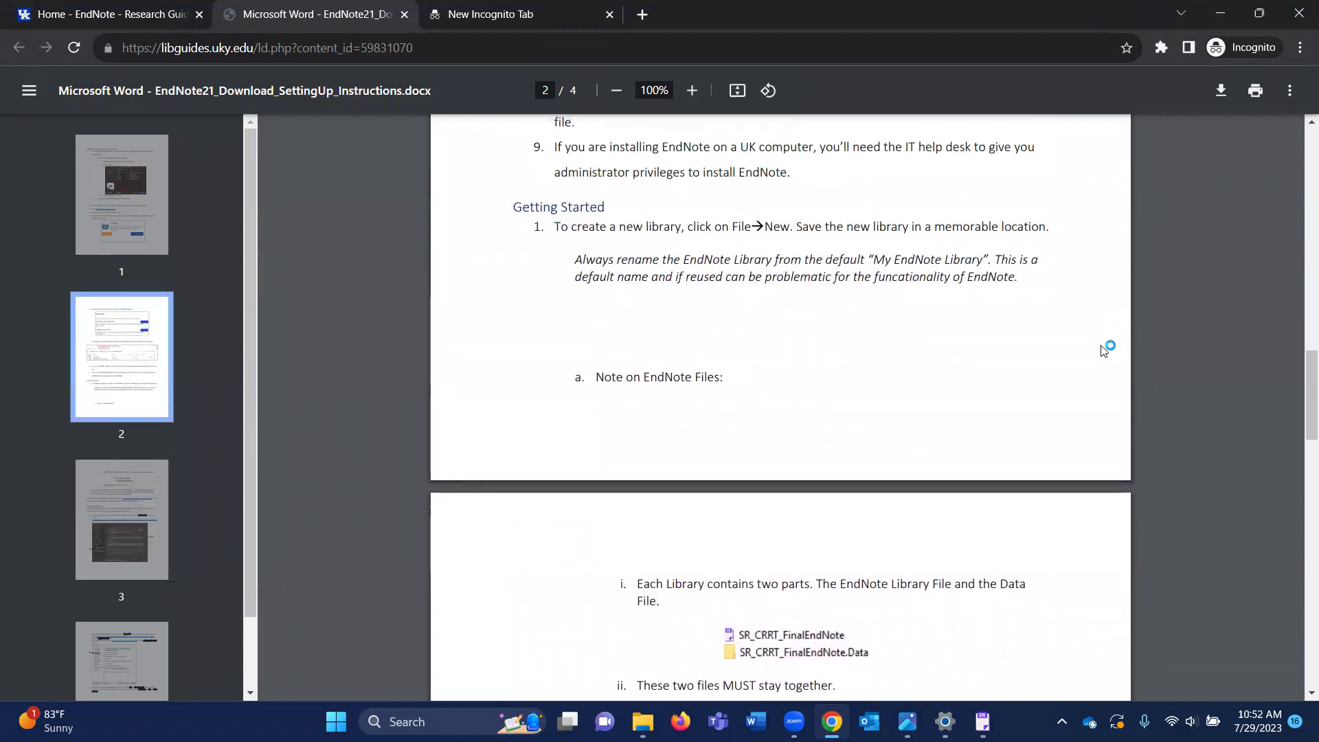
pyautogui.scroll(-2, 1103, 351)
pyautogui.scroll(-5, 1103, 351)
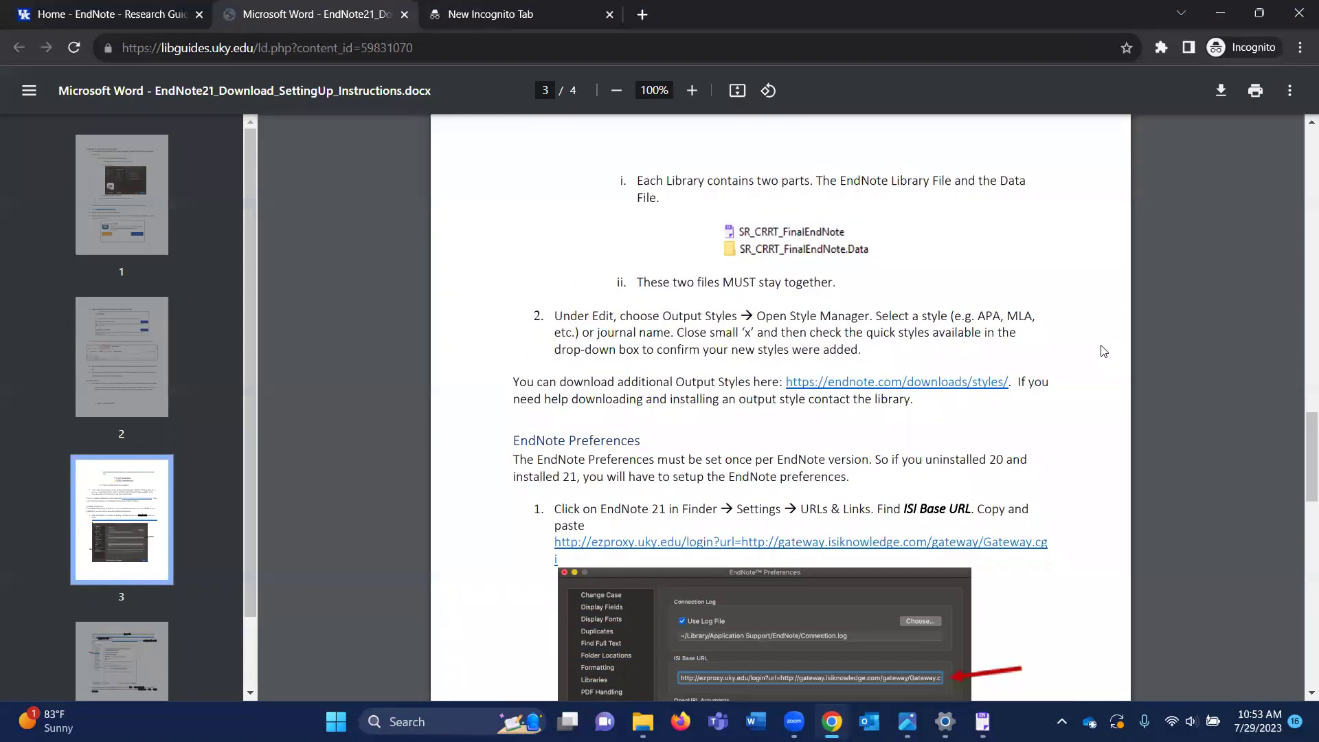
pyautogui.scroll(-4, 1104, 351)
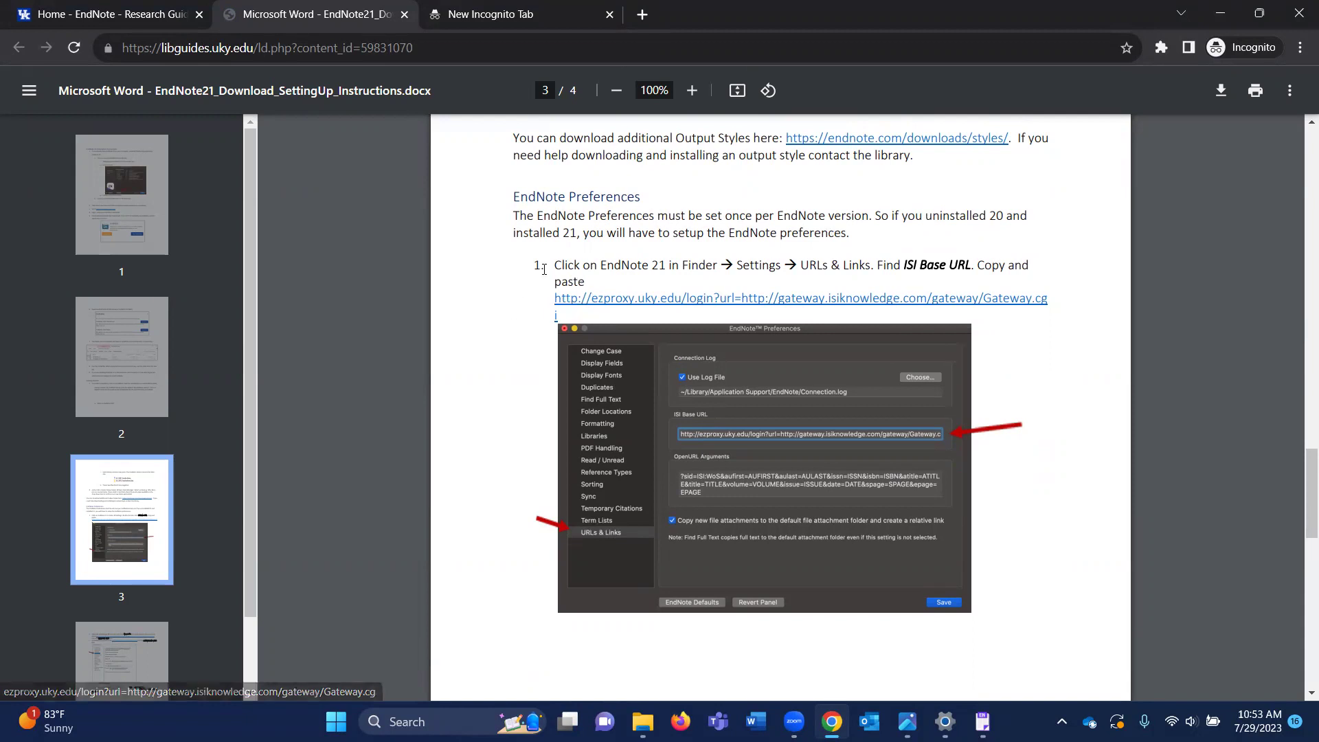
pyautogui.click(572, 302)
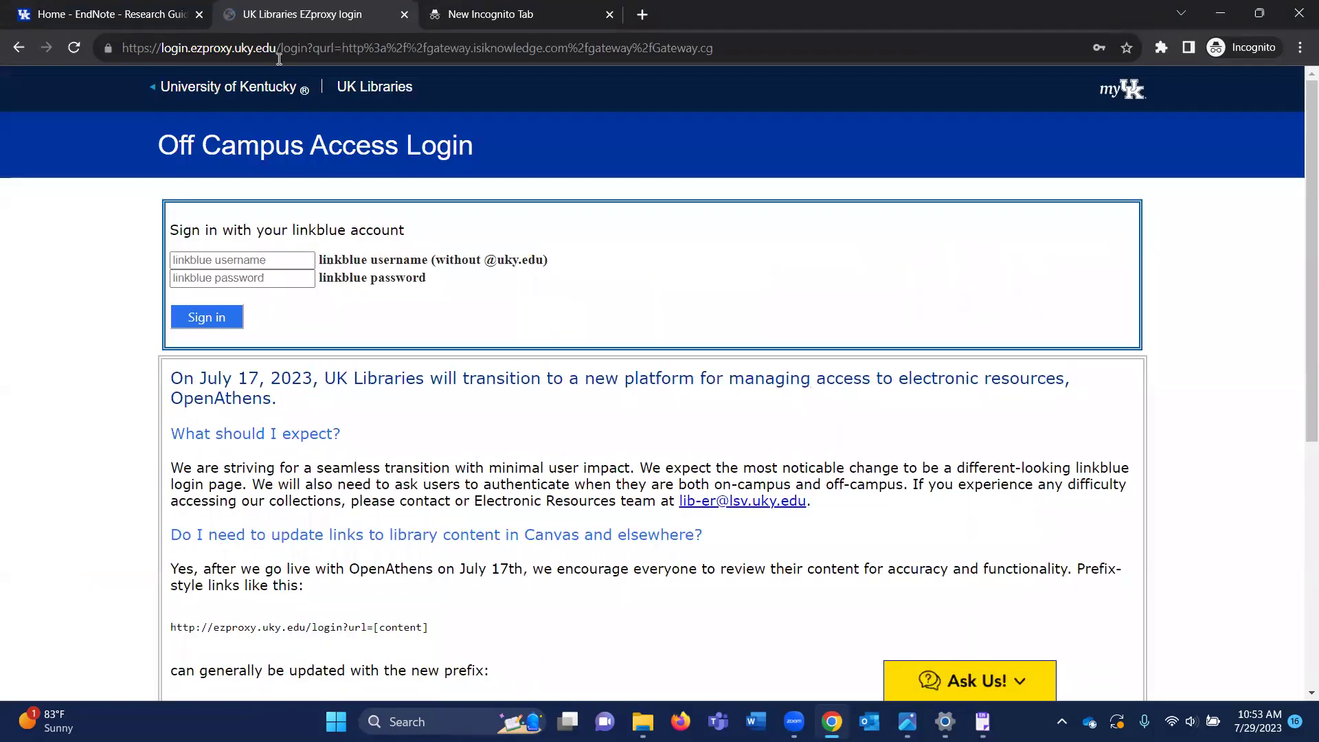
pyautogui.click(18, 48)
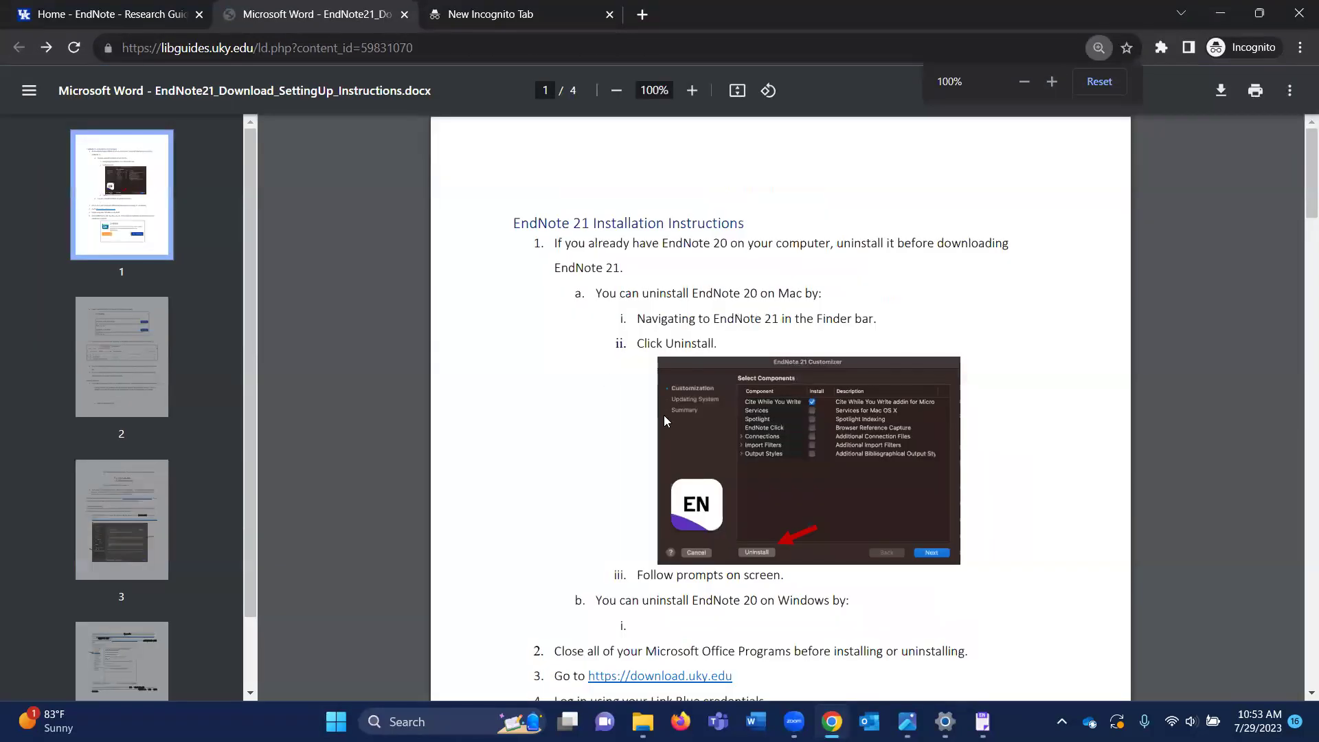
# - Scroll the instructions to the EndNote Preferences section on page 3
pyautogui.scroll(-10, 683, 545)
pyautogui.scroll(-15, 675, 547)
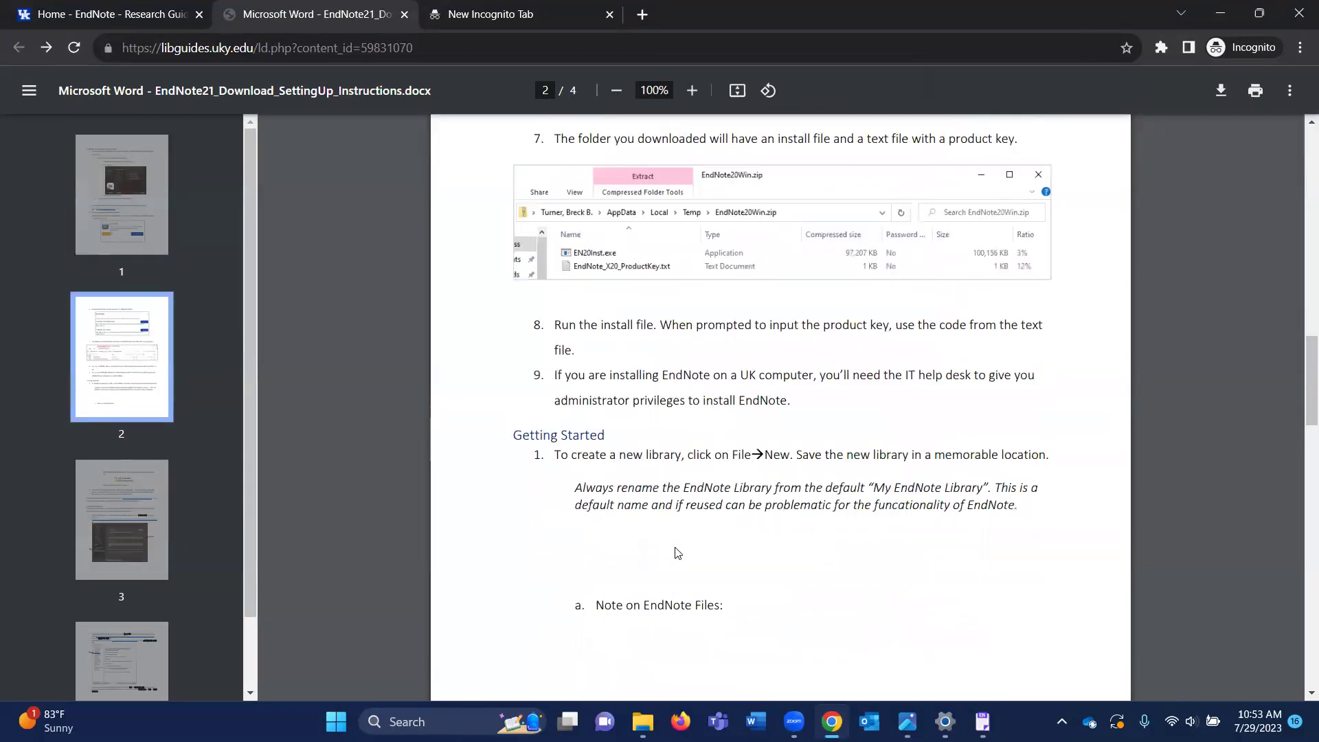
pyautogui.scroll(-1, 675, 547)
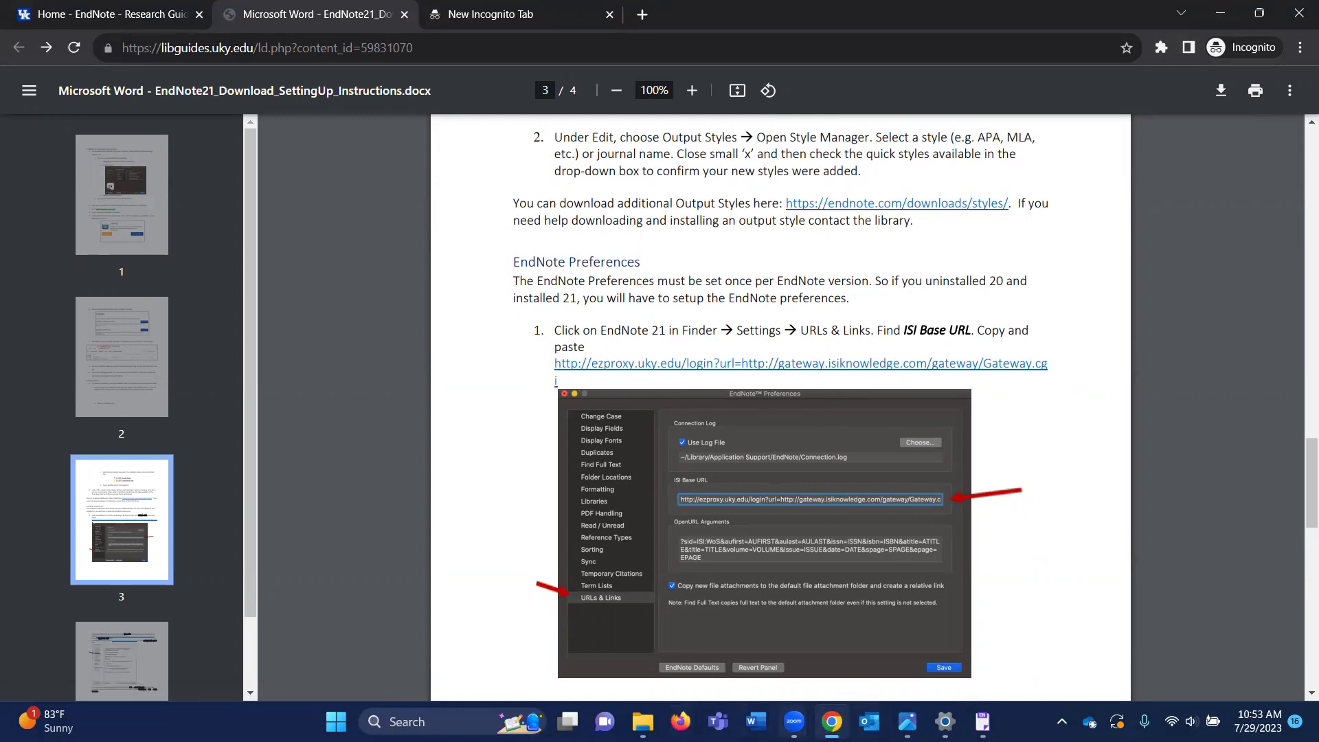
pyautogui.moveTo(983, 721)
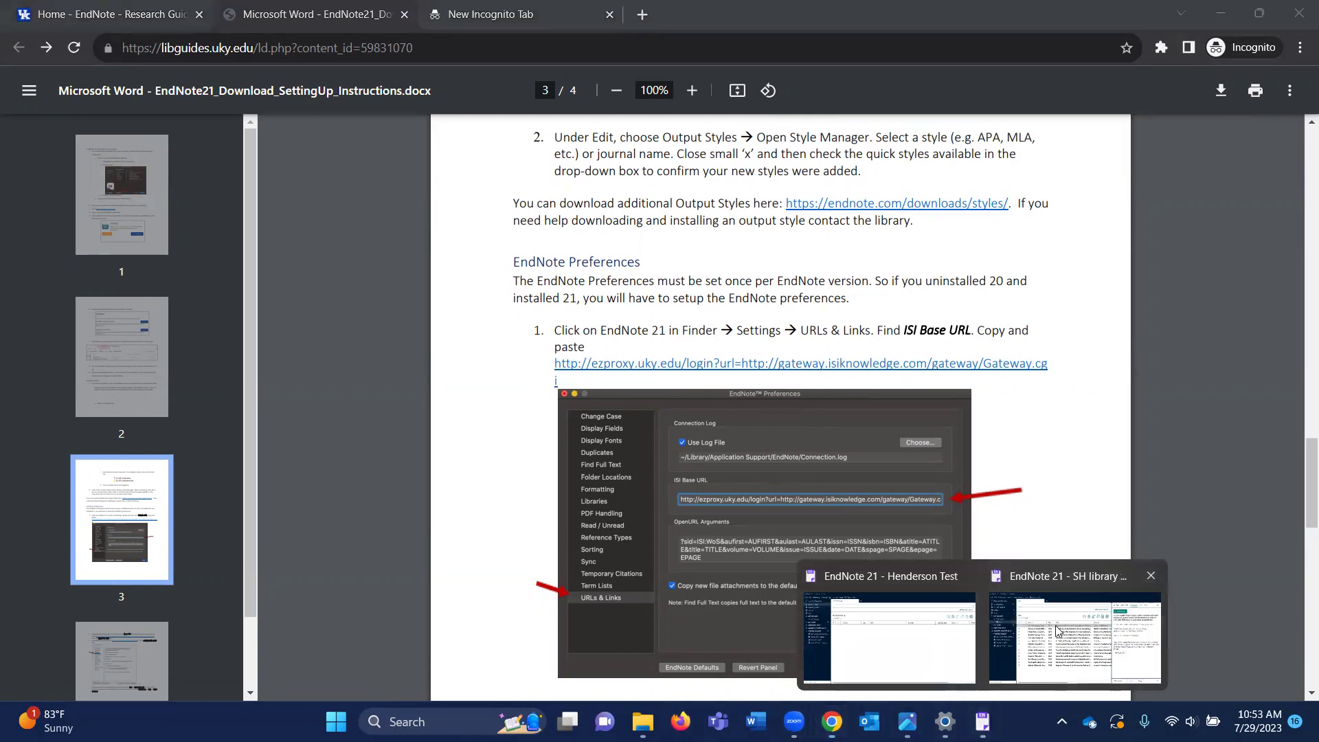
# - In EndNote Preferences, select the ISI Base URL, view Find Full Text options, then return to the PDF
pyautogui.click(1075, 638)
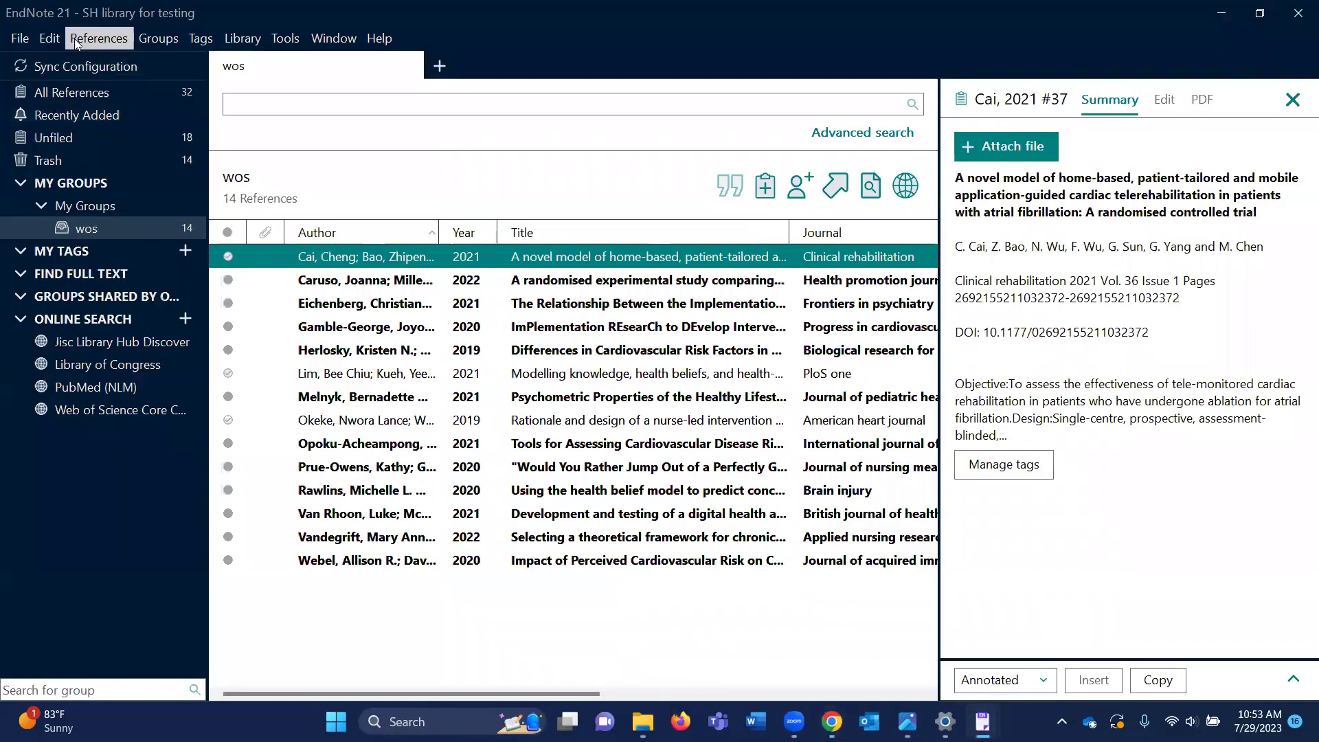
pyautogui.click(49, 38)
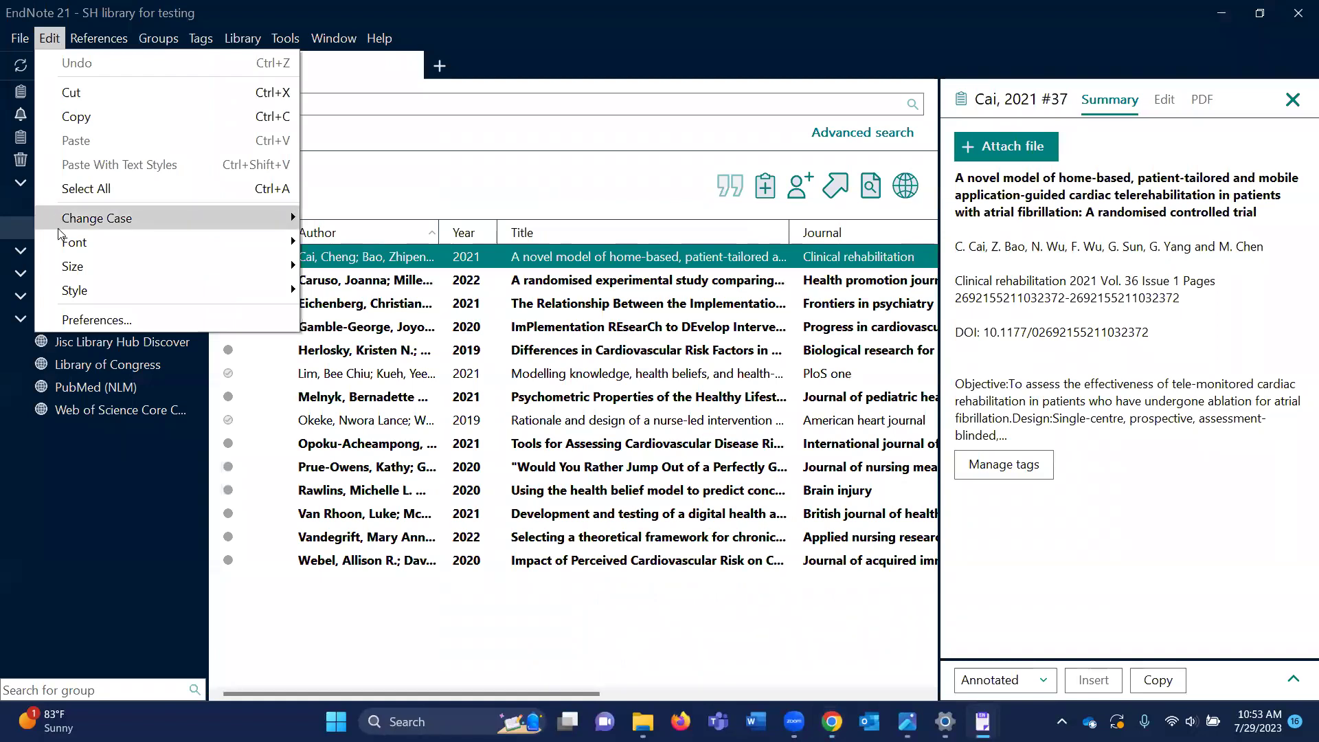
pyautogui.click(81, 323)
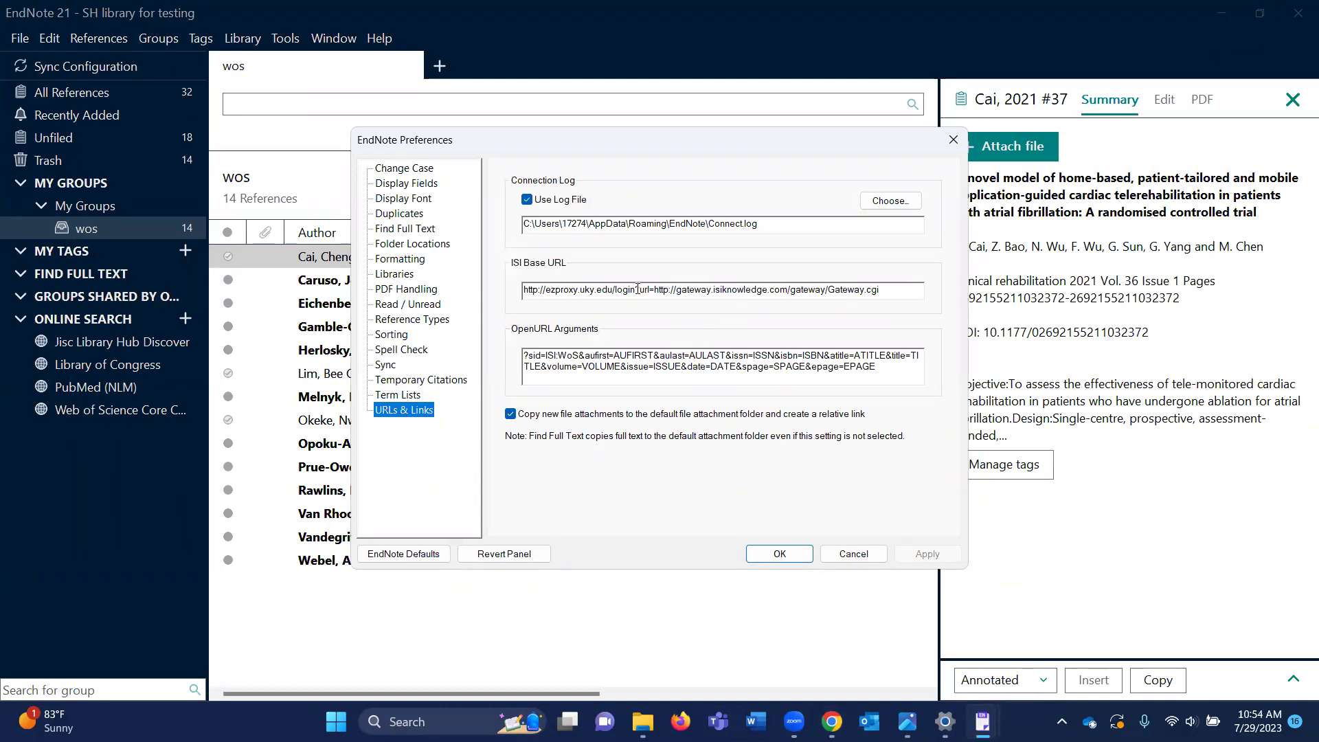
pyautogui.tripleClick(717, 293)
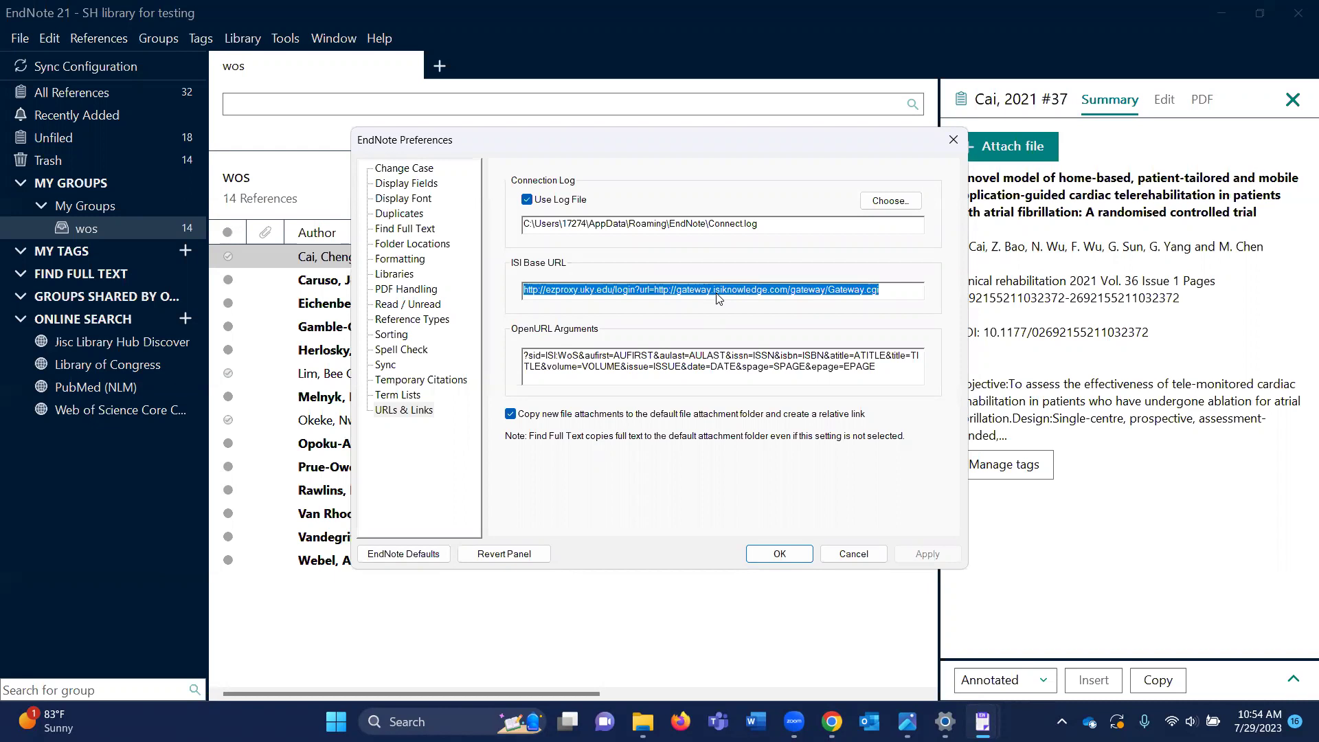
pyautogui.click(404, 231)
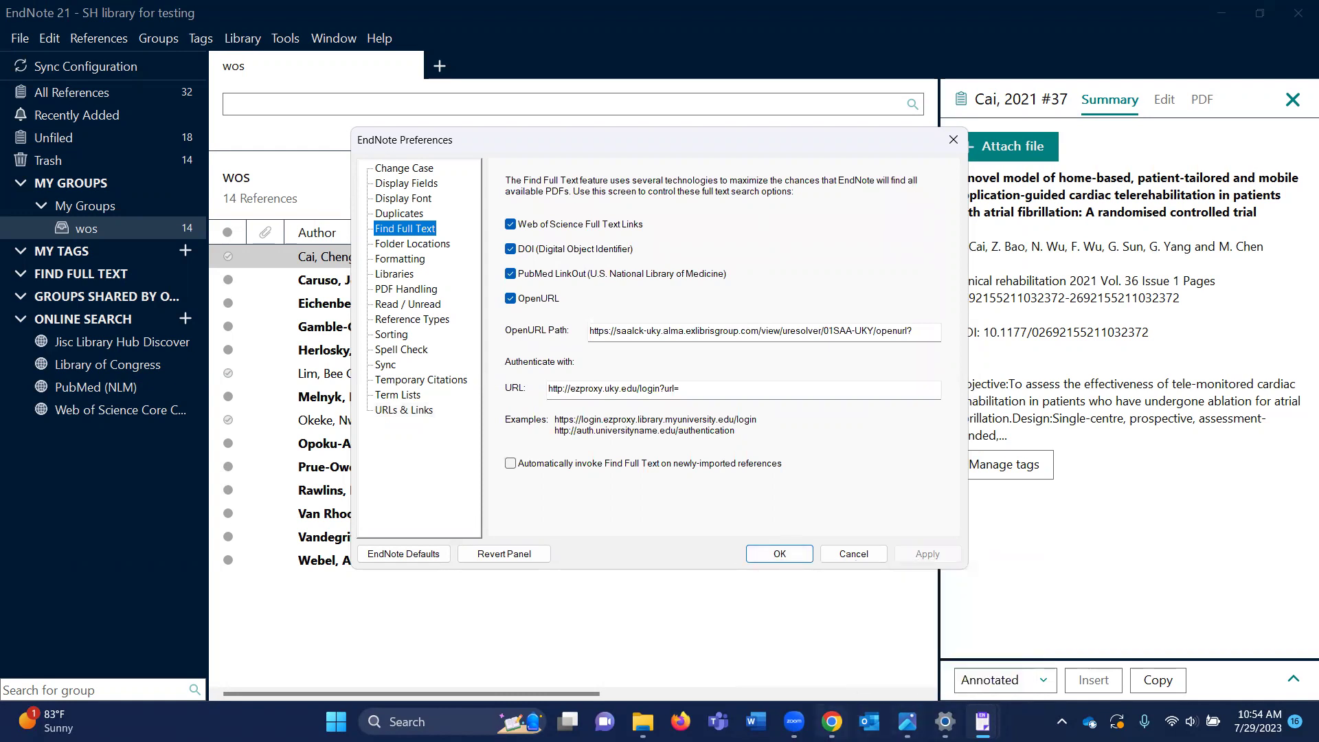
pyautogui.moveTo(832, 721)
pyautogui.click(851, 636)
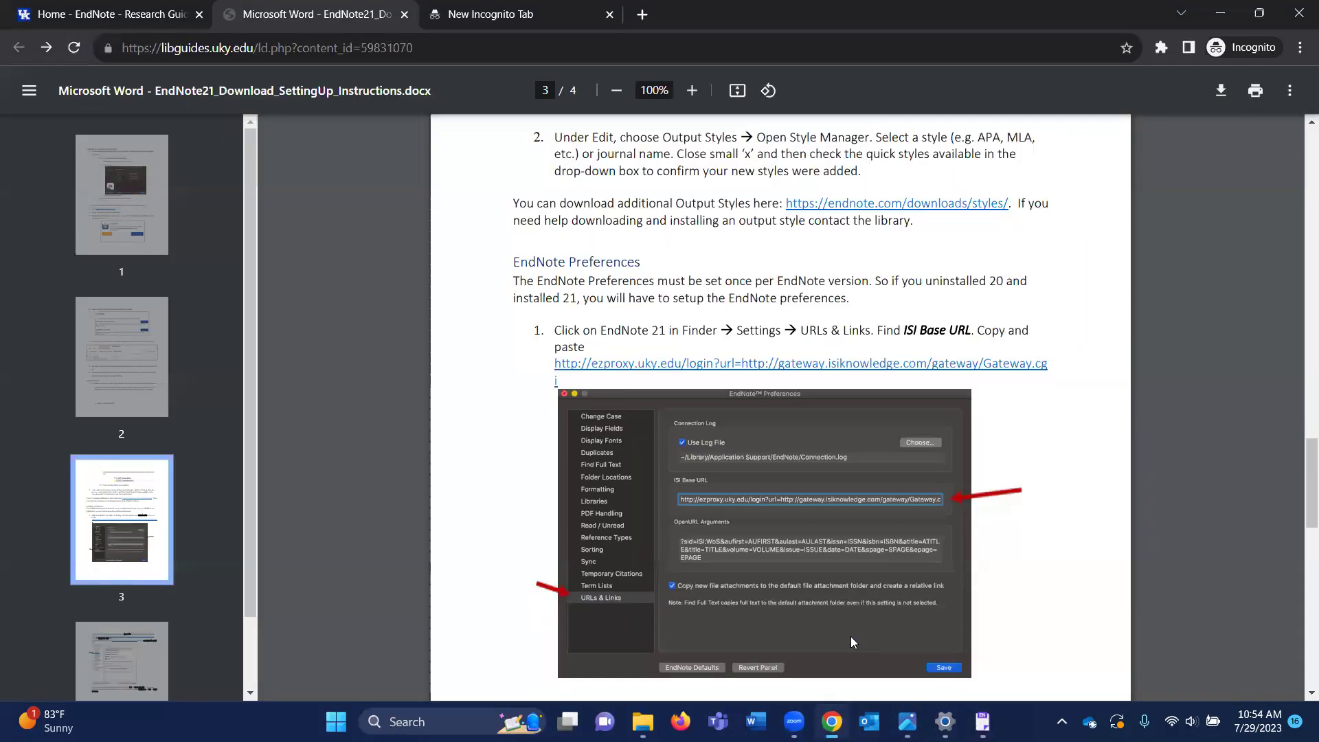
# - Scroll the instructions to page 4's Find Full Text OpenURL Path and Authenticate with steps
pyautogui.scroll(-5, 838, 553)
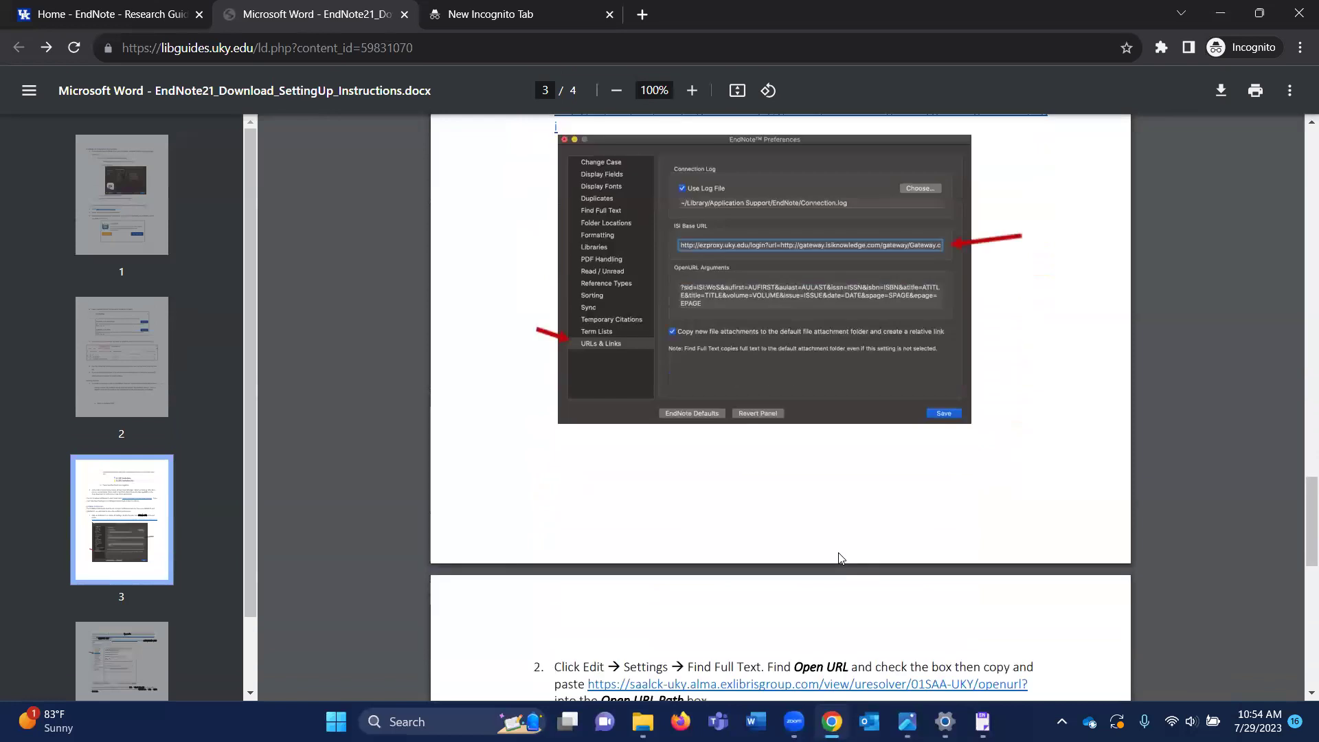
pyautogui.scroll(-5, 841, 558)
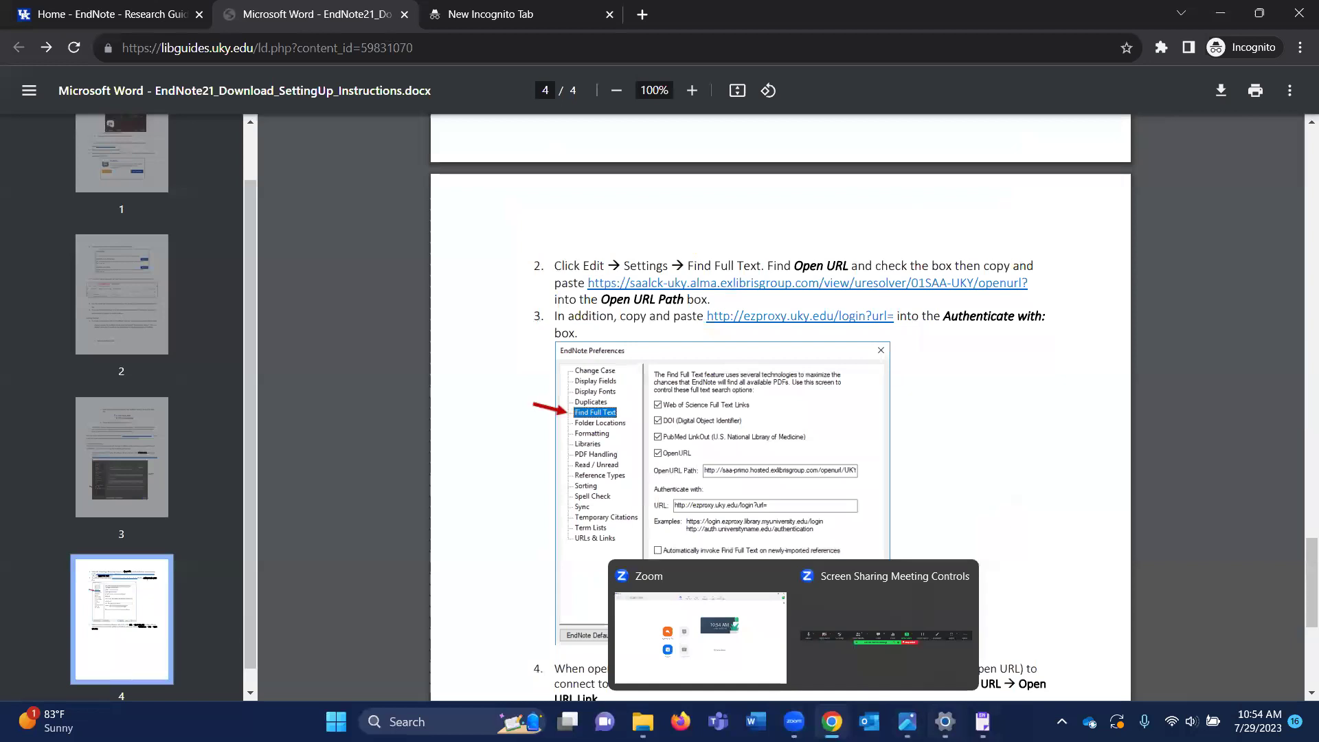
# - Return to EndNote's Find Full Text preferences and check the saalck-uky OpenURL Path value
pyautogui.moveTo(983, 722)
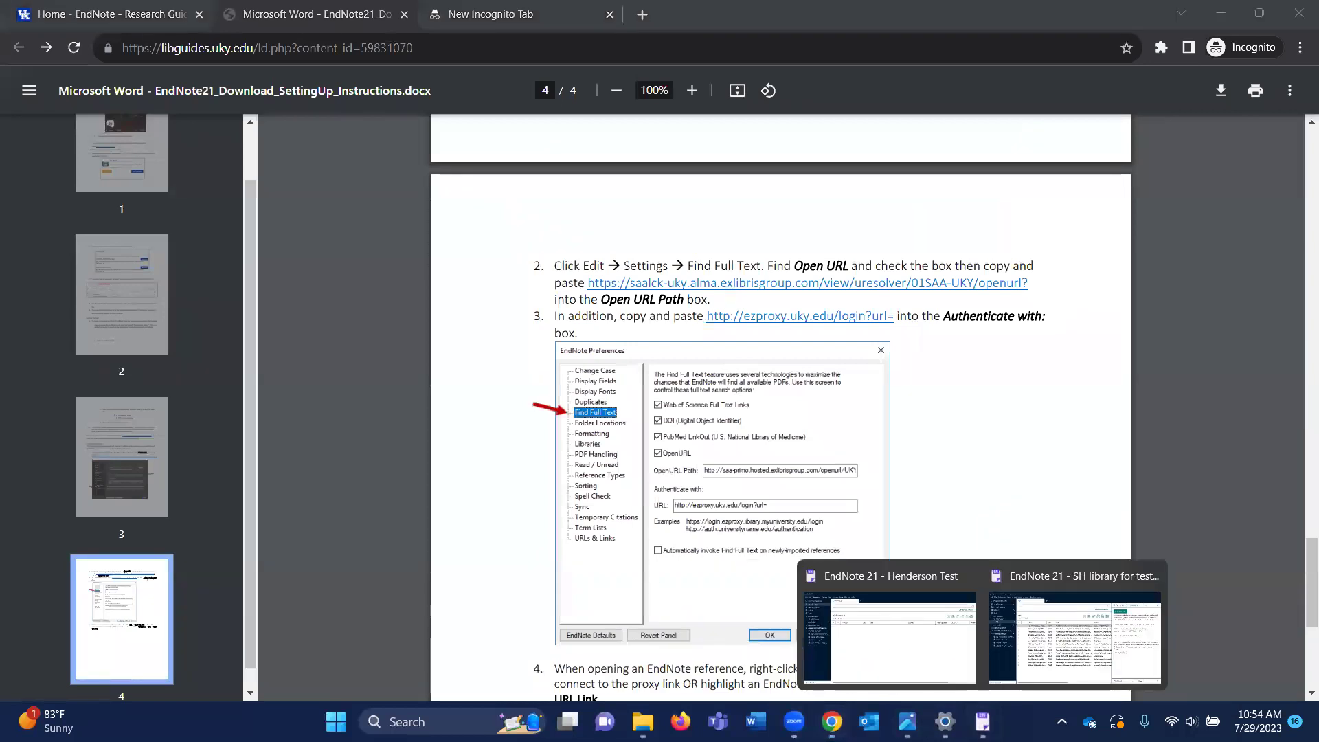
pyautogui.click(1058, 643)
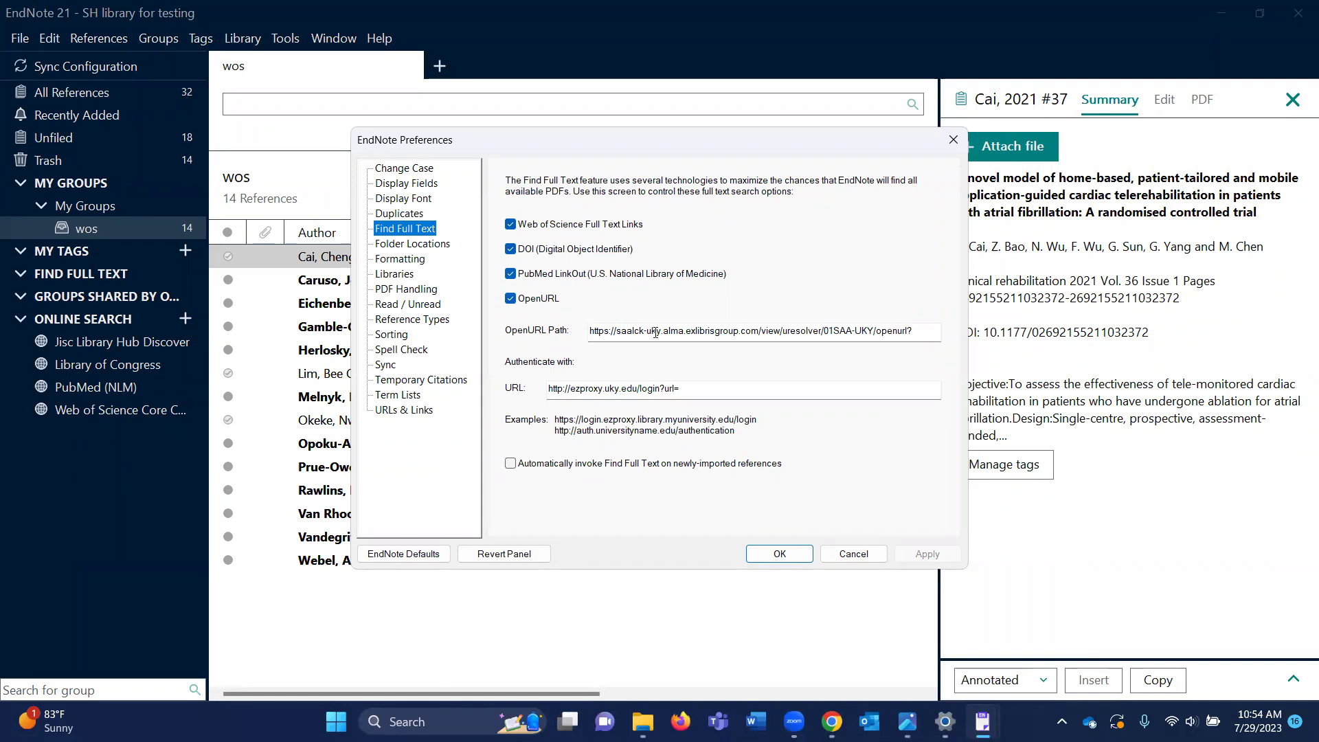
pyautogui.click(724, 327)
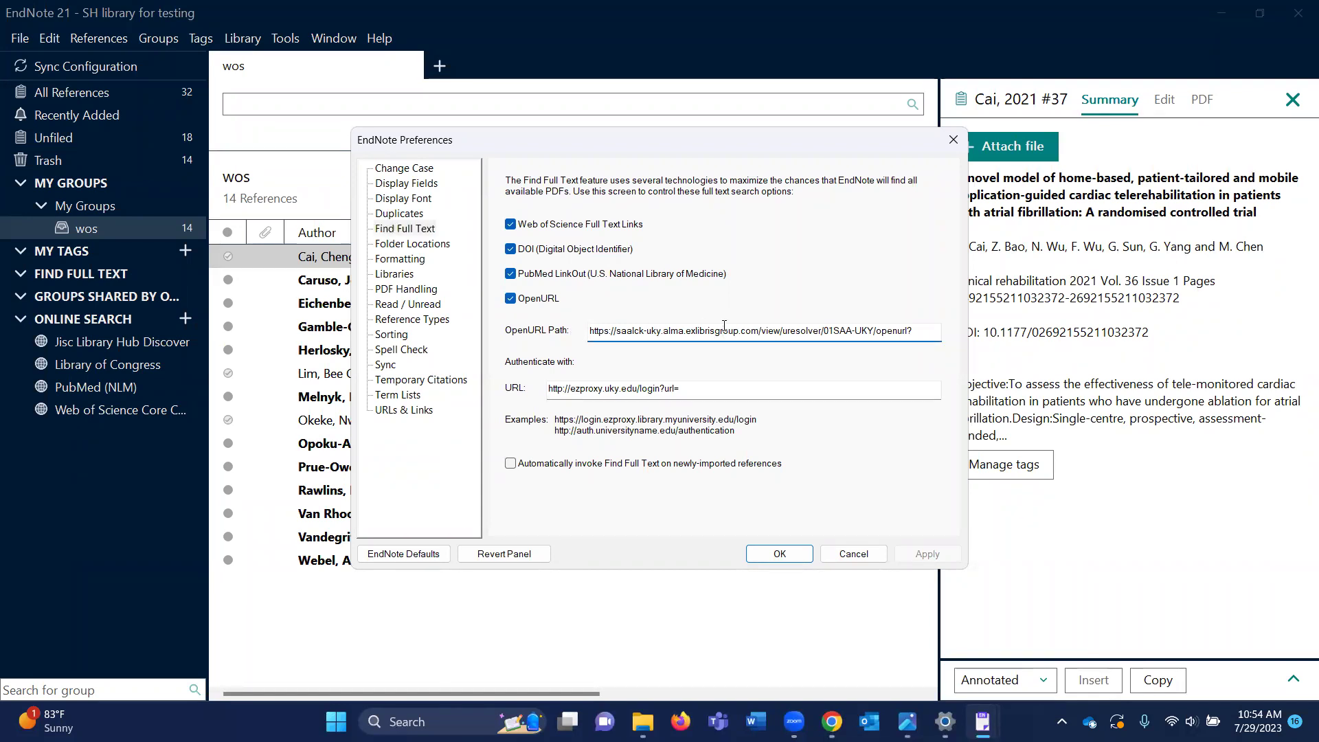
pyautogui.moveTo(927, 711)
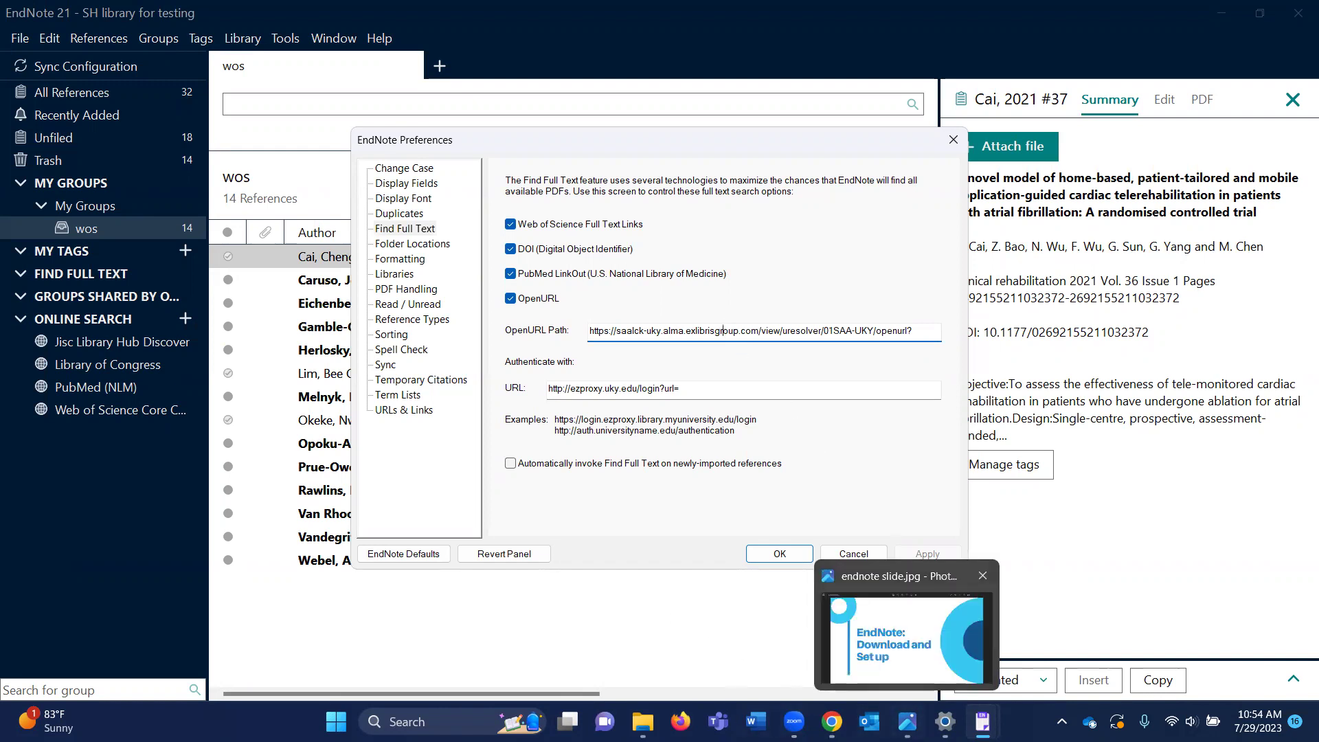
pyautogui.moveTo(831, 721)
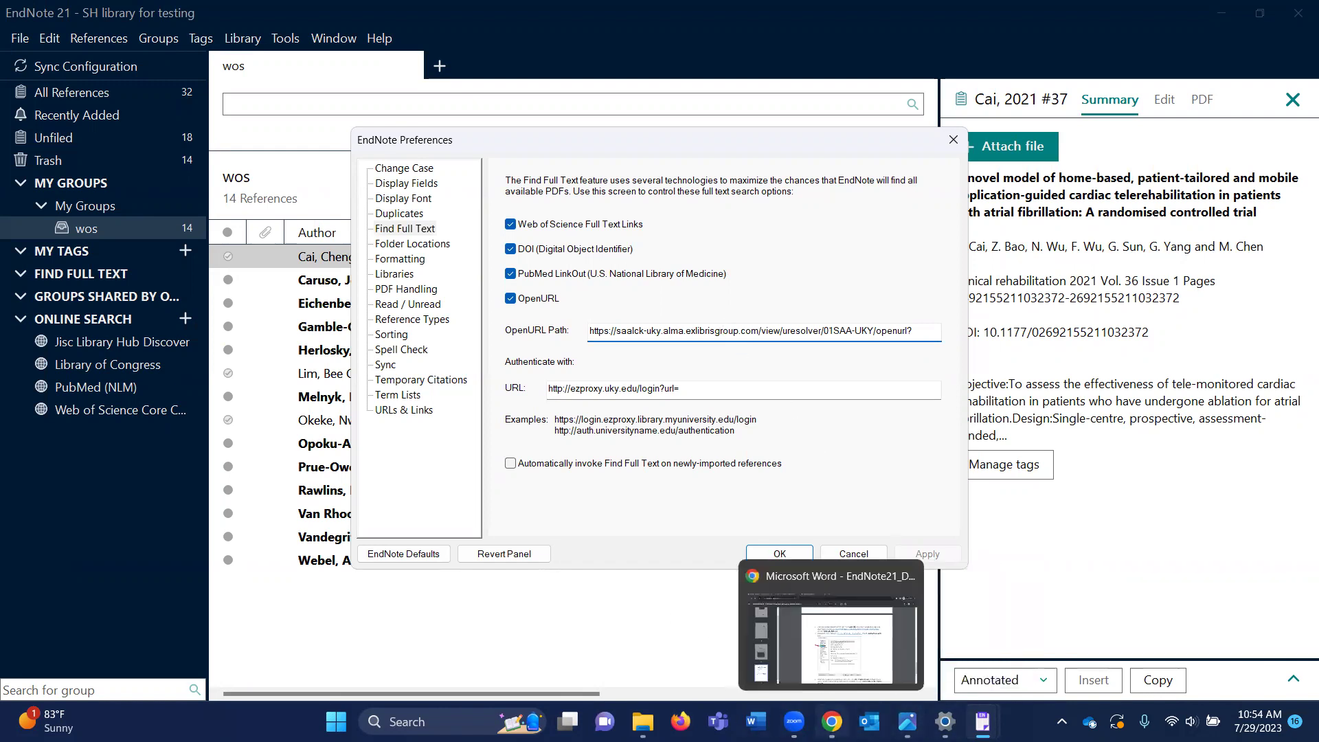
pyautogui.click(838, 656)
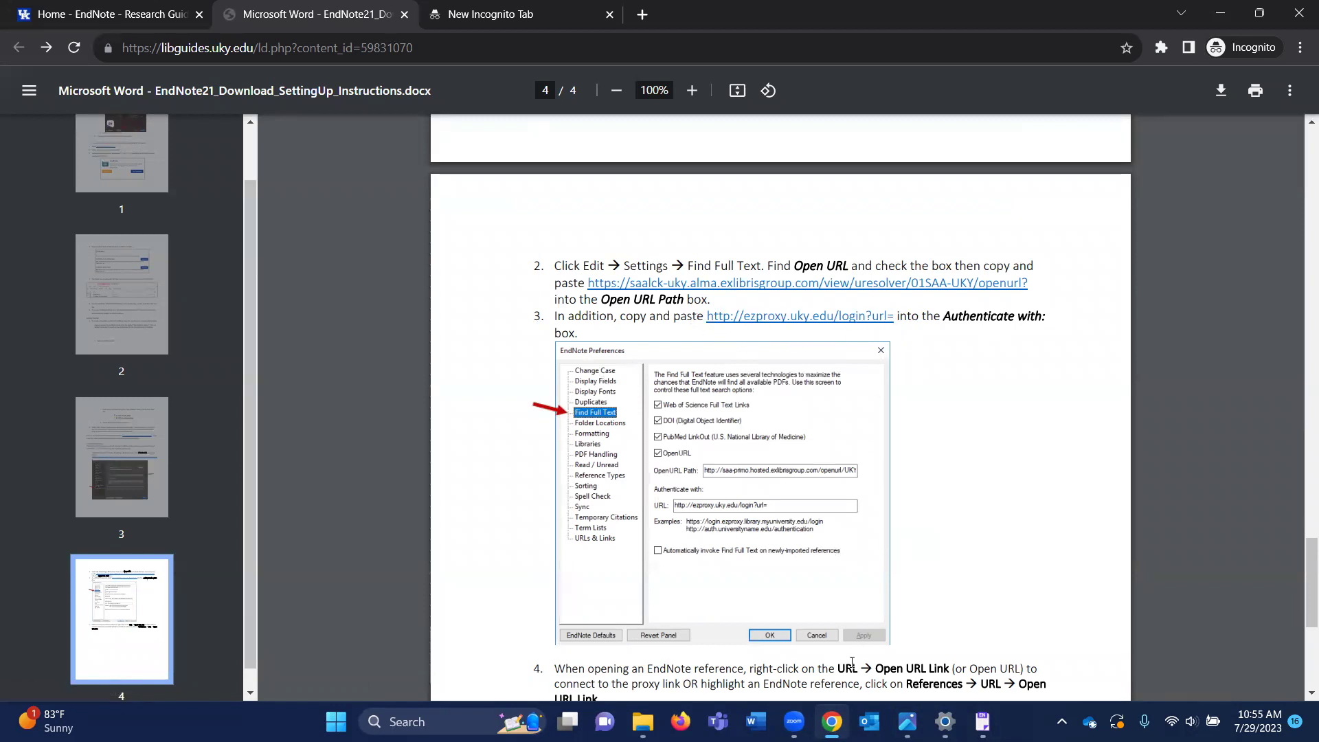
pyautogui.moveTo(846, 720)
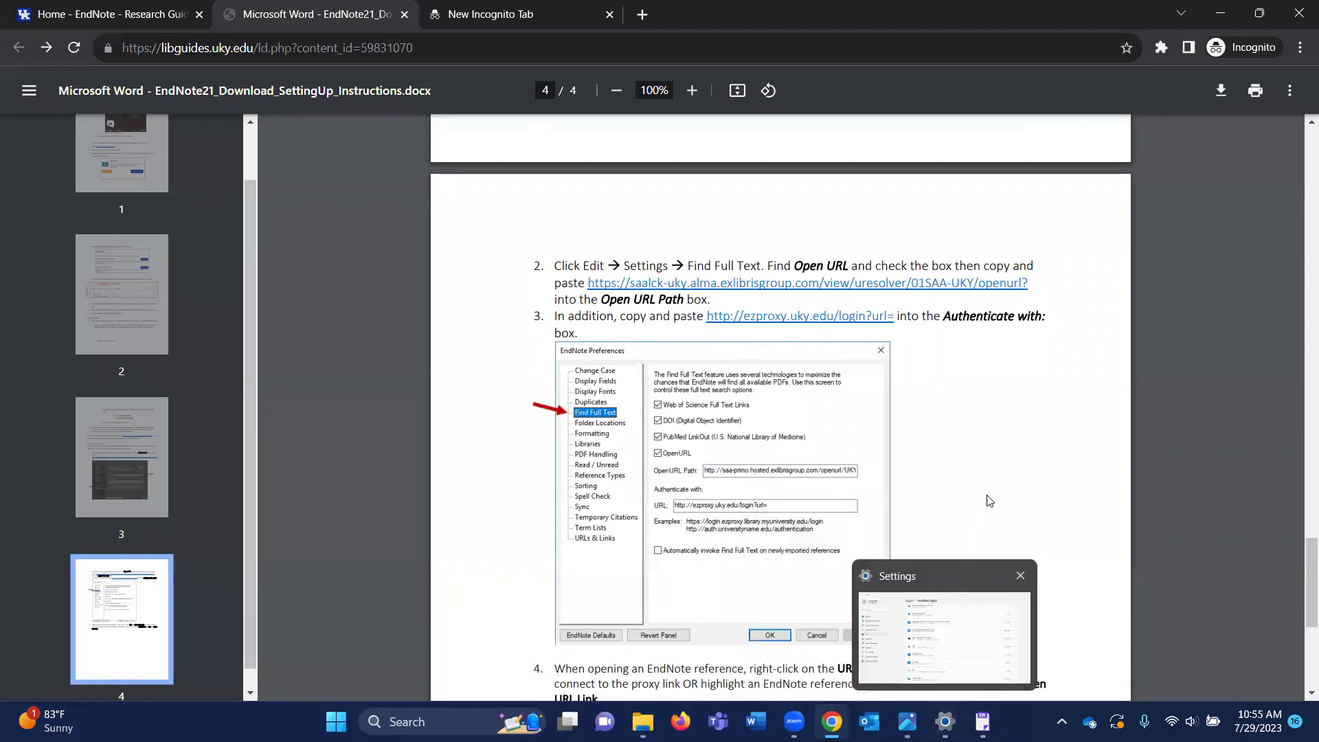
pyautogui.moveTo(983, 721)
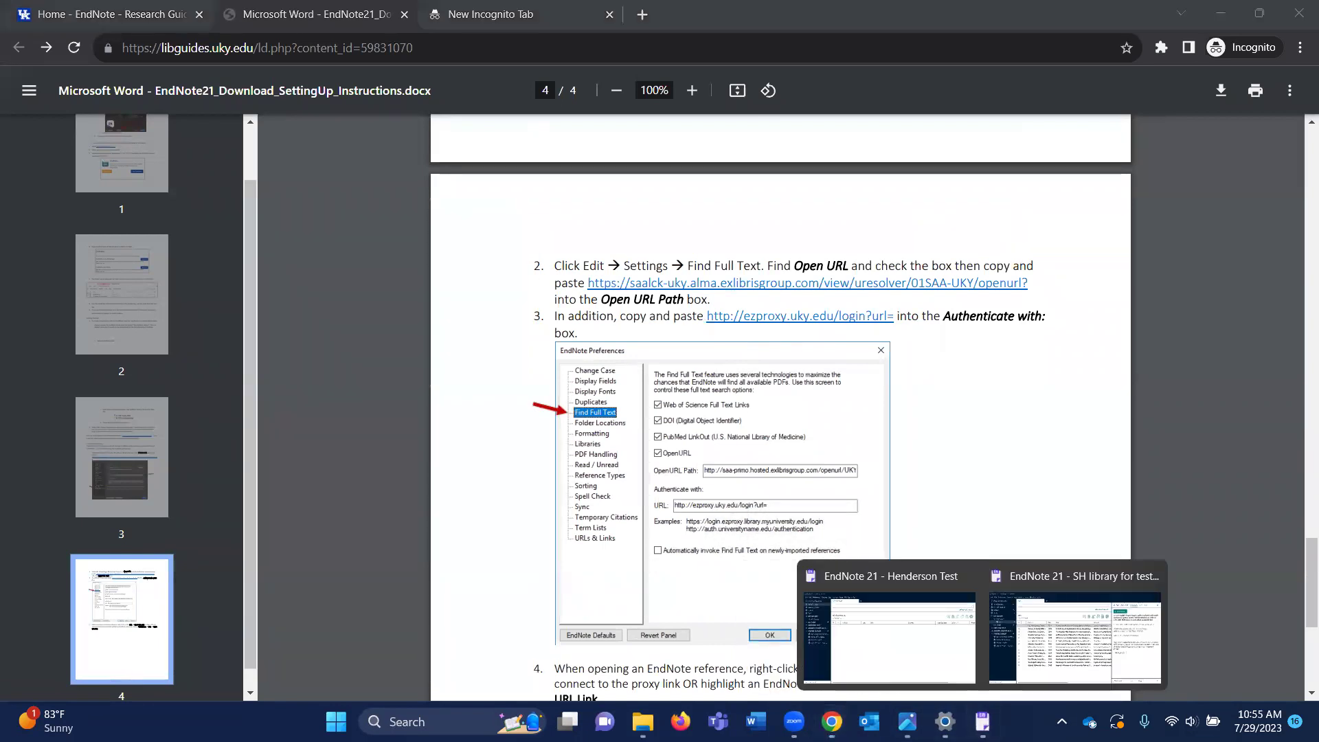
pyautogui.click(1061, 649)
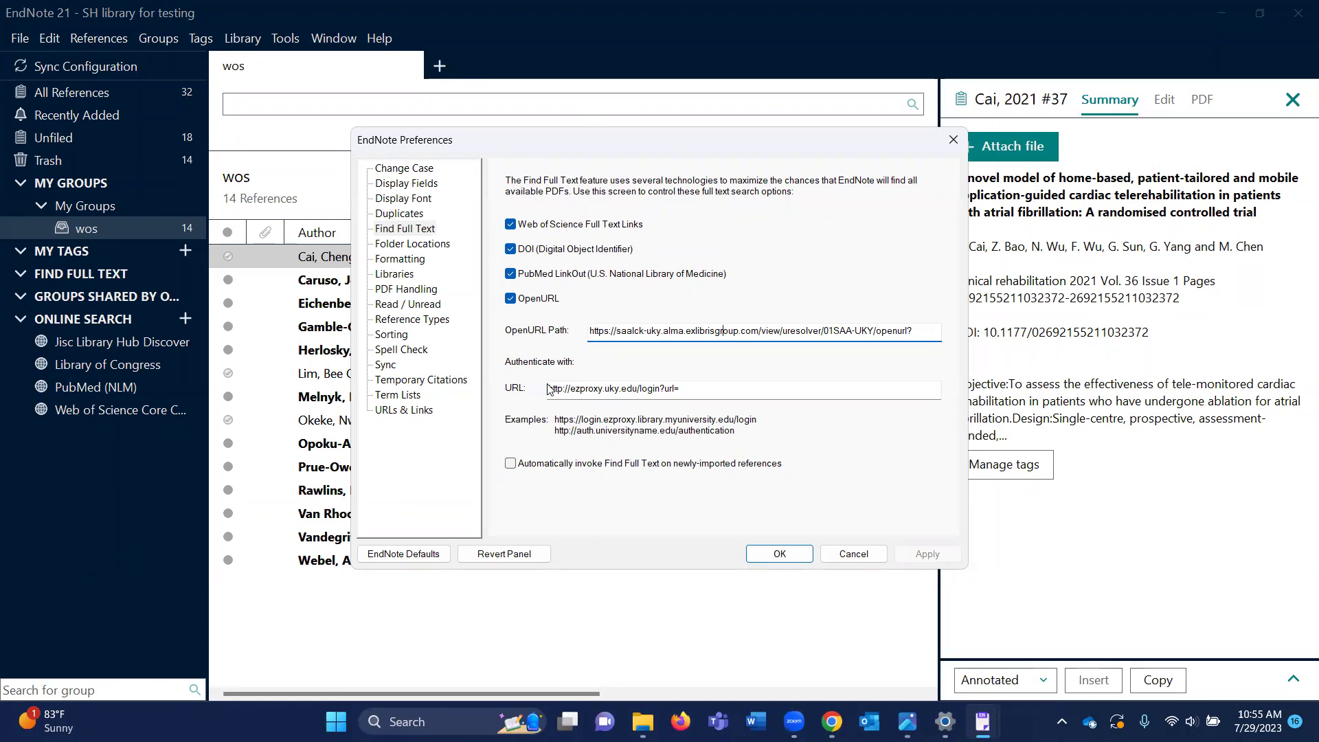
pyautogui.click(699, 386)
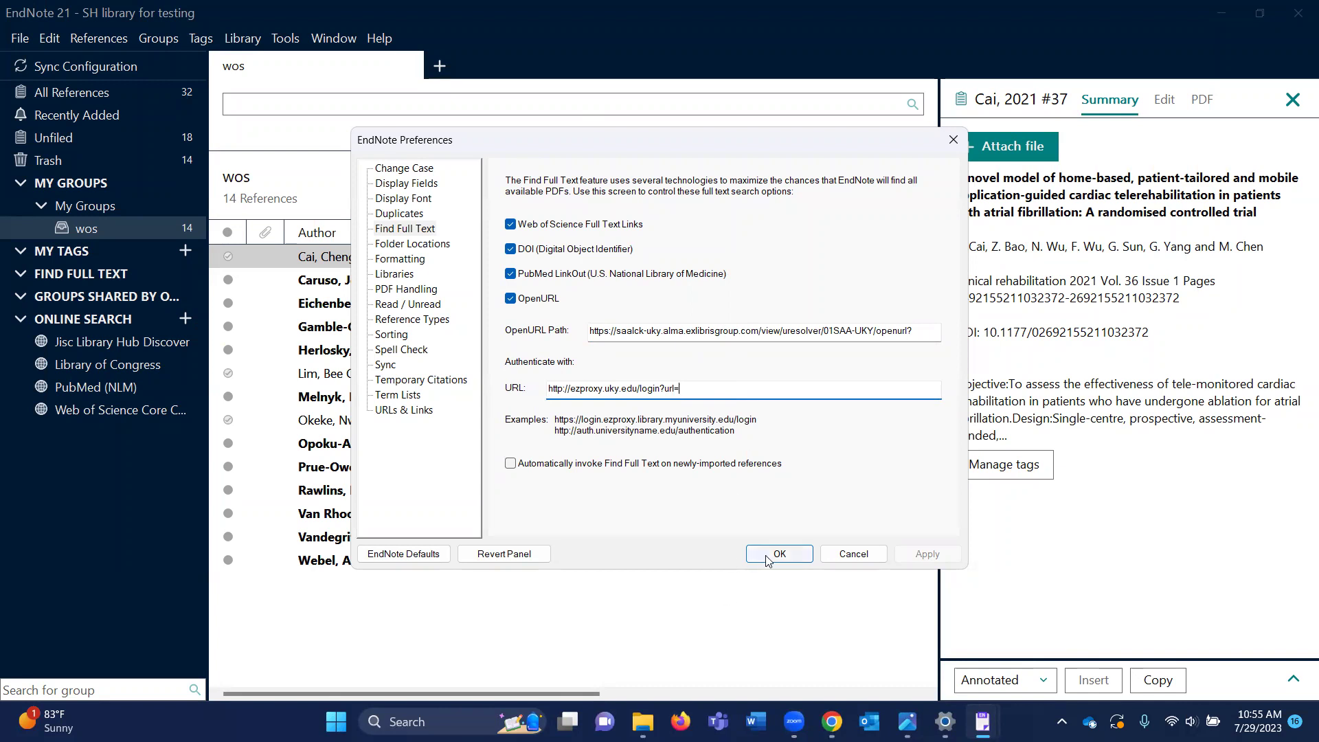
pyautogui.click(799, 561)
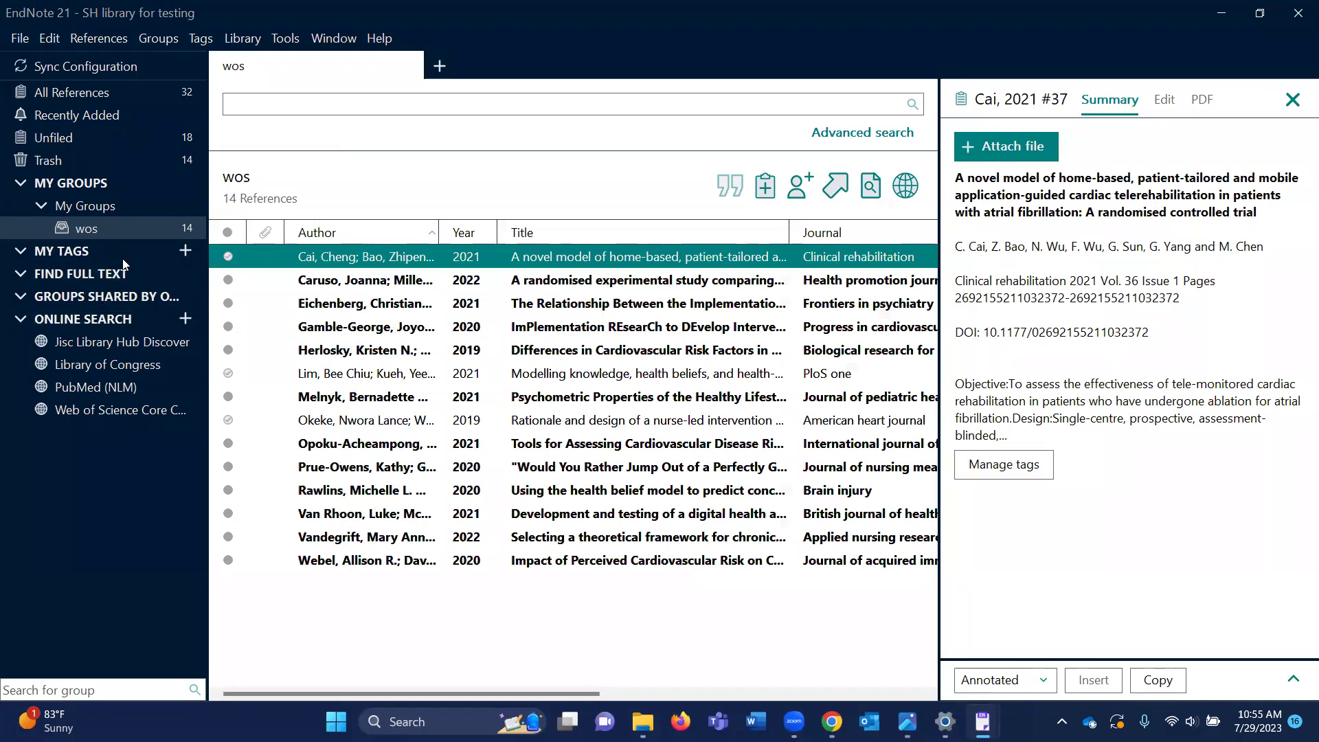
# - Check the empty Find Full Text group, then select the first five references in the wos group
pyautogui.click(128, 276)
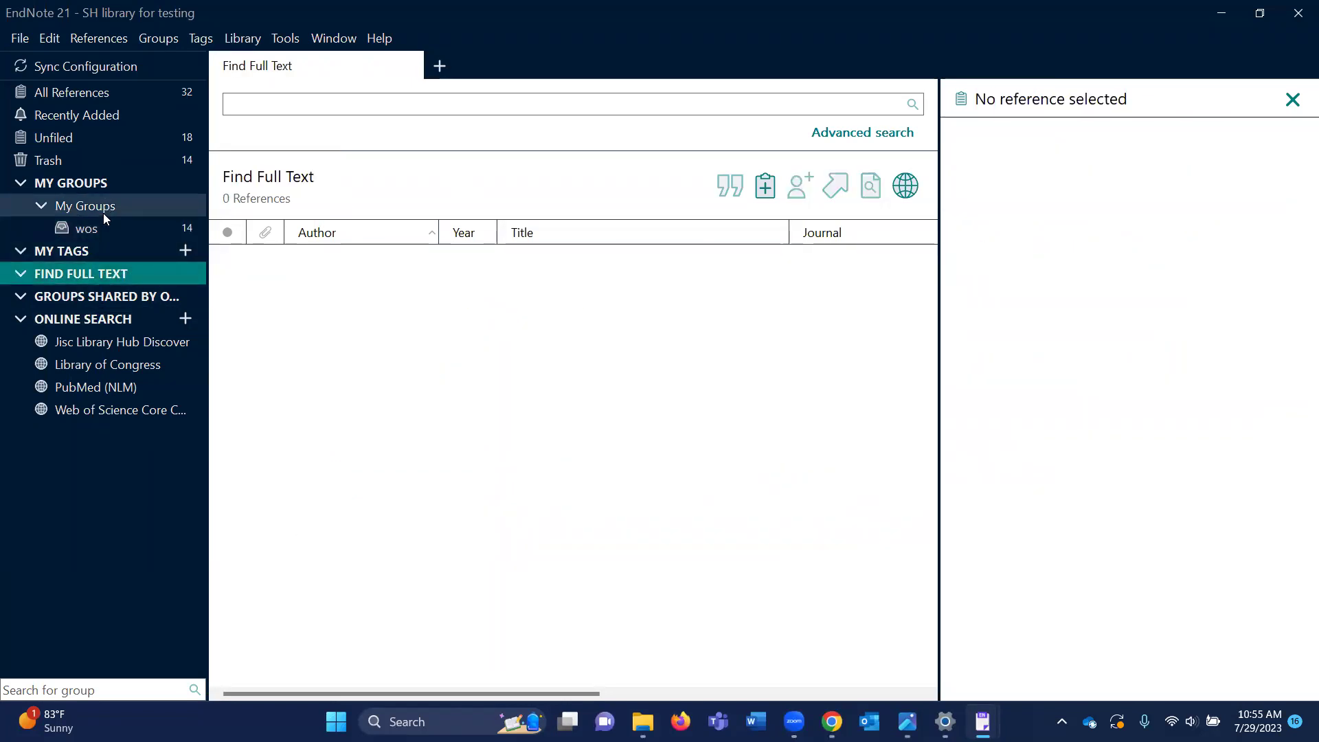
pyautogui.click(107, 231)
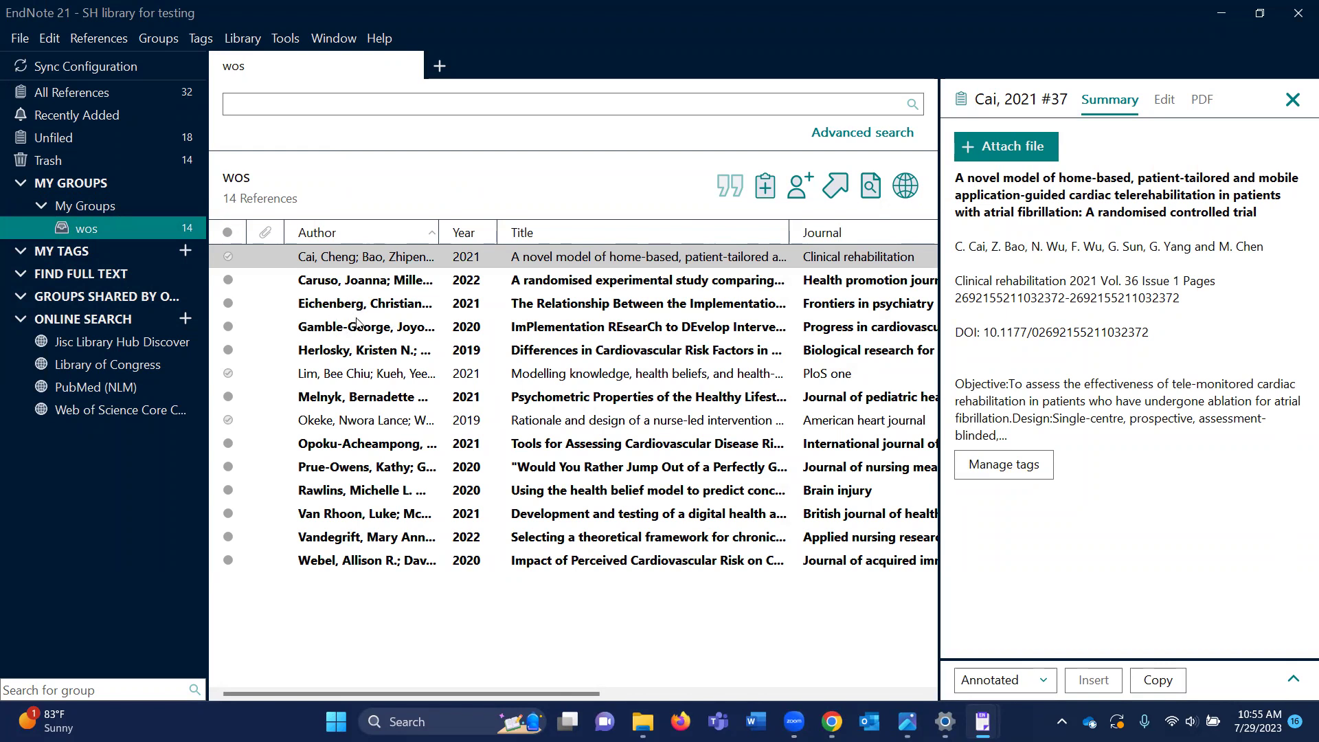
pyautogui.keyDown('shift'); pyautogui.click(376, 329); pyautogui.keyUp('shift')
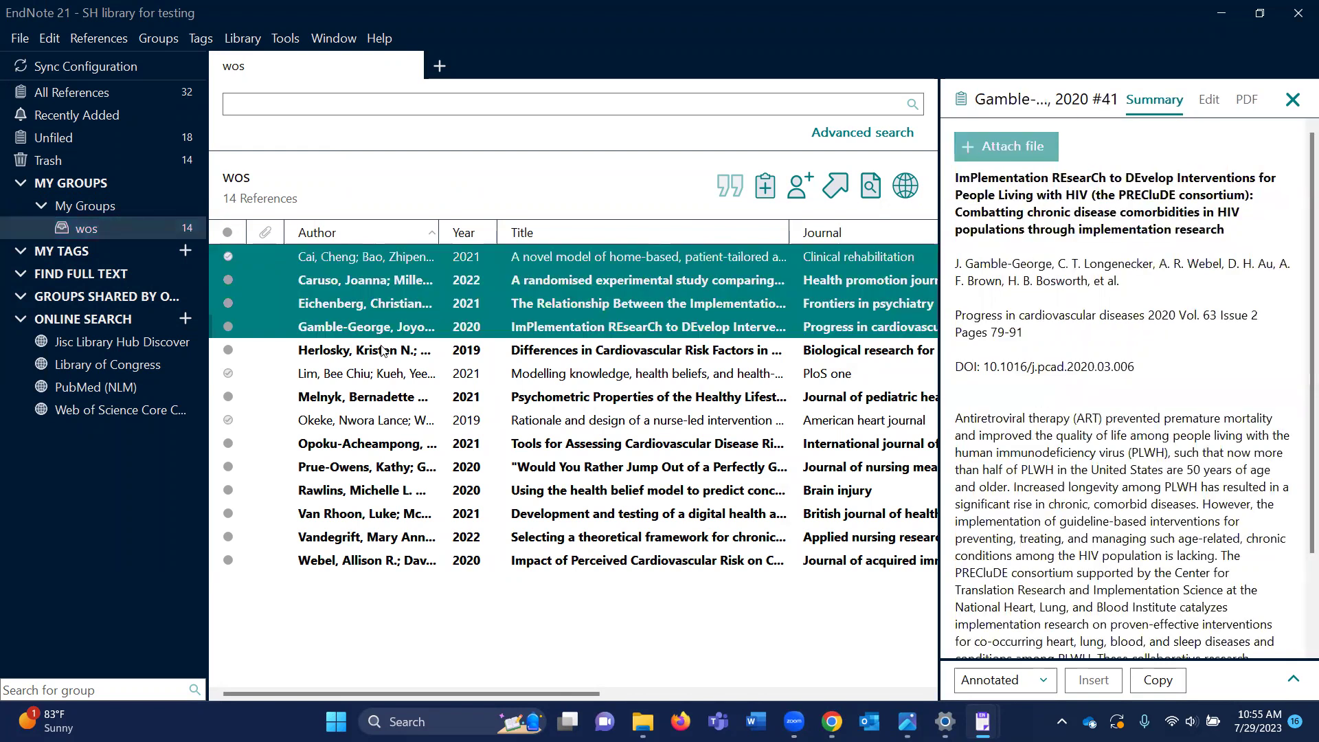
pyautogui.keyDown('shift'); pyautogui.click(384, 350); pyautogui.keyUp('shift')
# - Run Find Full Text on the five selected references, signing in with the linkblue username and password
pyautogui.rightClick(384, 351)
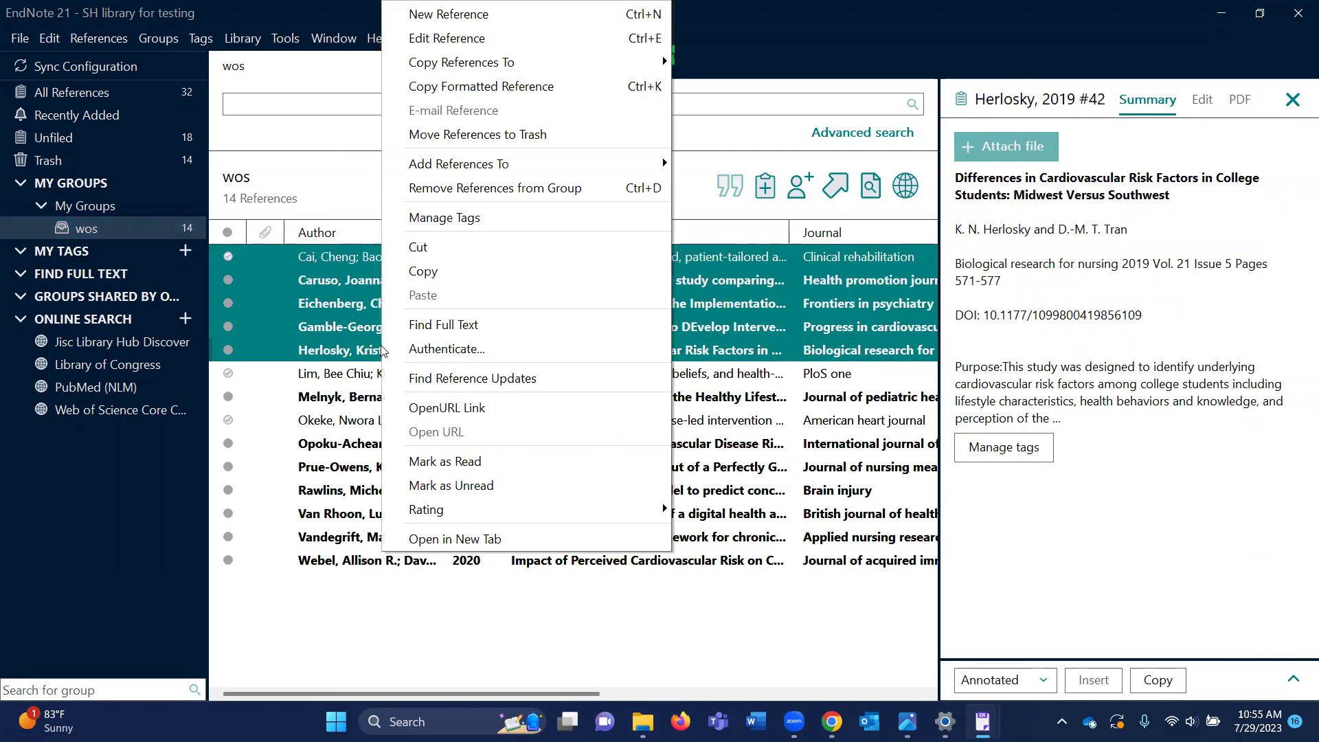
pyautogui.click(441, 329)
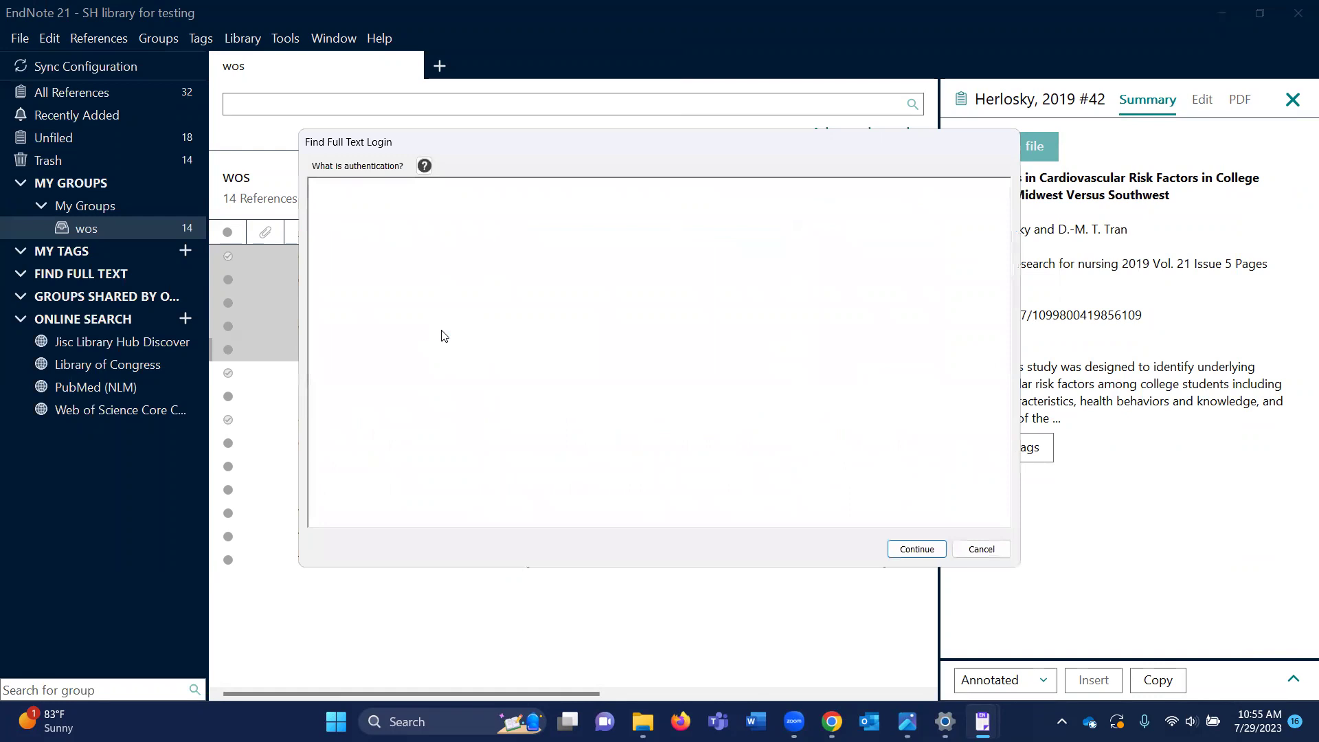
pyautogui.click(488, 371)
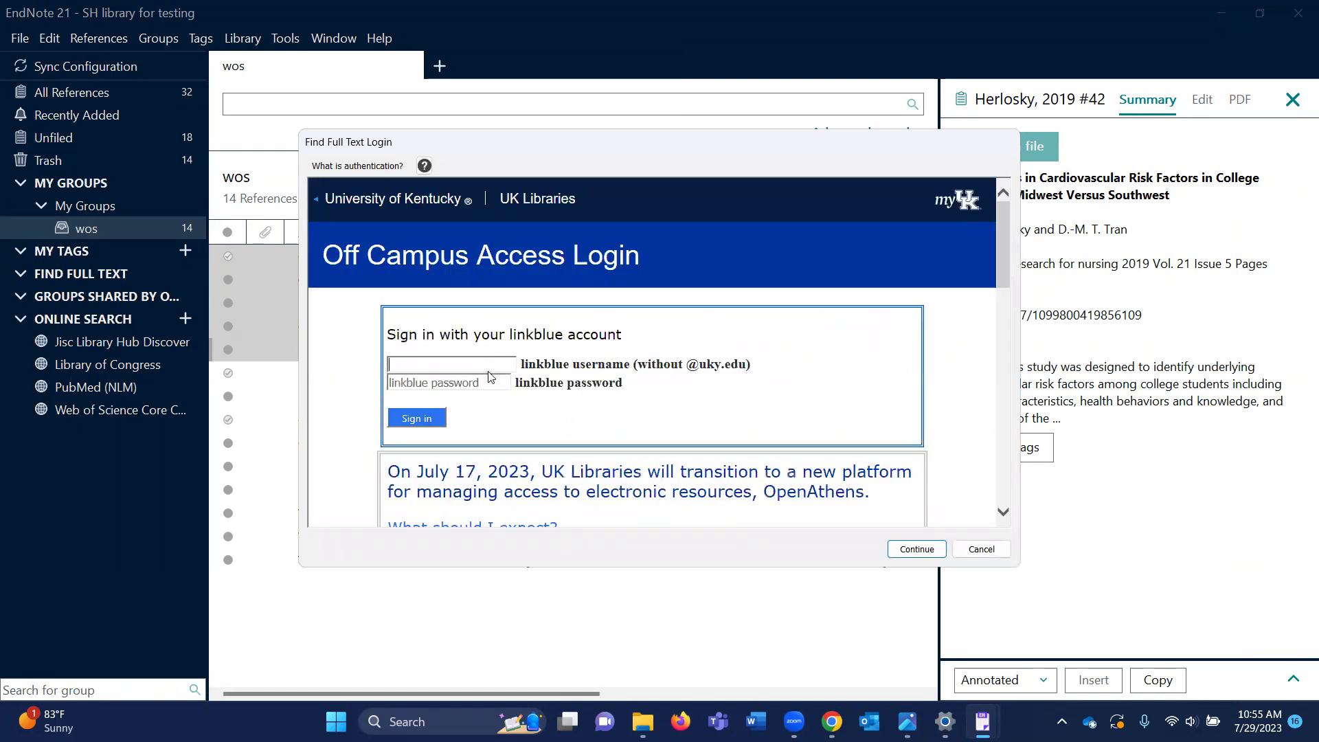
pyautogui.write('she284')
pyautogui.press('Tab')
pyautogui.write('••••••••••••••')
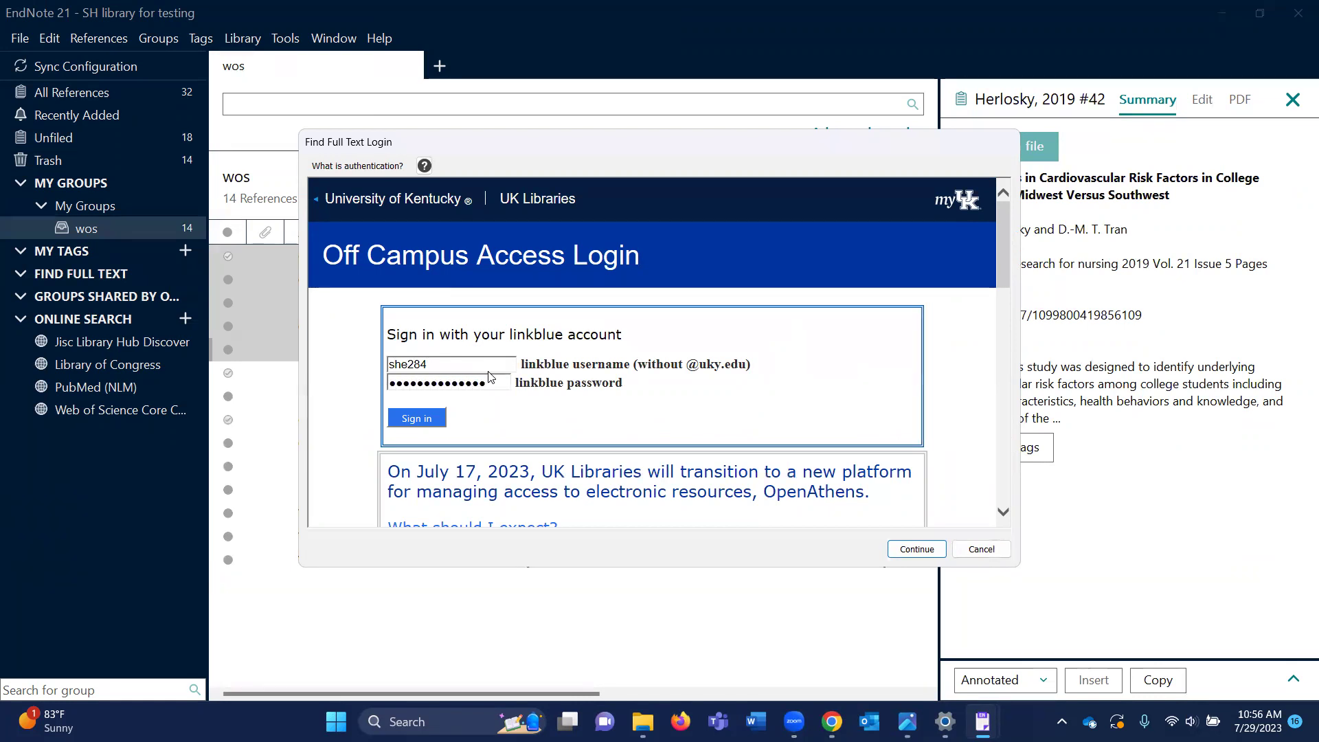
pyautogui.press('Return')
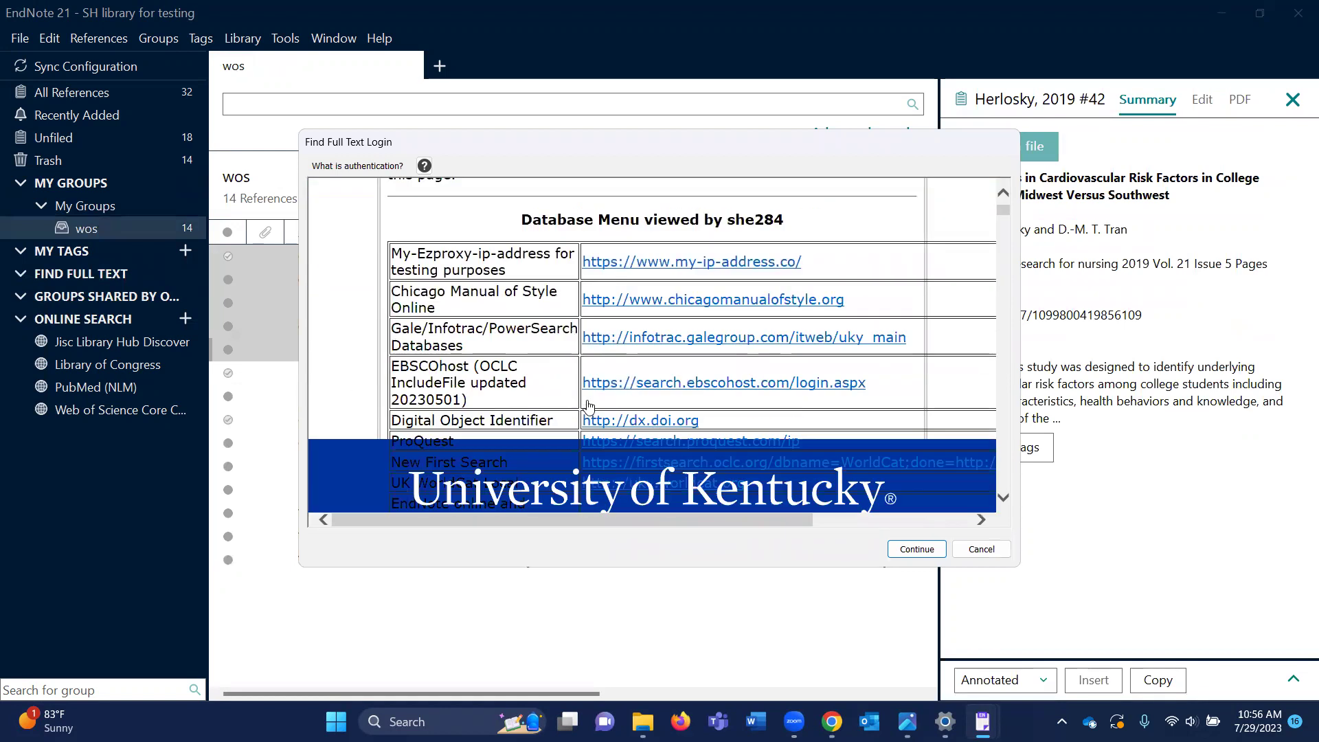
pyautogui.scroll(-15, 588, 406)
pyautogui.click(917, 549)
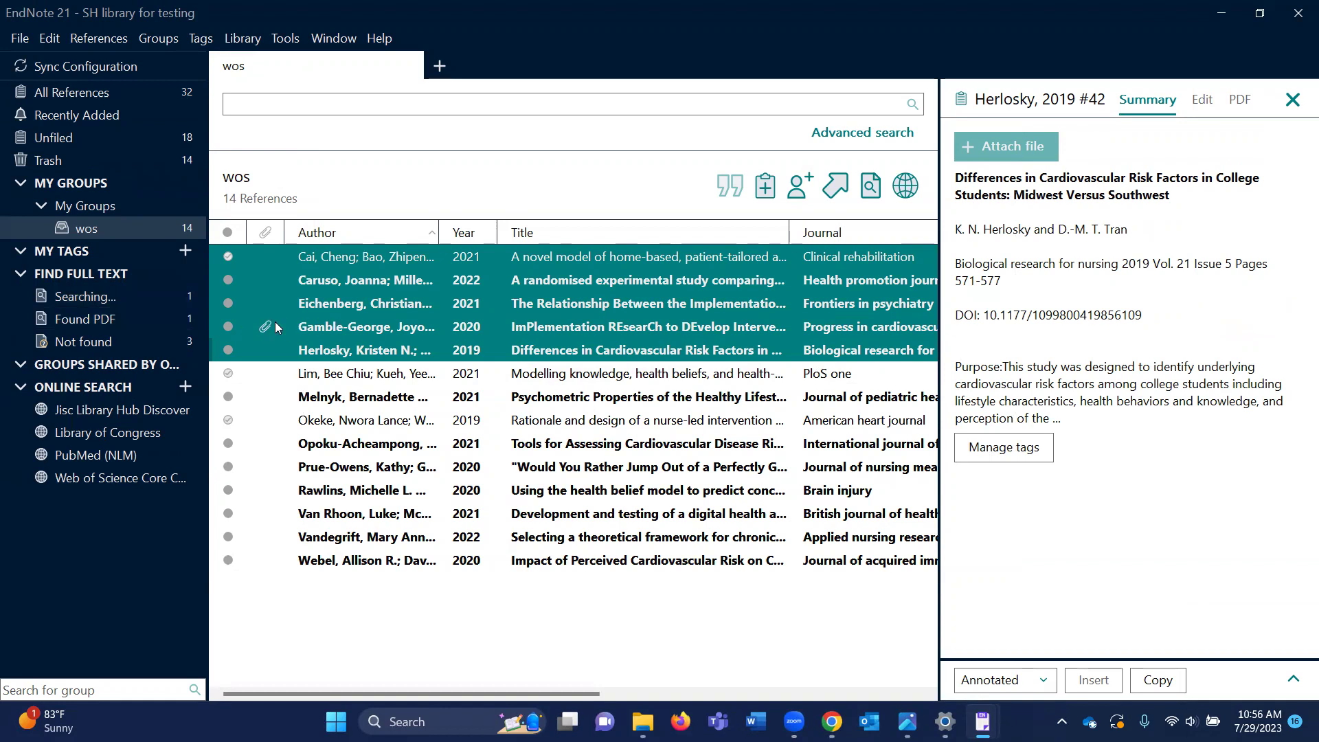
# - Select the 2020 HIV implementation-research reference showing the attached PDF
pyautogui.click(294, 325)
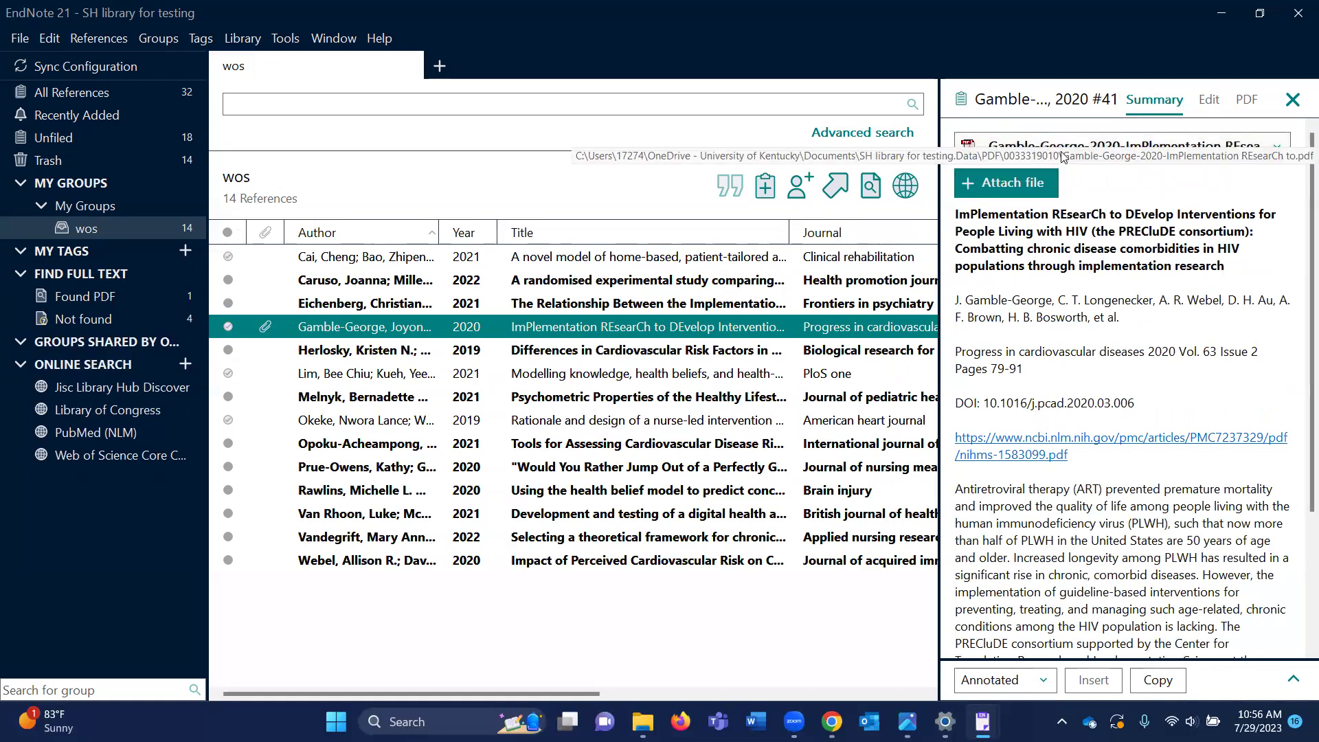
pyautogui.click(1021, 148)
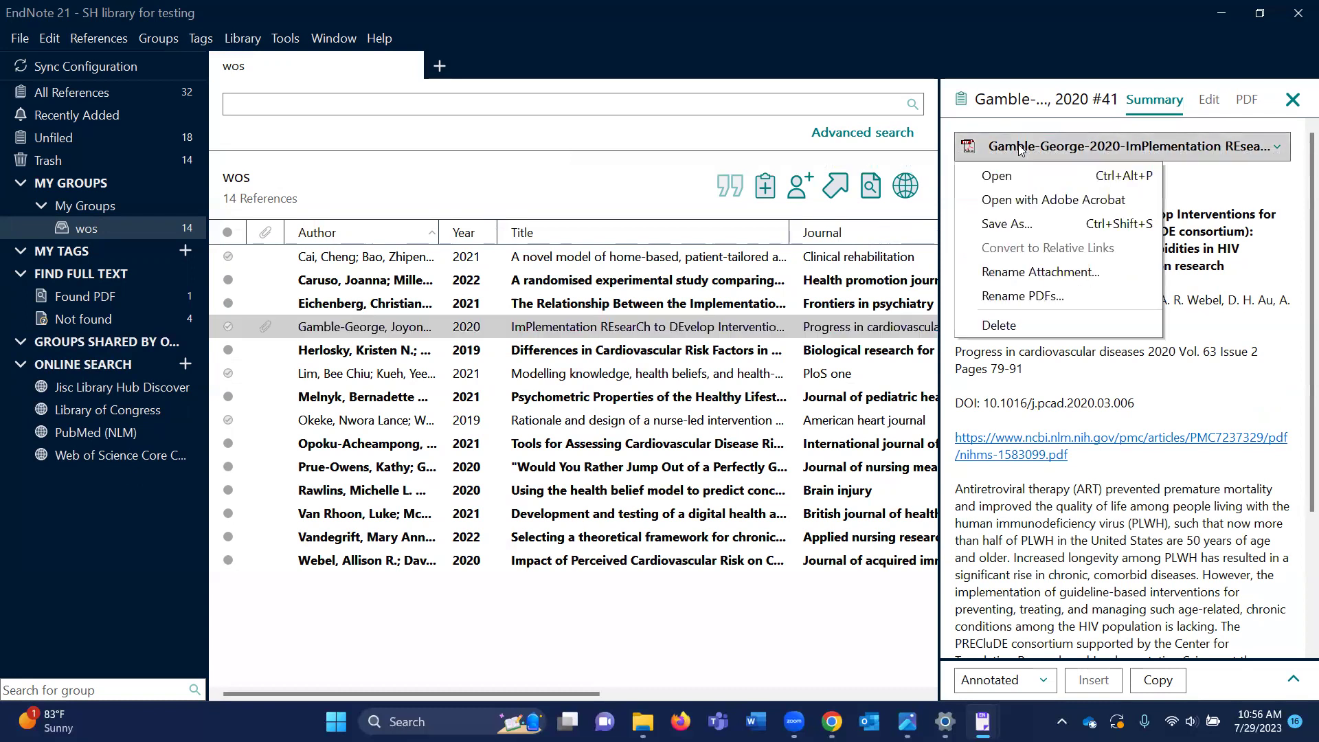
pyautogui.click(996, 175)
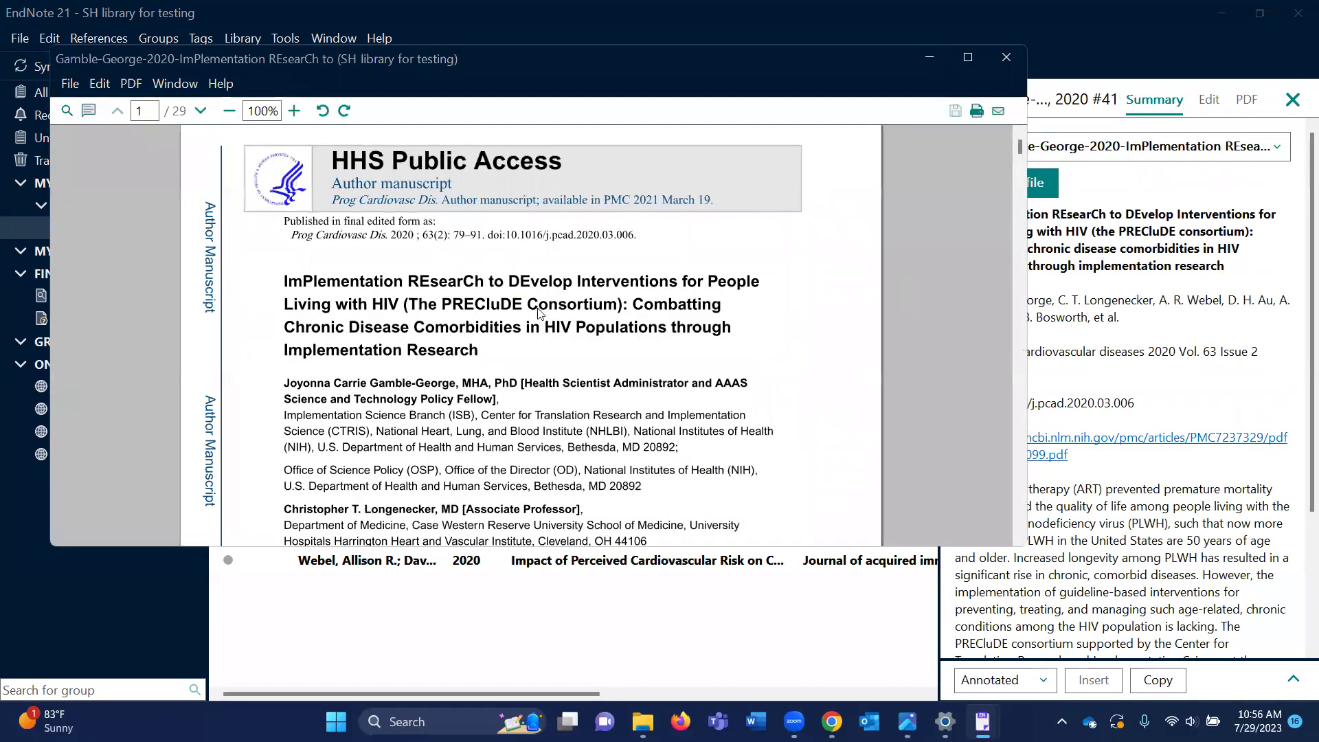
pyautogui.scroll(-7, 539, 312)
pyautogui.scroll(7, 540, 312)
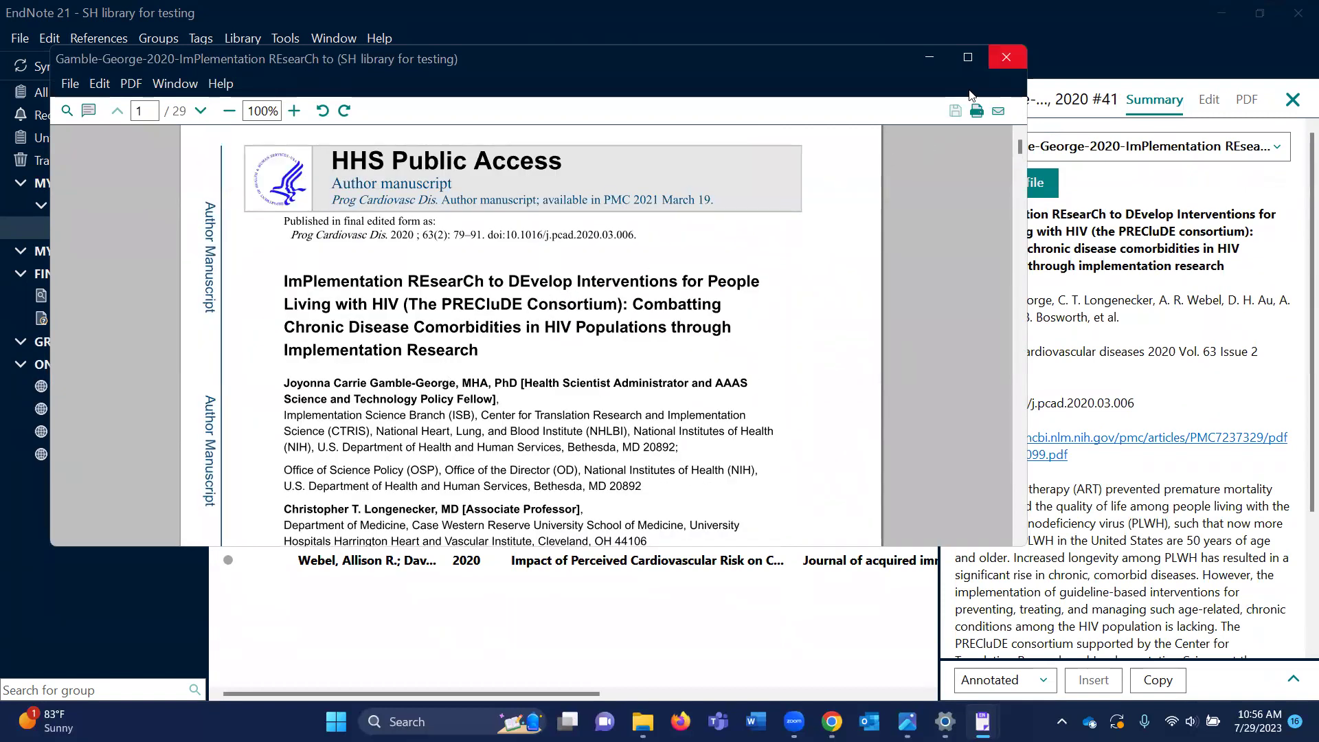
pyautogui.click(1006, 56)
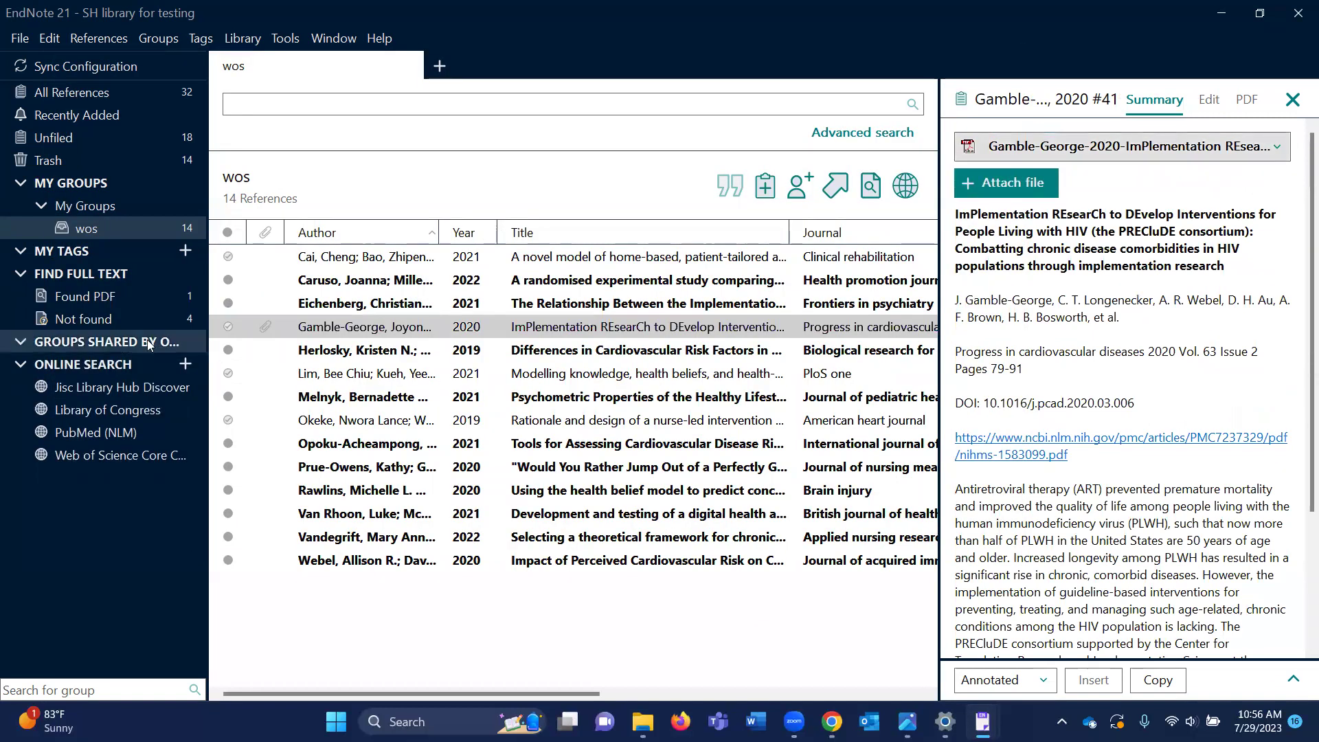
pyautogui.click(143, 313)
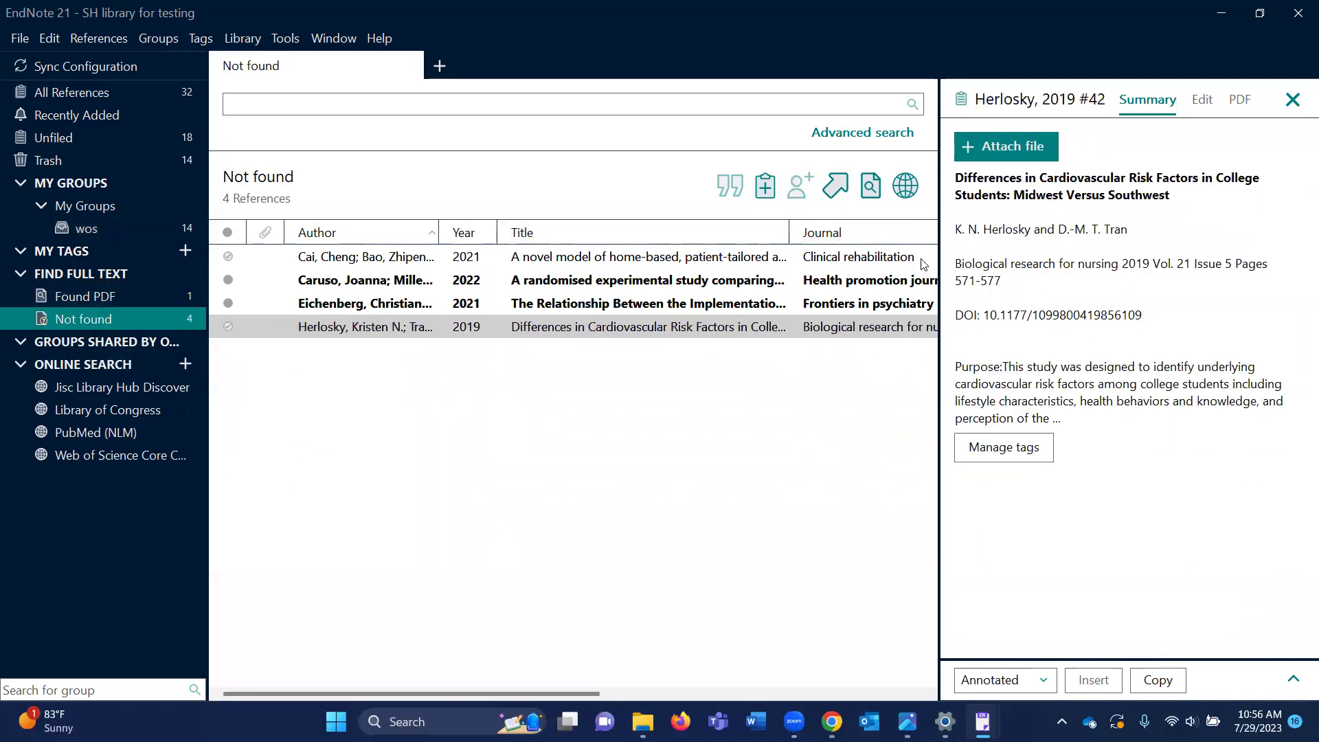
# - Review the 2021 COVID-19 lockdown survey and 2022 energy drink references, then return to Chrome's instructions
pyautogui.click(544, 308)
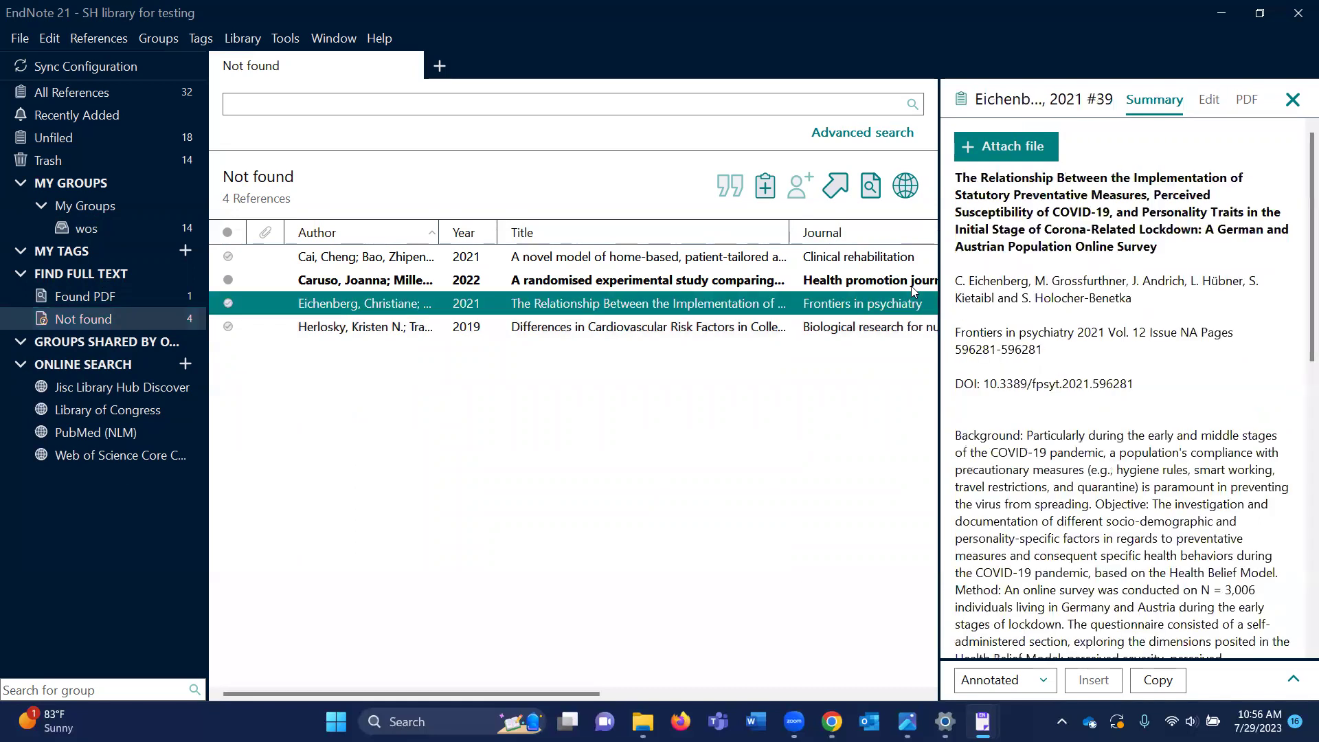
pyautogui.click(670, 282)
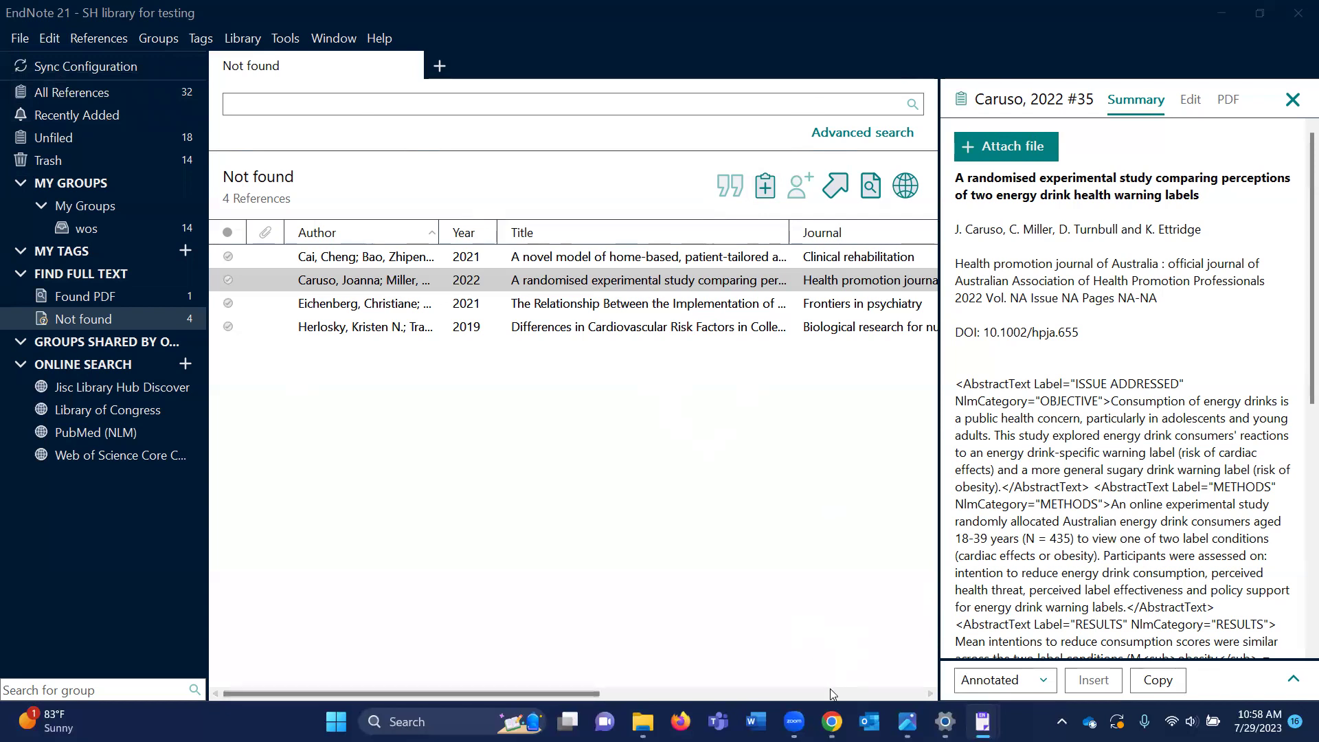
pyautogui.moveTo(832, 720)
pyautogui.click(832, 635)
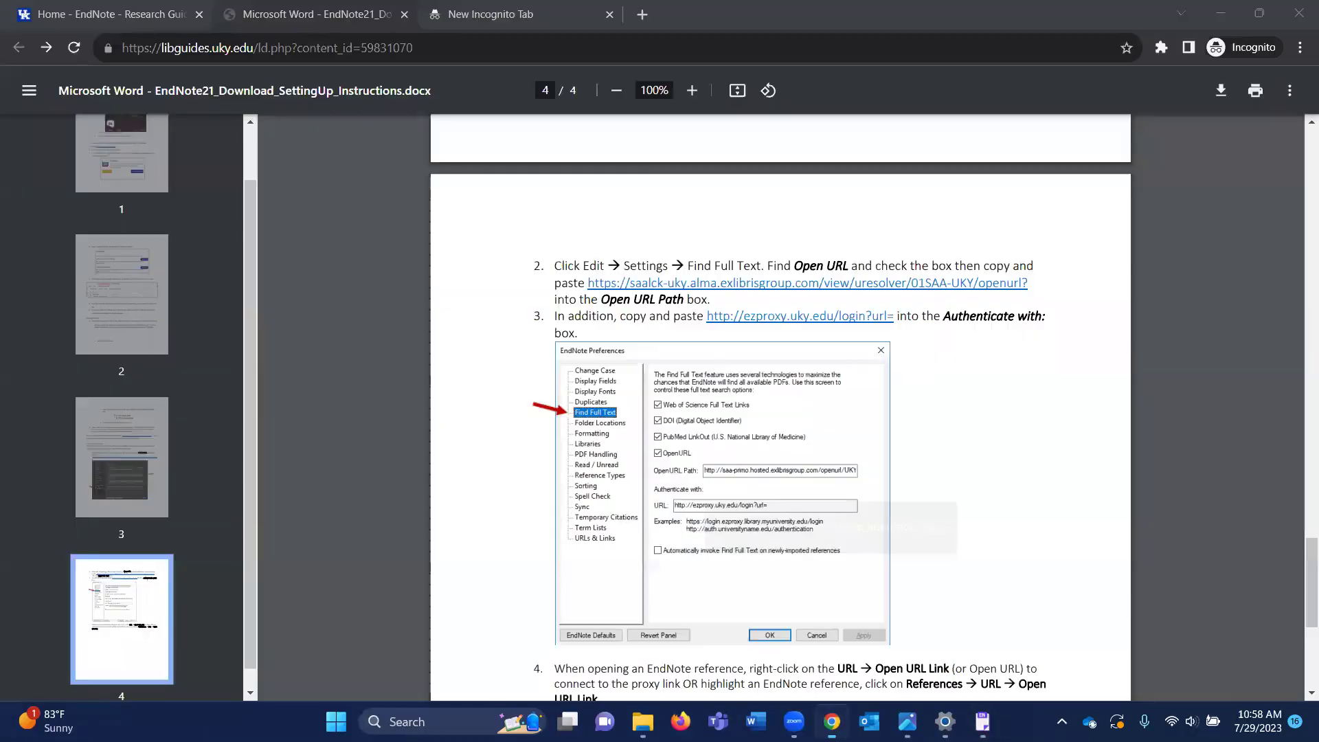
# - Scroll the instructions PDF, then switch to the 'Home - EndNote - Research Guides' tab
pyautogui.scroll(-5, 628, 454)
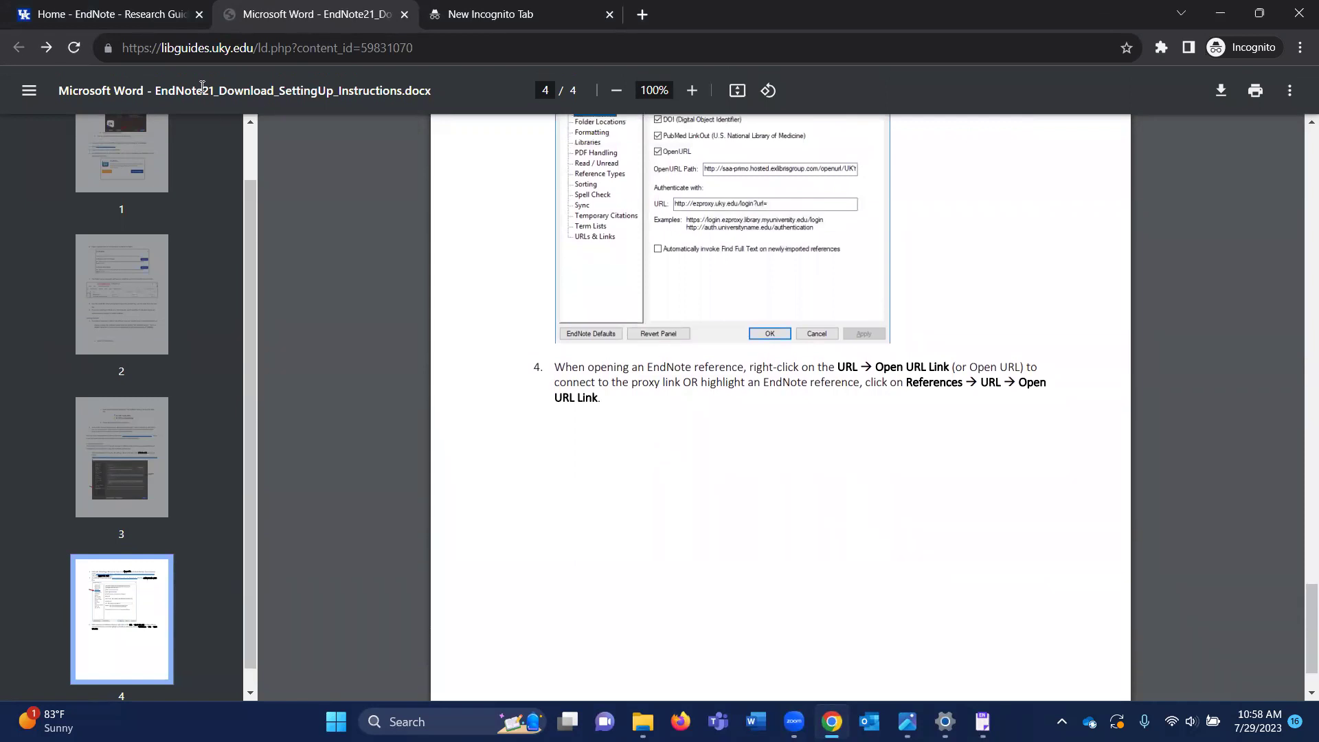
pyautogui.scroll(20, 415, 249)
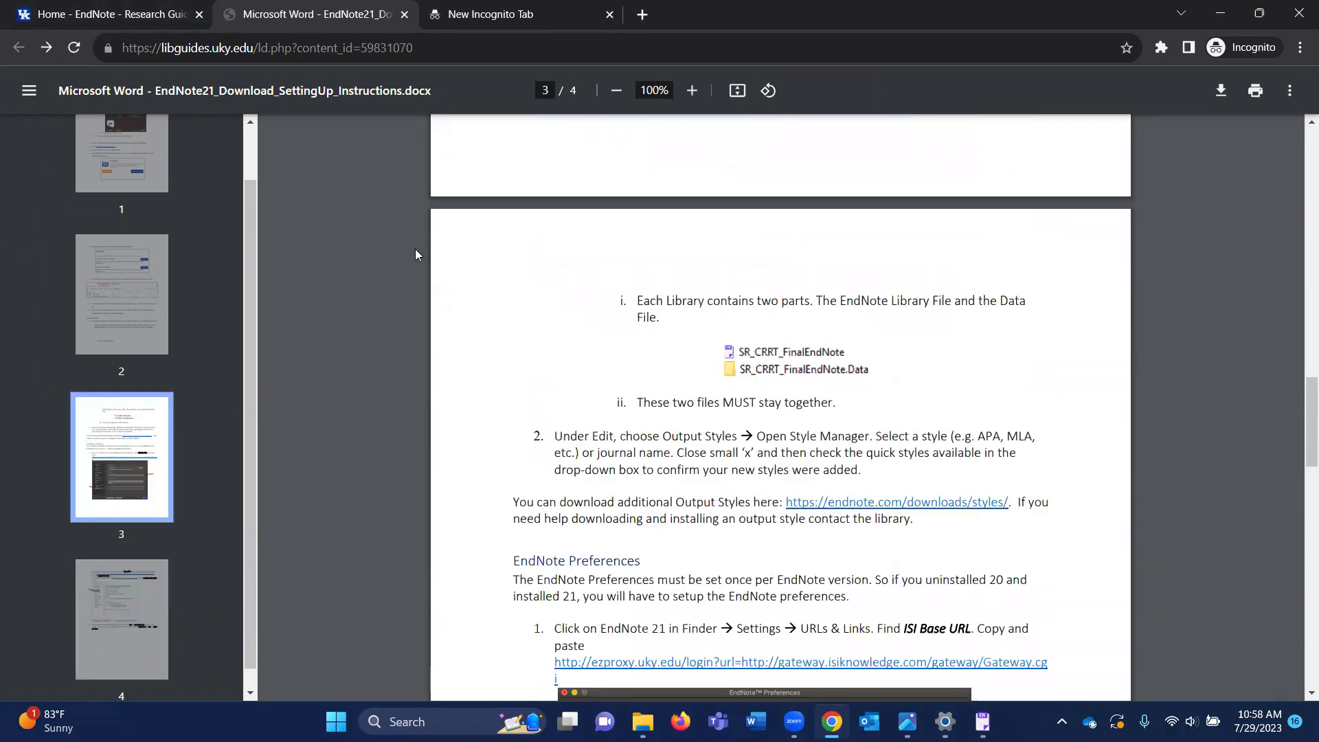
pyautogui.click(119, 6)
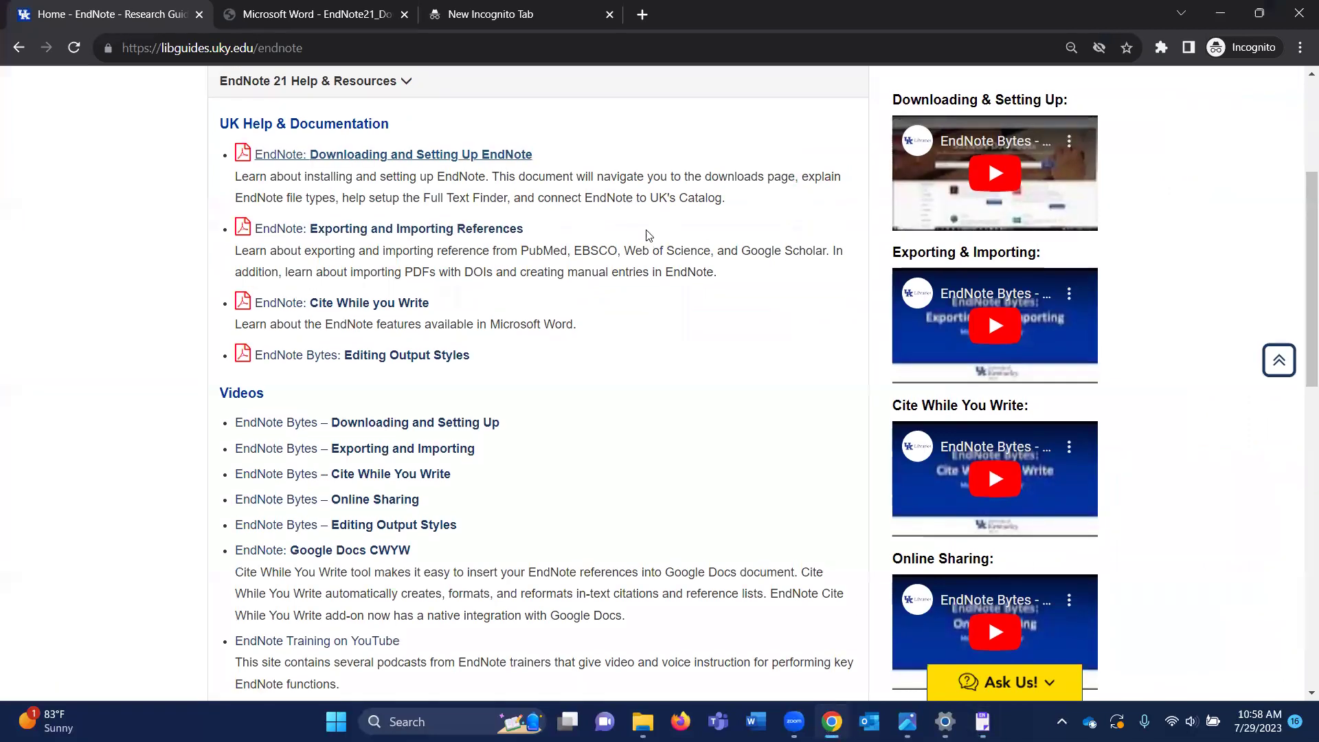
pyautogui.scroll(2, 646, 235)
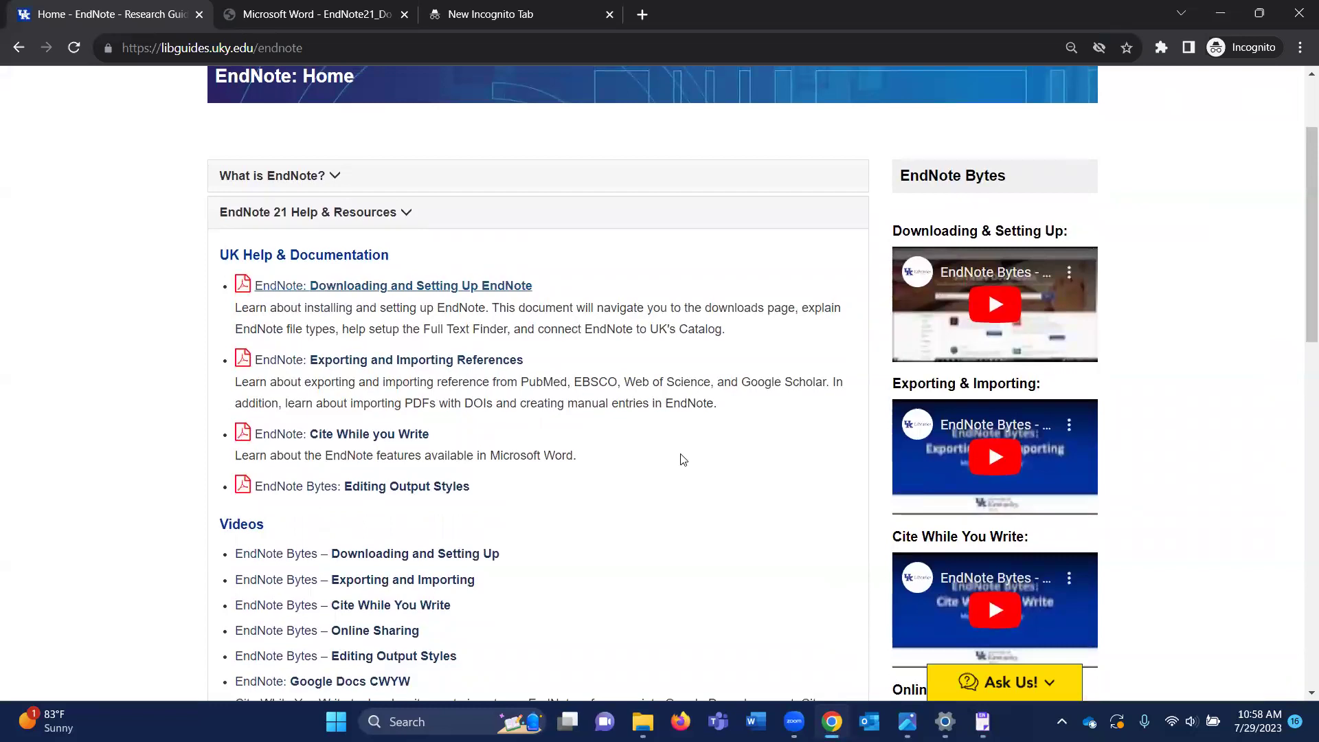
pyautogui.scroll(-4, 682, 459)
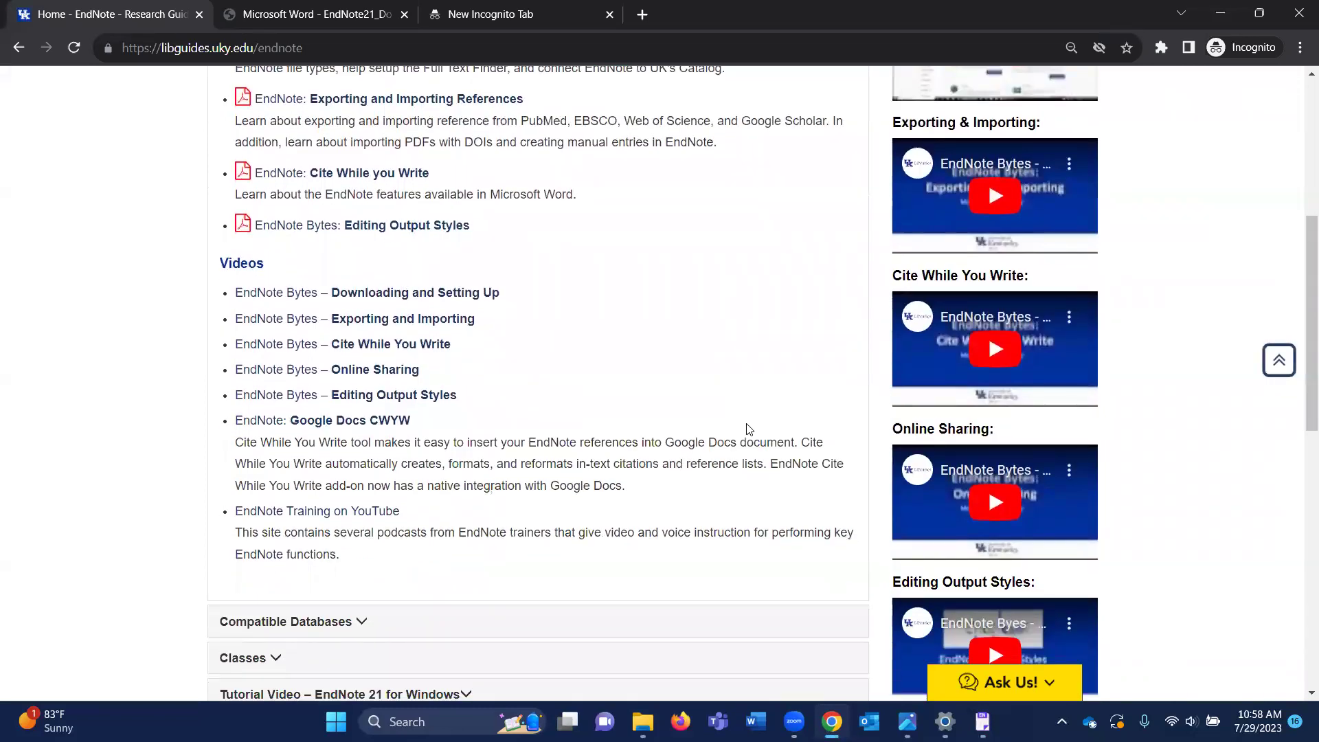
pyautogui.scroll(-6, 749, 429)
pyautogui.scroll(9, 746, 430)
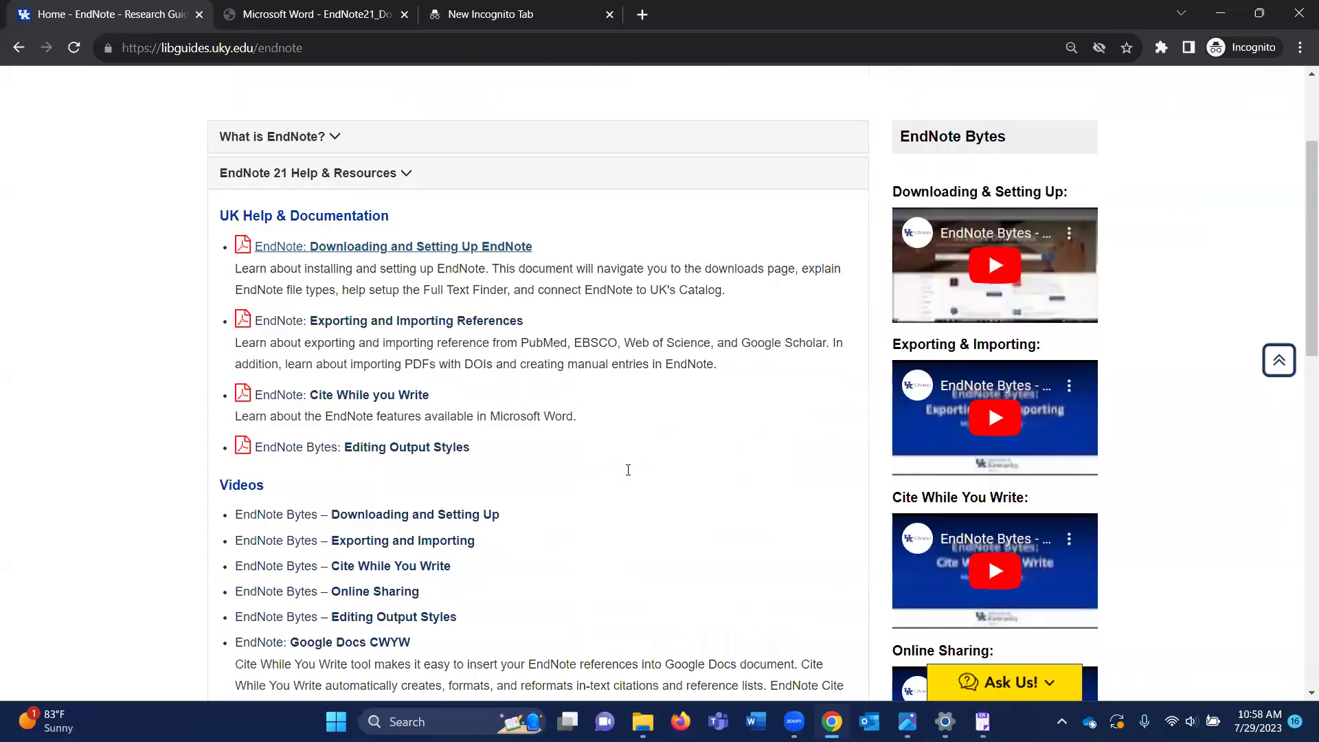
pyautogui.scroll(3, 628, 470)
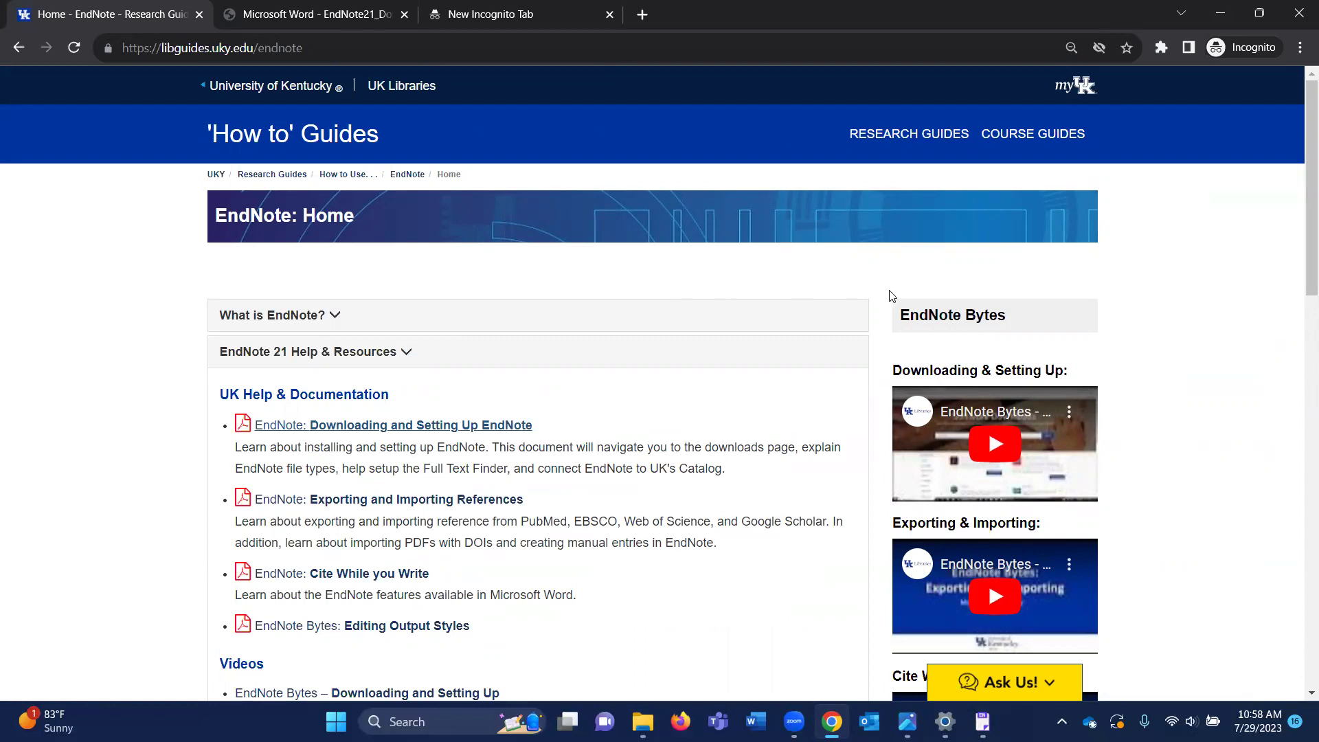
pyautogui.scroll(-1, 661, 465)
pyautogui.scroll(-1, 660, 466)
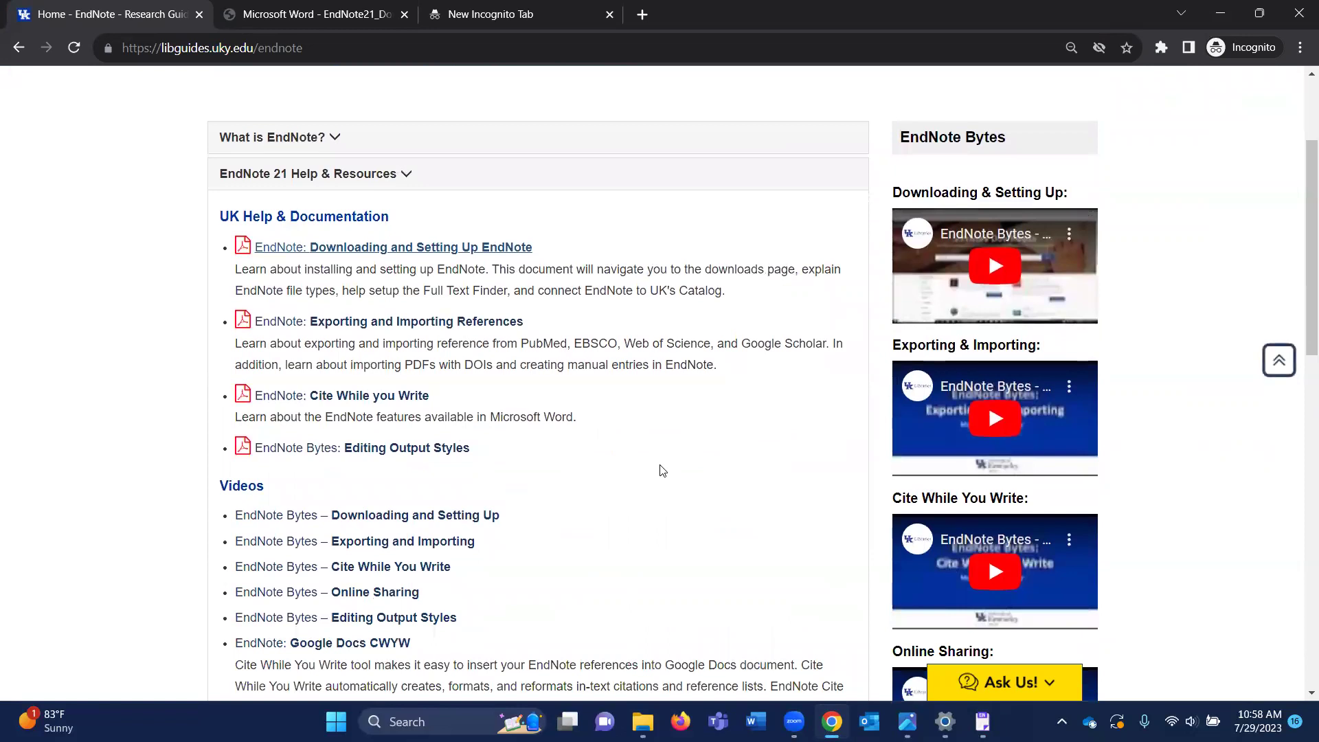
pyautogui.scroll(-8, 559, 371)
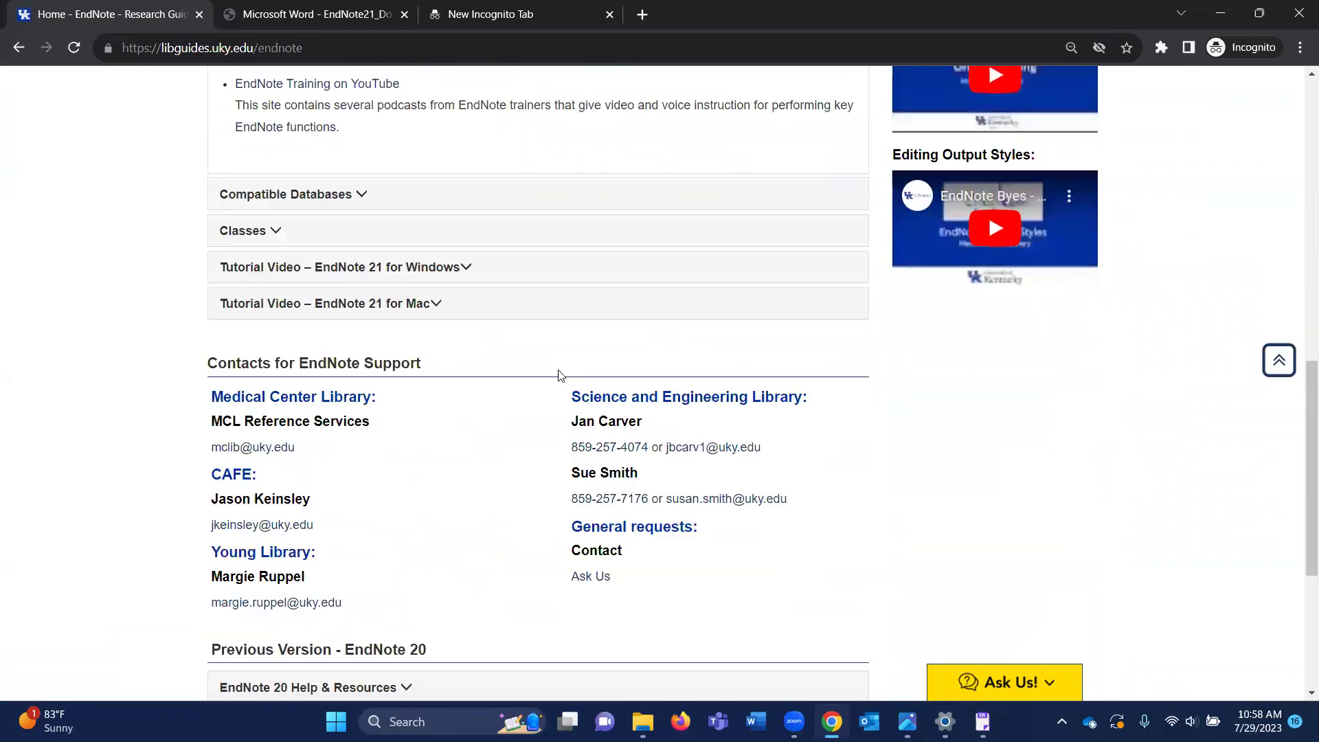
pyautogui.scroll(-2, 1057, 406)
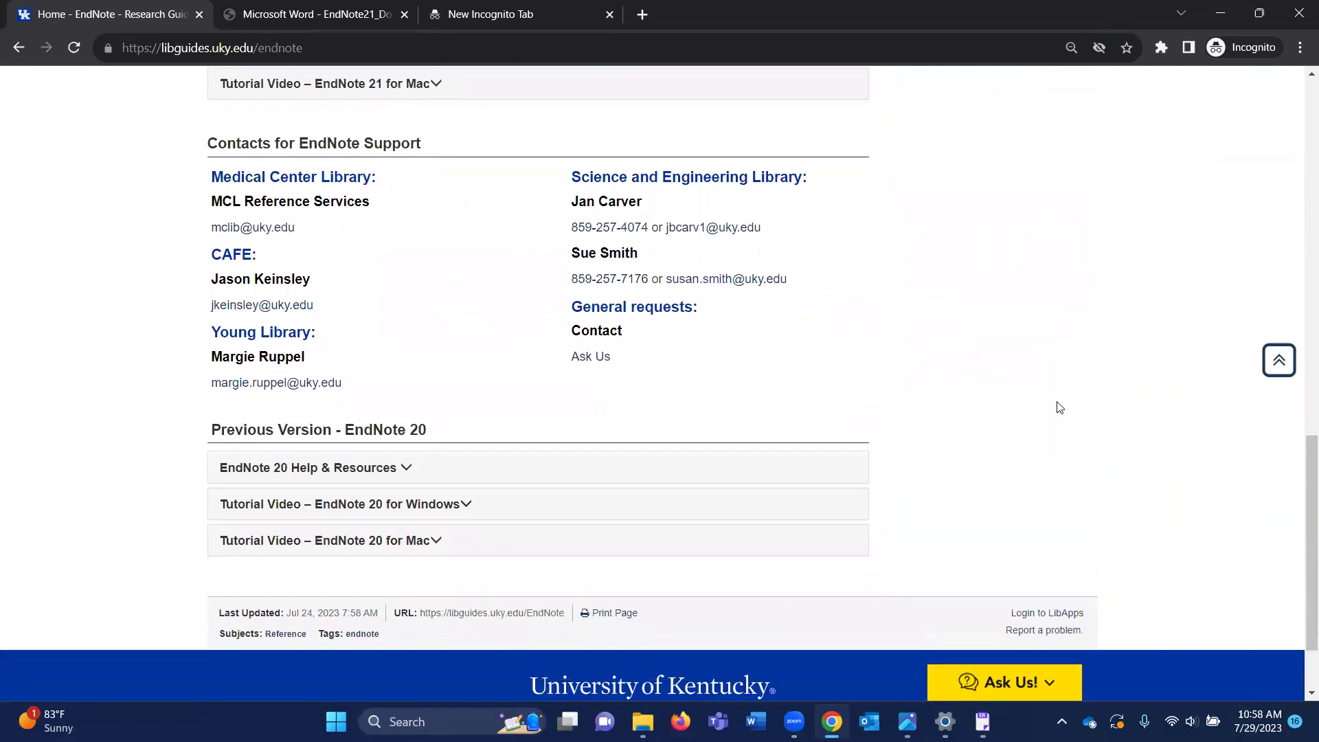